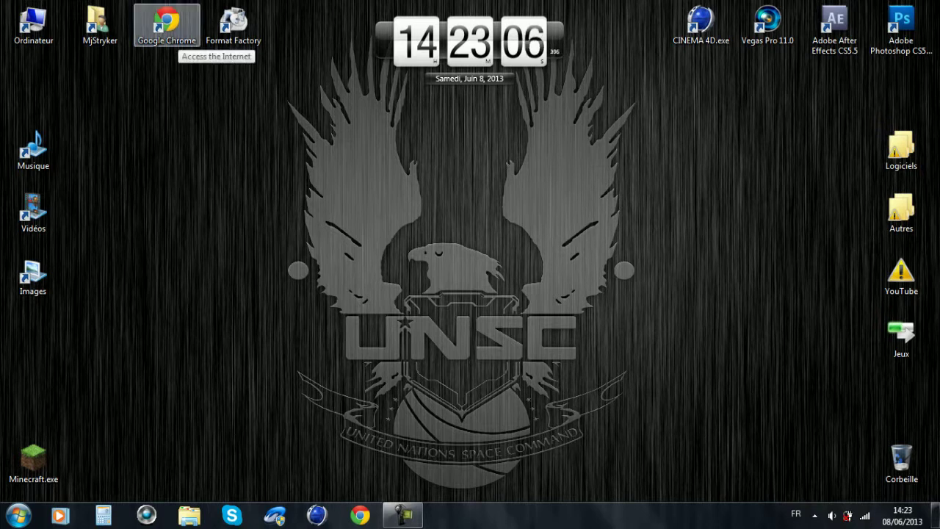
Search Google in Chrome for "dreamscene windows 7" and open the Clubic result for Windows 7 DreamScene Installer.
double_click(167, 26)
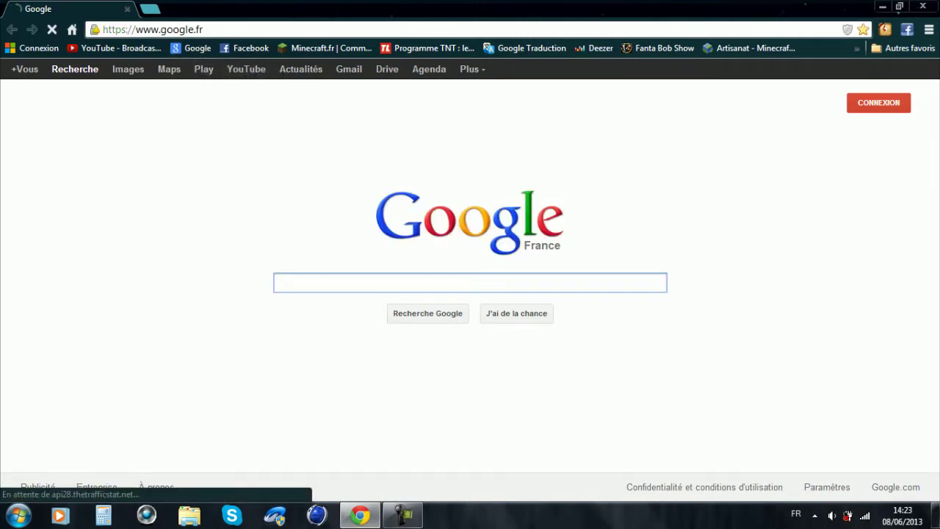
type("dre")
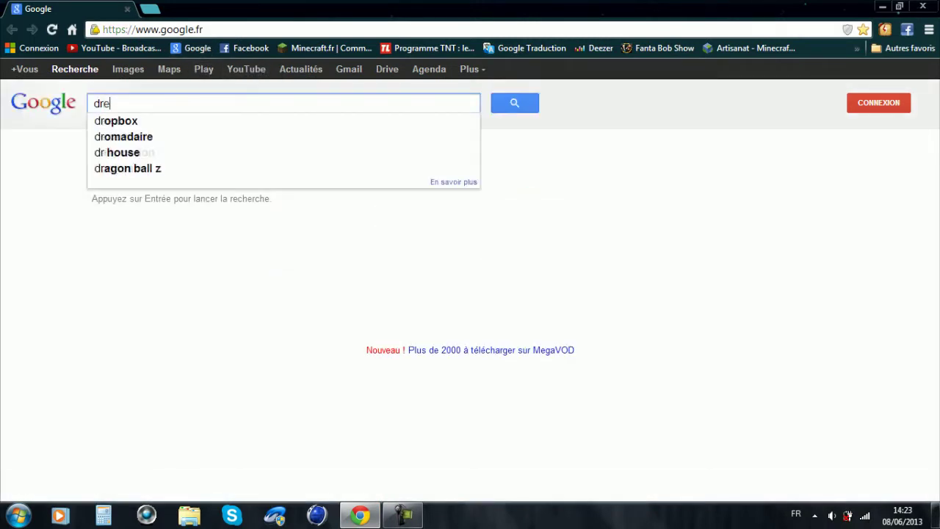
type("amscene")
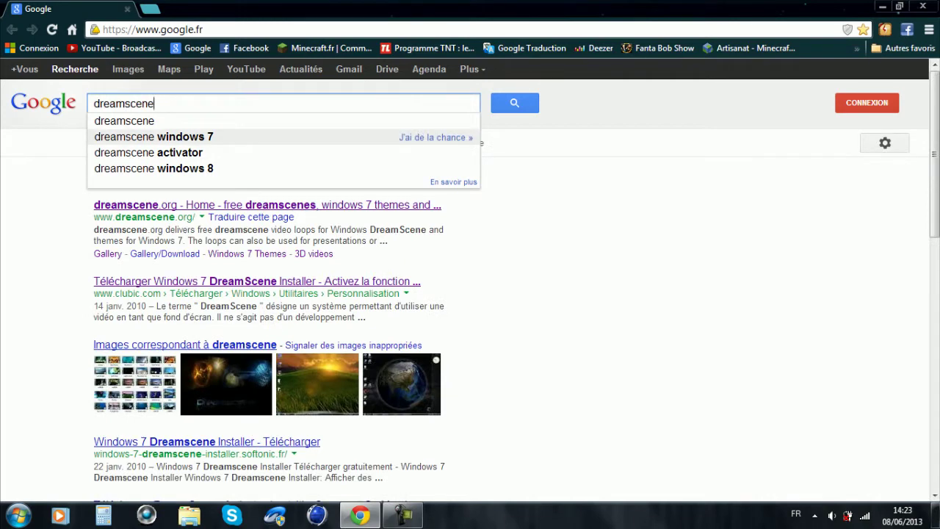
left_click(162, 136)
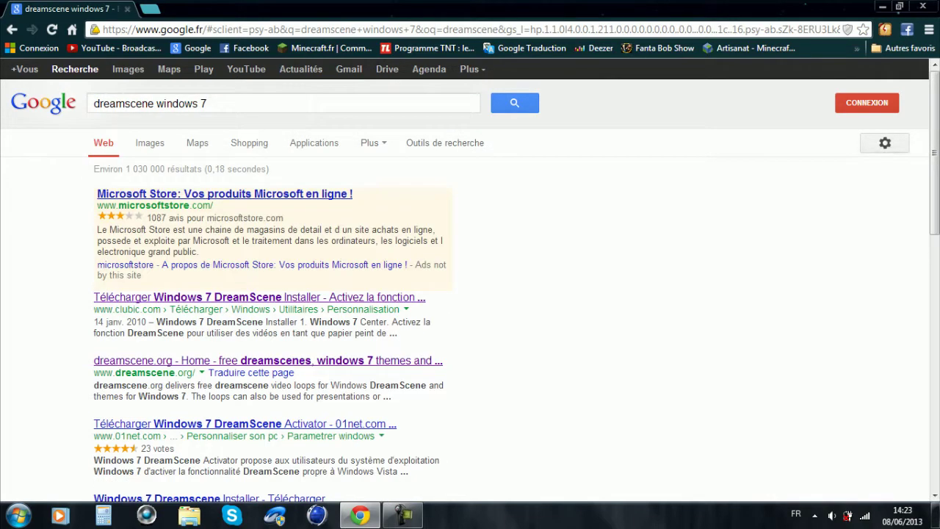
scroll(470, 281, "down", 3)
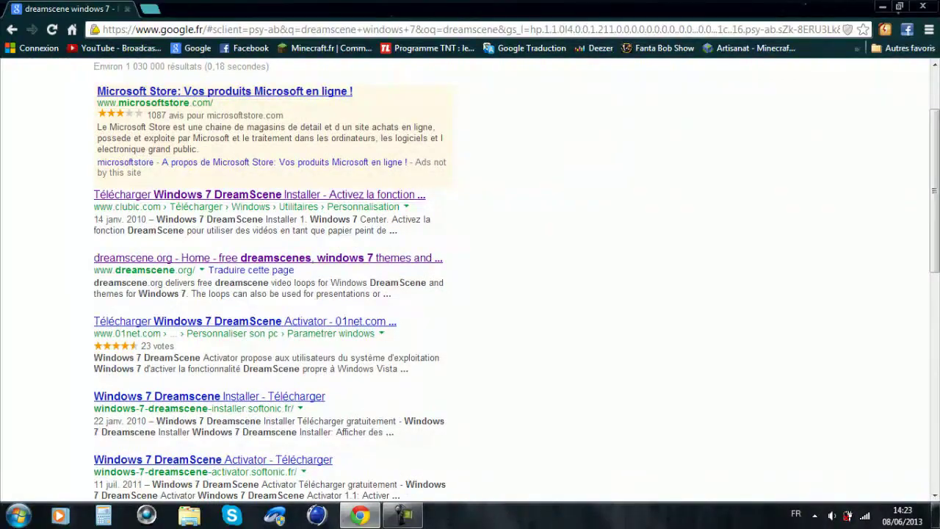
left_click(221, 195)
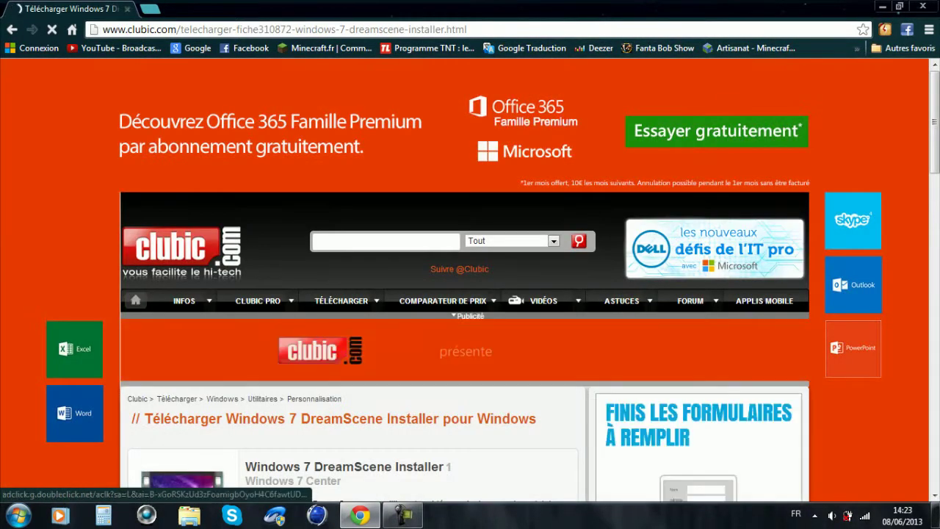
Download Windows 7 DreamScene Installer from its Clubic page and close the browser.
scroll(470, 290, "down", 5)
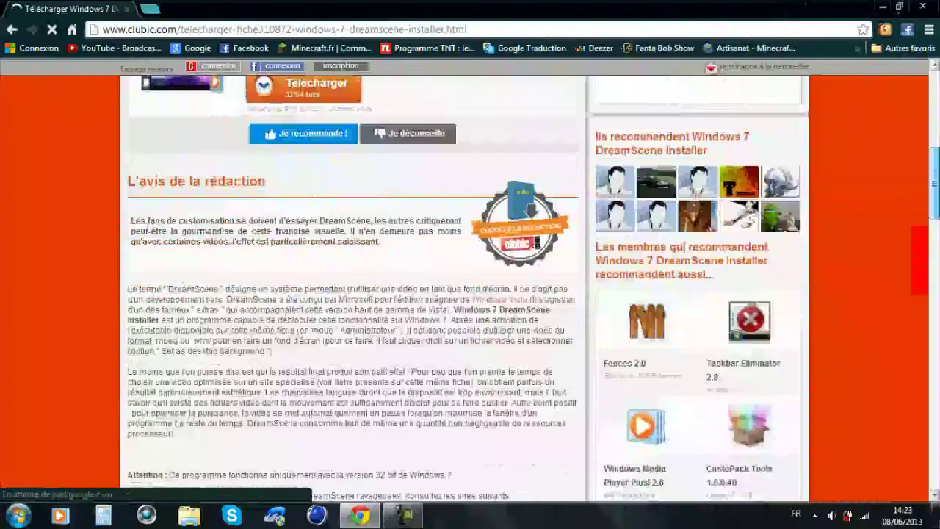
scroll(302, 278, "up", 3)
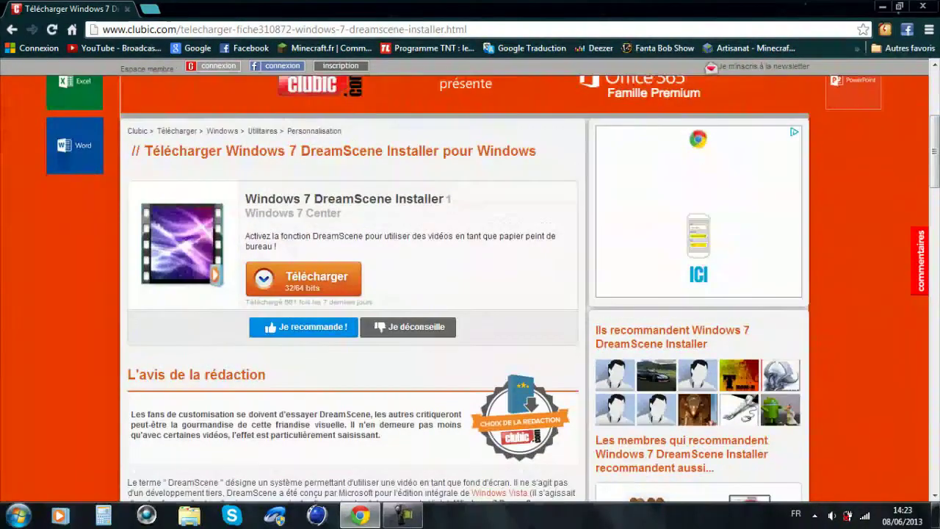
left_click(302, 278)
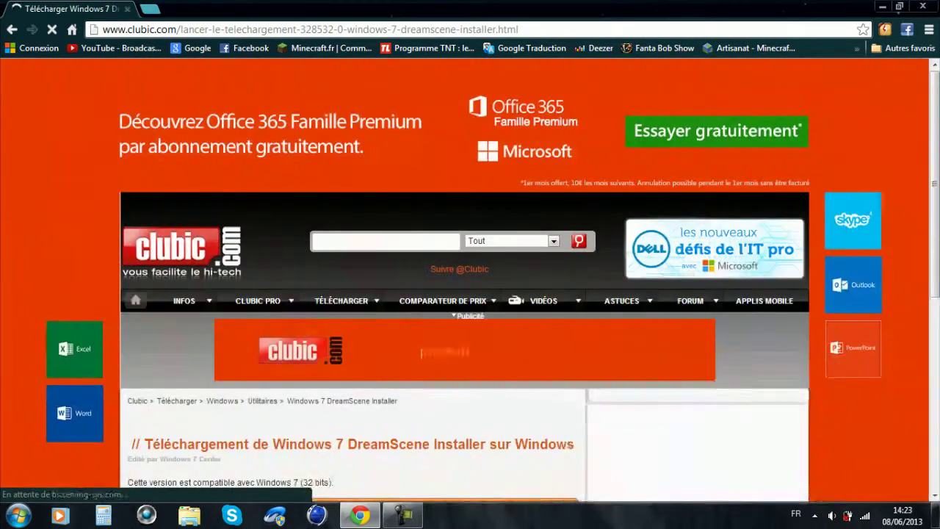
scroll(470, 290, "down", 2)
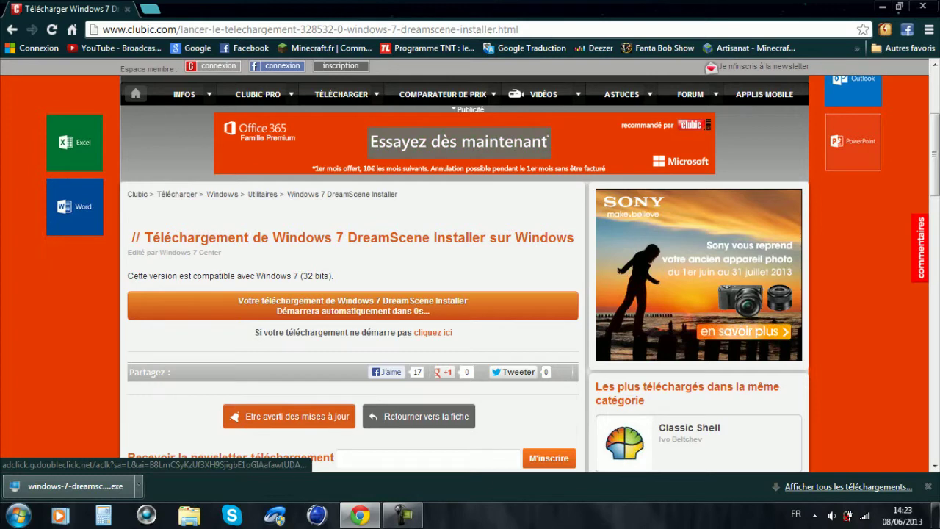
left_click(923, 6)
Open the downloaded DreamScene installer from the Téléchargements folder, dismissing its security warning and the folder window.
double_click(100, 26)
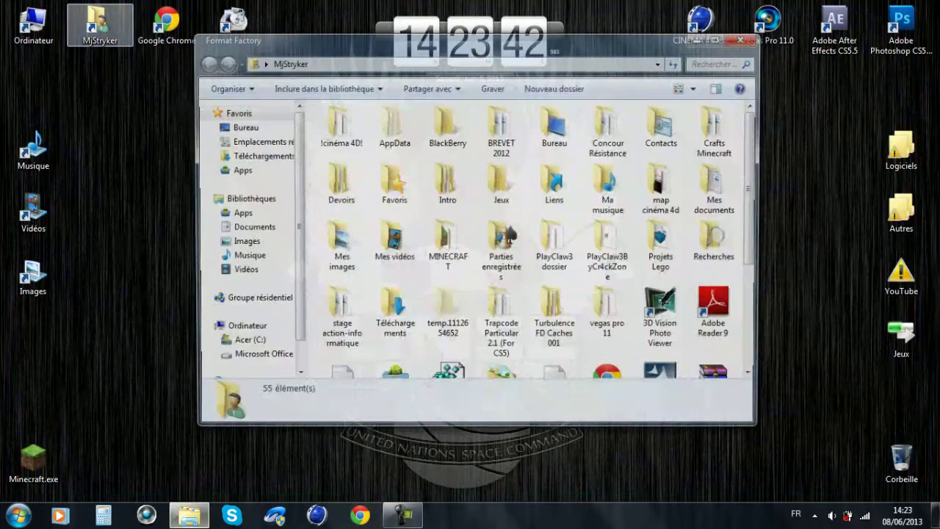
left_click(259, 156)
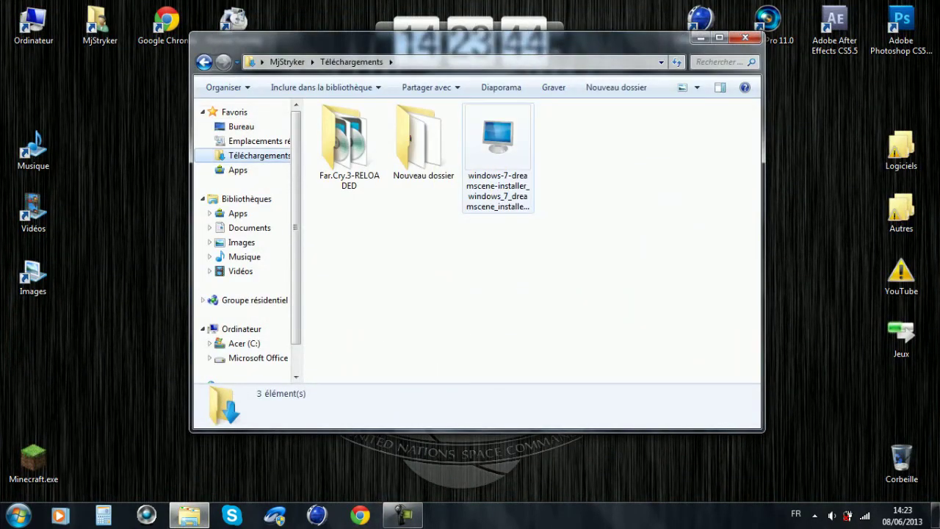
double_click(521, 151)
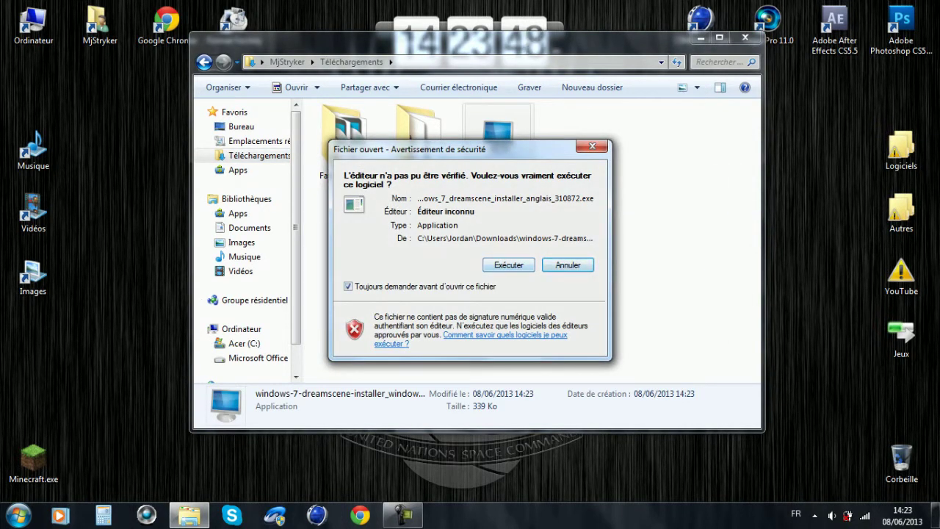
key("Return")
key("alt+F4")
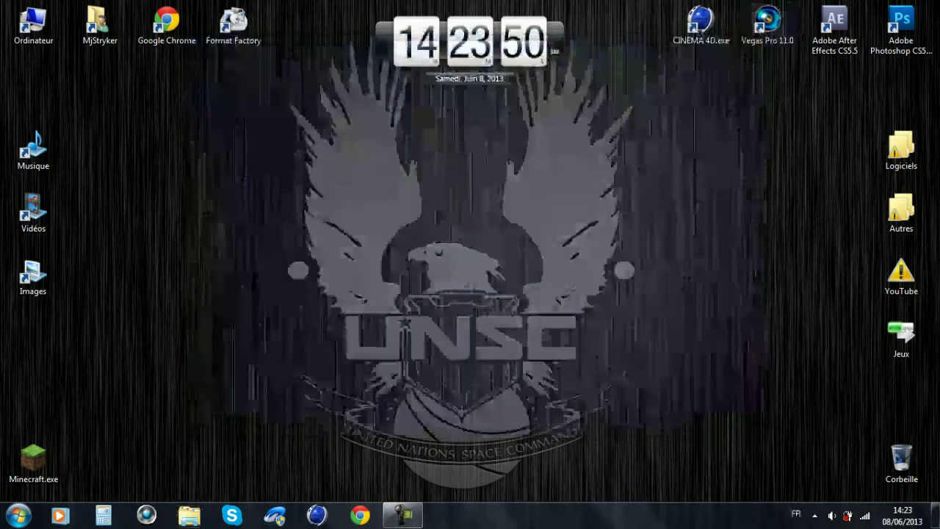
left_click(100, 26)
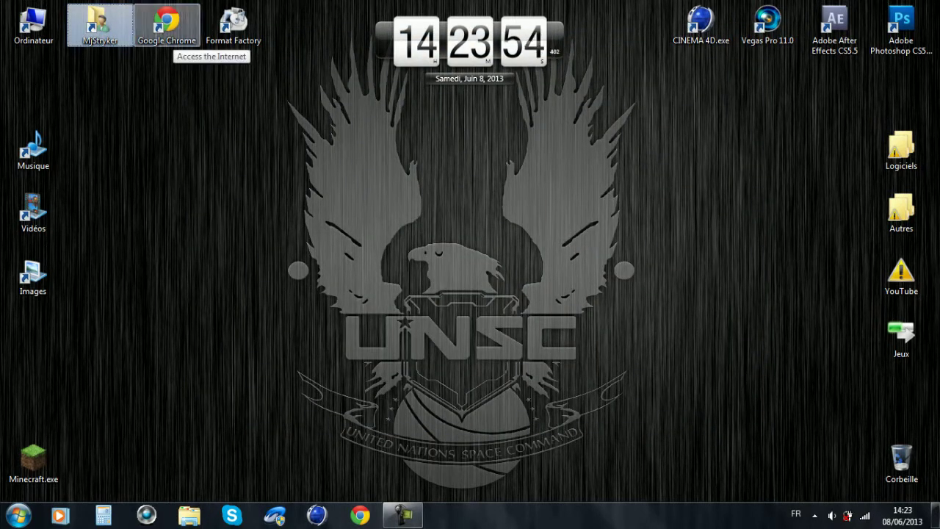
left_click(188, 103)
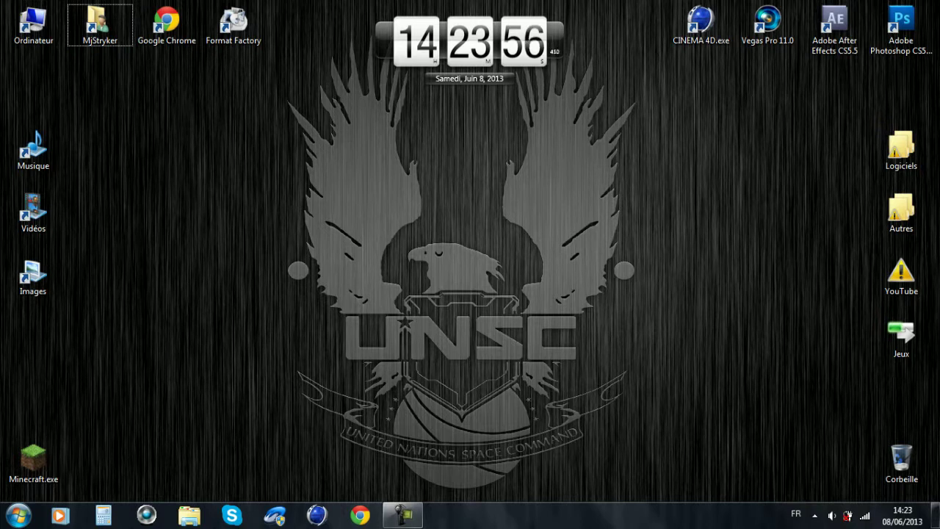
Search Google in Chrome for "dreamscene windows 7" again and open the dreamscene.org home page.
double_click(166, 24)
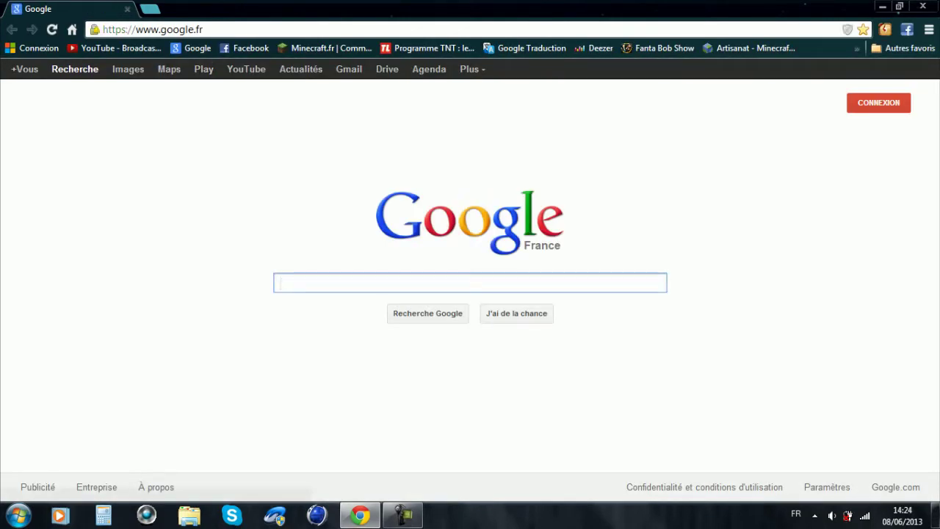
type("dream")
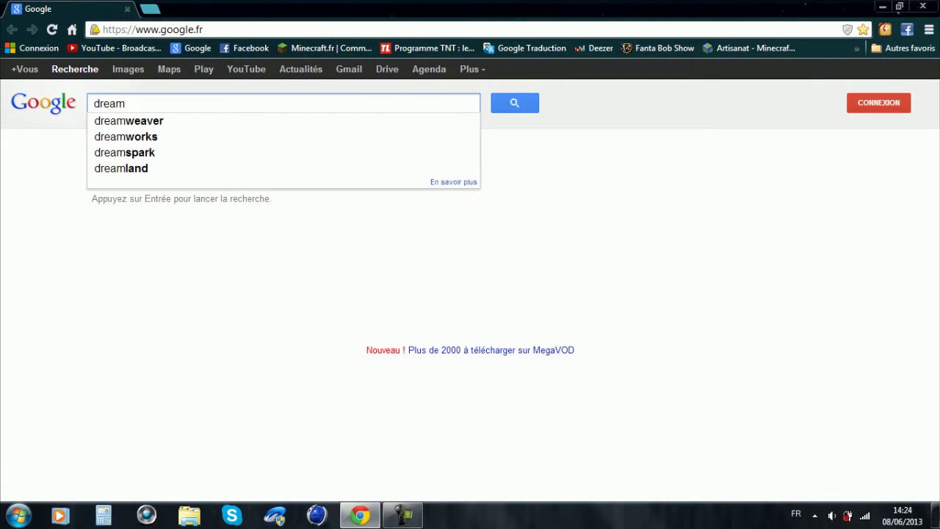
type("scene")
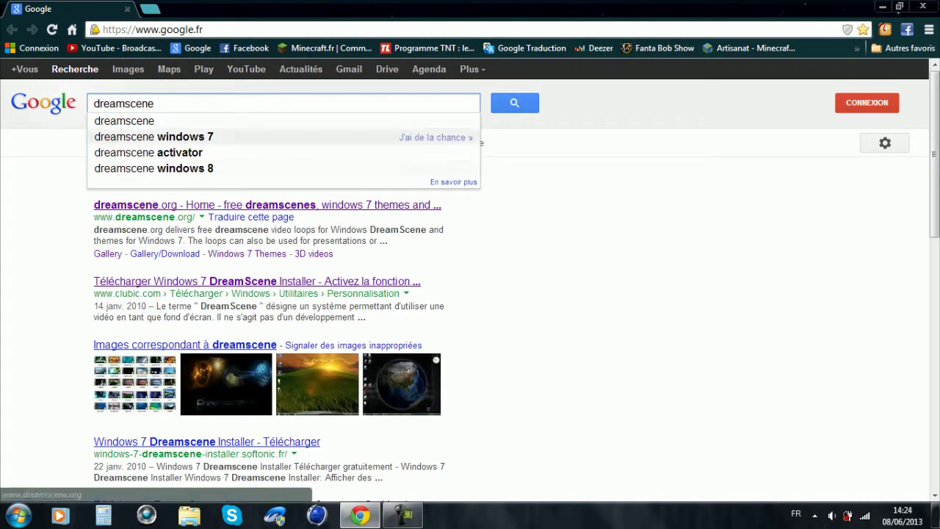
left_click(185, 136)
left_click_drag(934, 153, 934, 195)
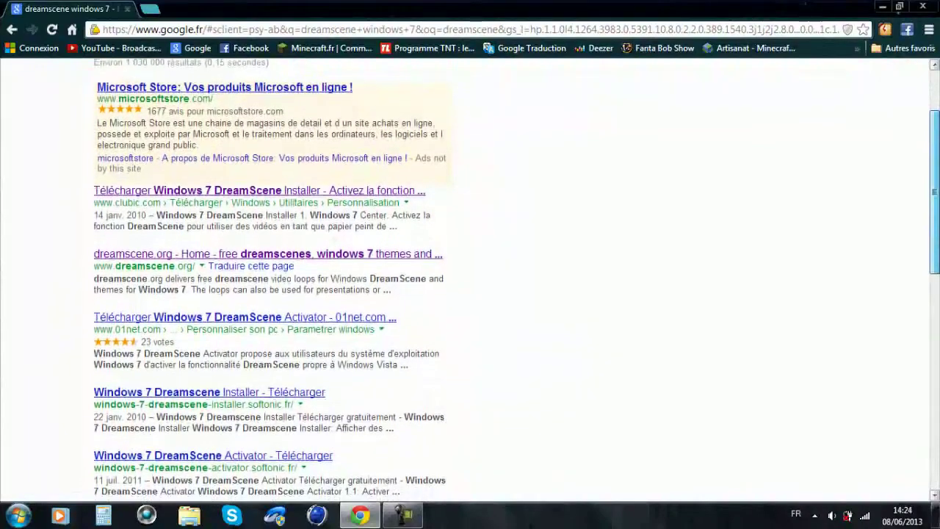
left_click(184, 253)
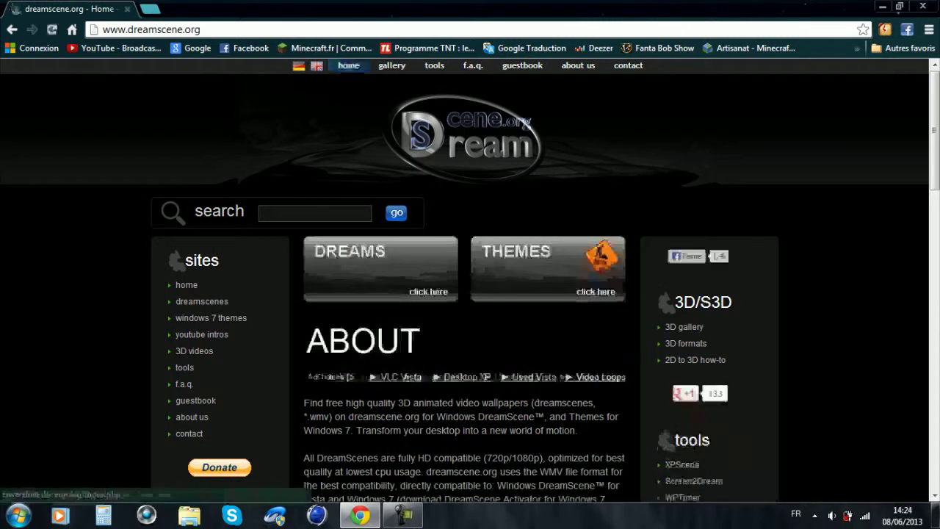
Show the 3D & animation category of the dreamscenes gallery.
scroll(470, 279, "down", 2)
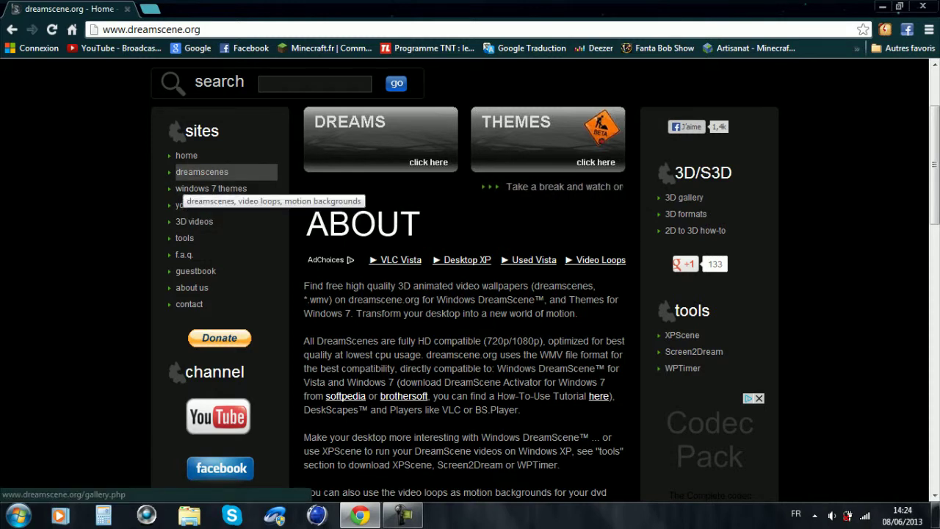
left_click(189, 173)
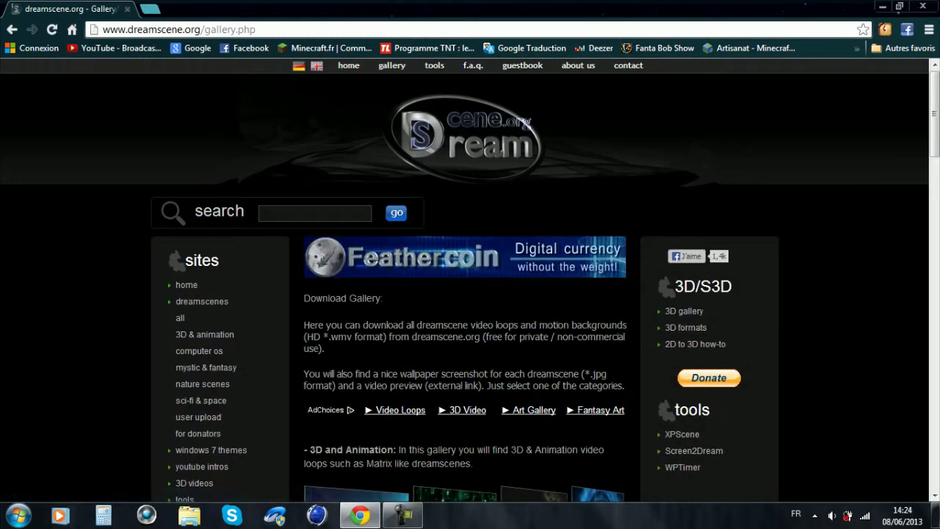
left_click(205, 334)
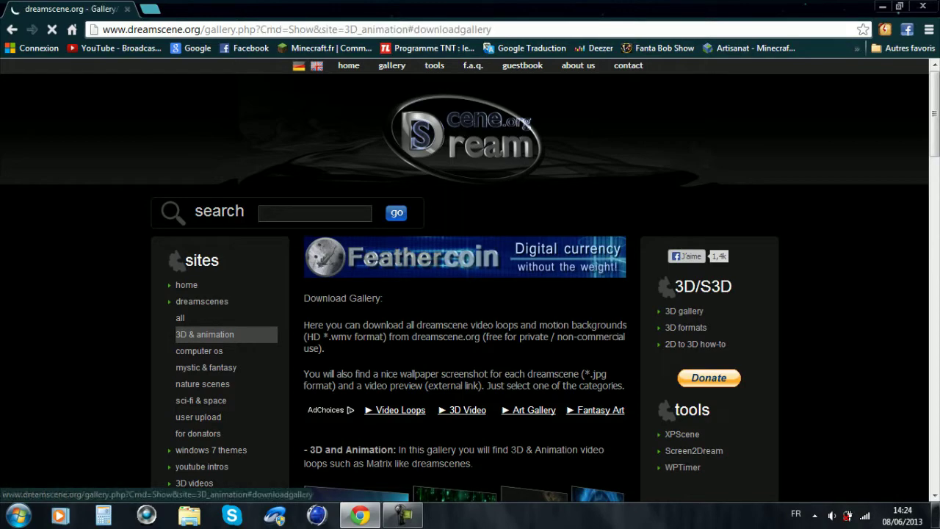
Start downloading the Firesky dreamscene from the gallery, and close the browser while abandoning the download.
left_click_drag(934, 109, 935, 400)
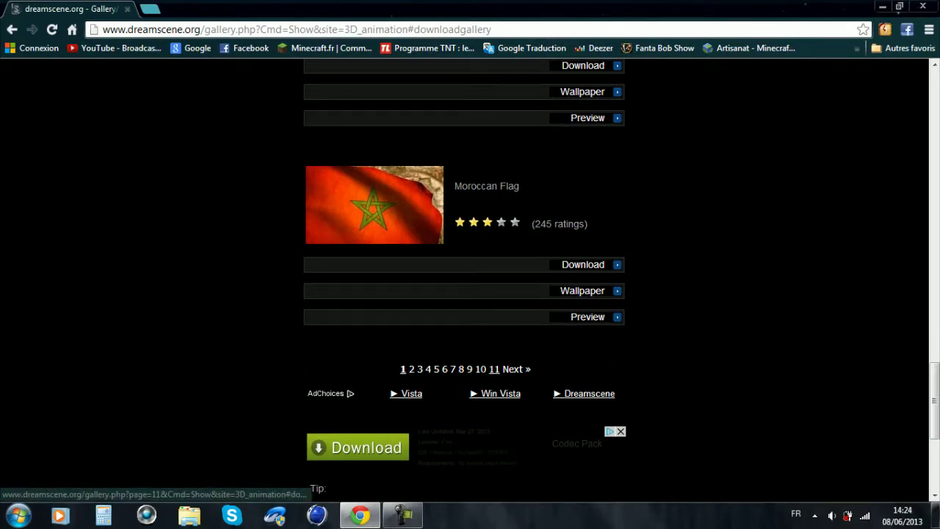
left_click_drag(934, 400, 934, 162)
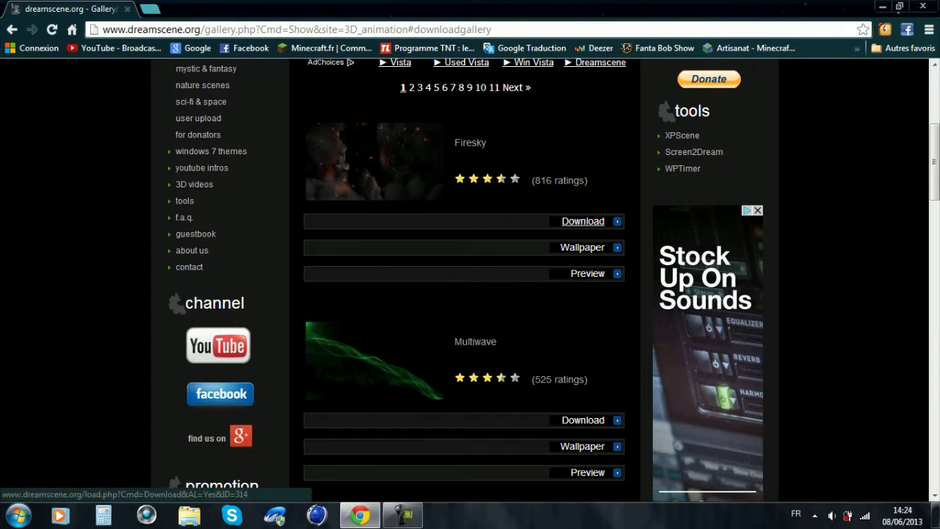
left_click(583, 221)
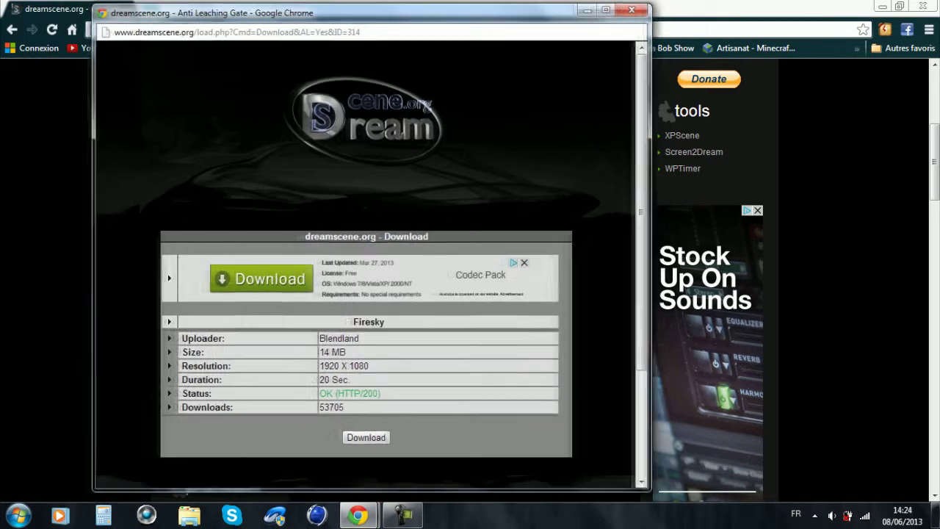
left_click_drag(652, 213, 652, 284)
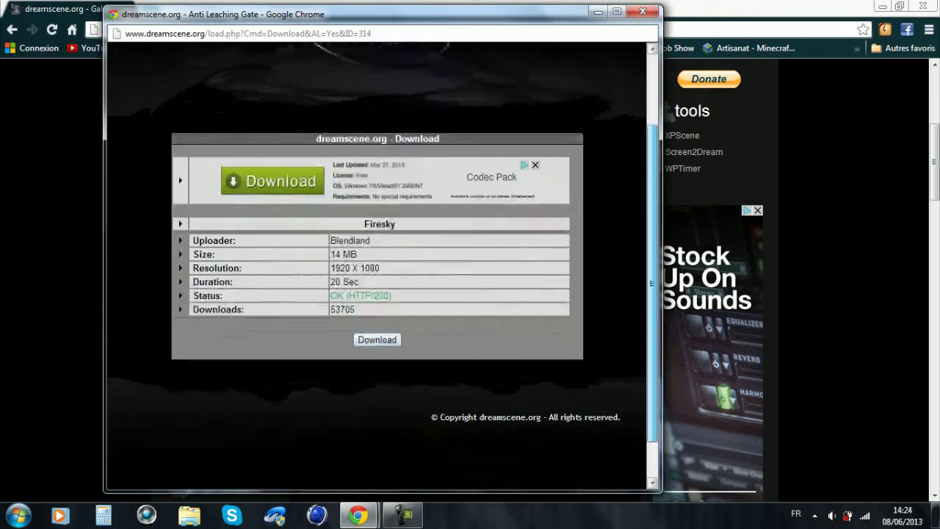
left_click(377, 339)
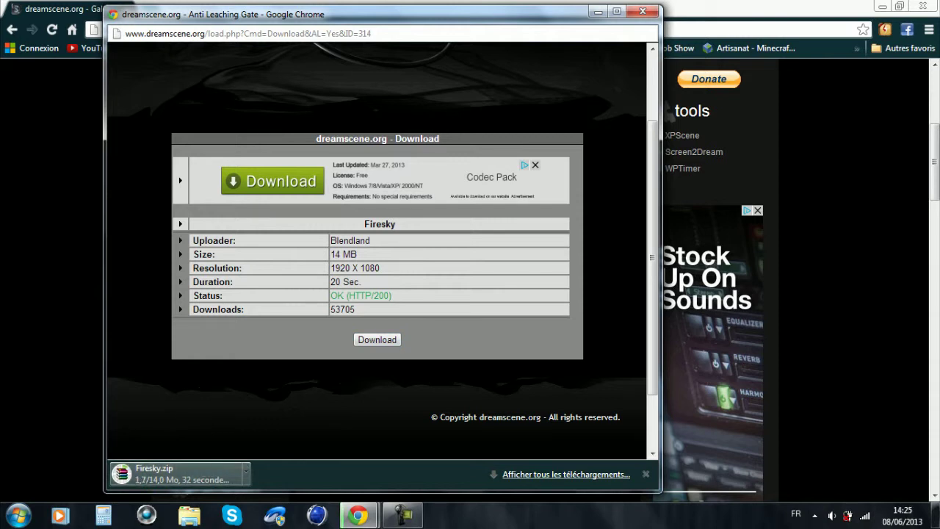
left_click(642, 11)
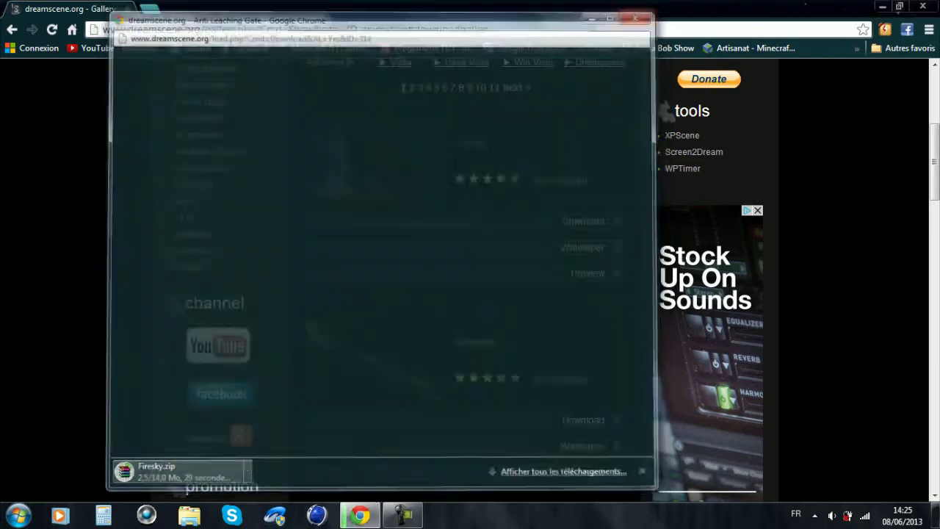
left_click(924, 6)
left_click(471, 278)
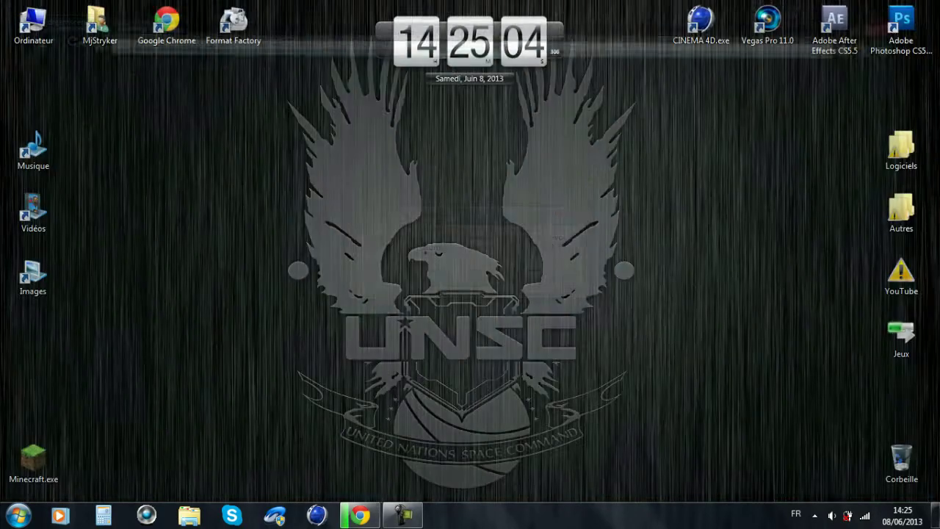
Look through the downloaded files in the Téléchargements folder and close the window.
double_click(100, 26)
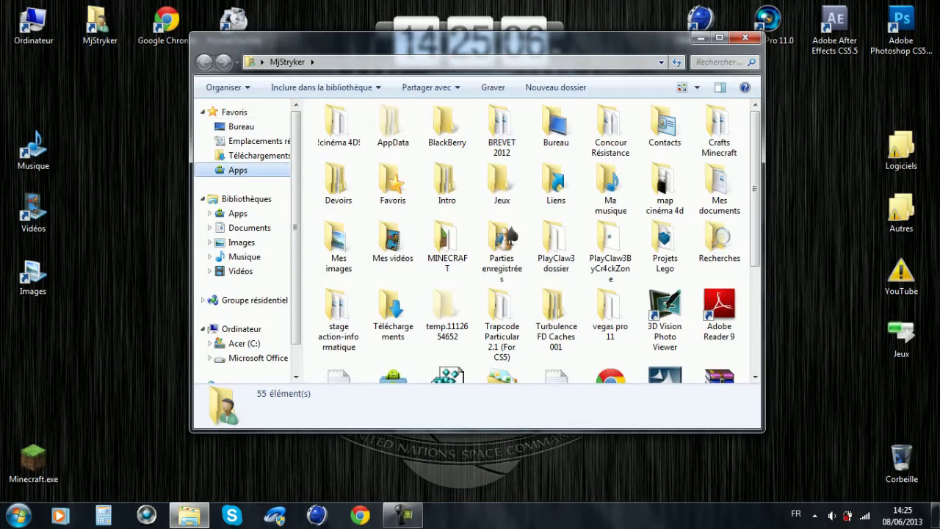
left_click(238, 170)
left_click(257, 156)
left_click_drag(576, 143, 545, 125)
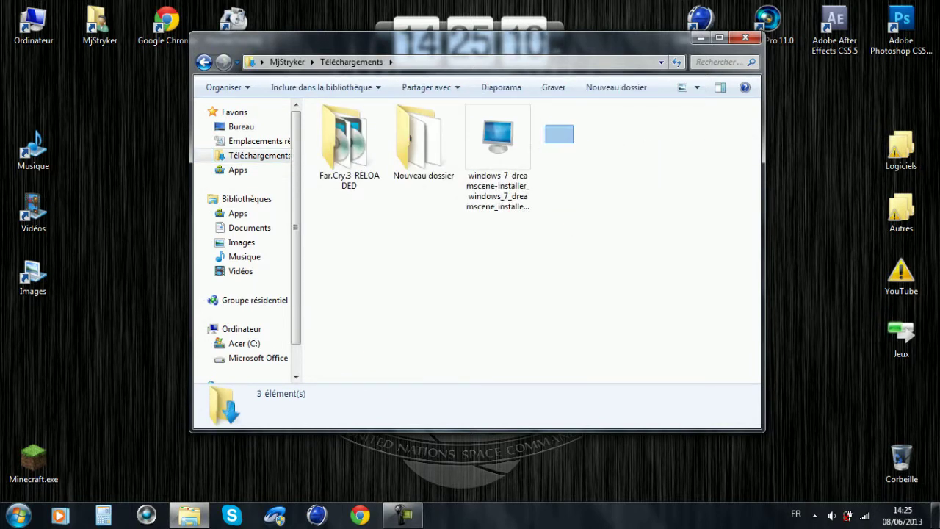
left_click_drag(623, 118, 548, 211)
left_click(745, 38)
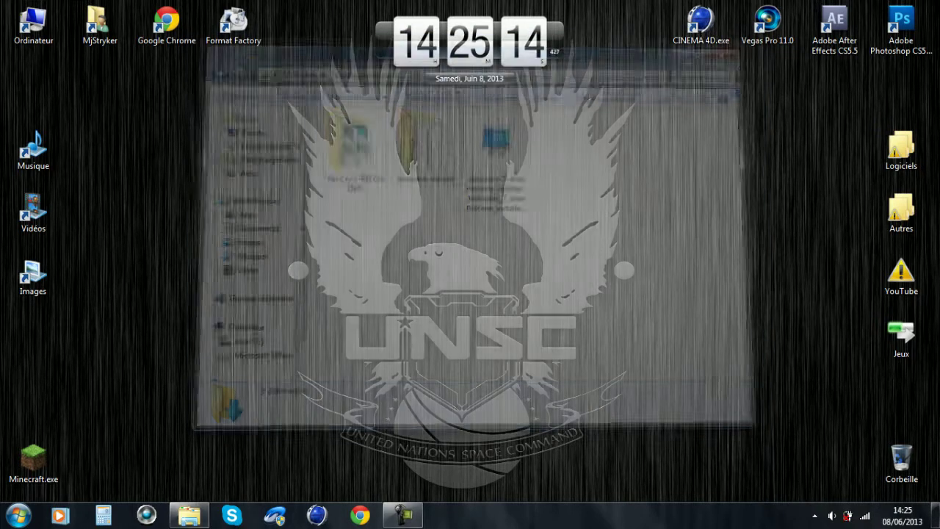
Open the Fond d'écrans animés folder inside the desktop's Autres folder.
double_click(901, 211)
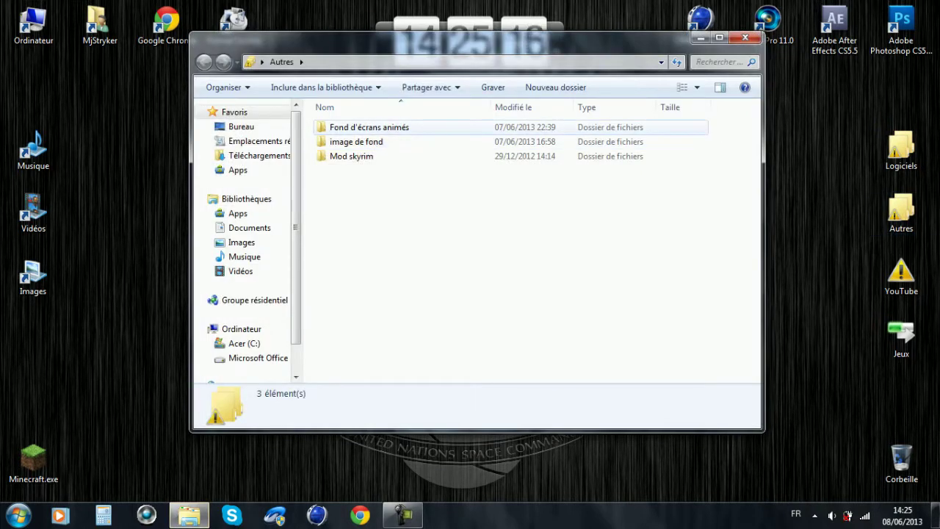
double_click(369, 127)
left_click_drag(470, 40, 440, 53)
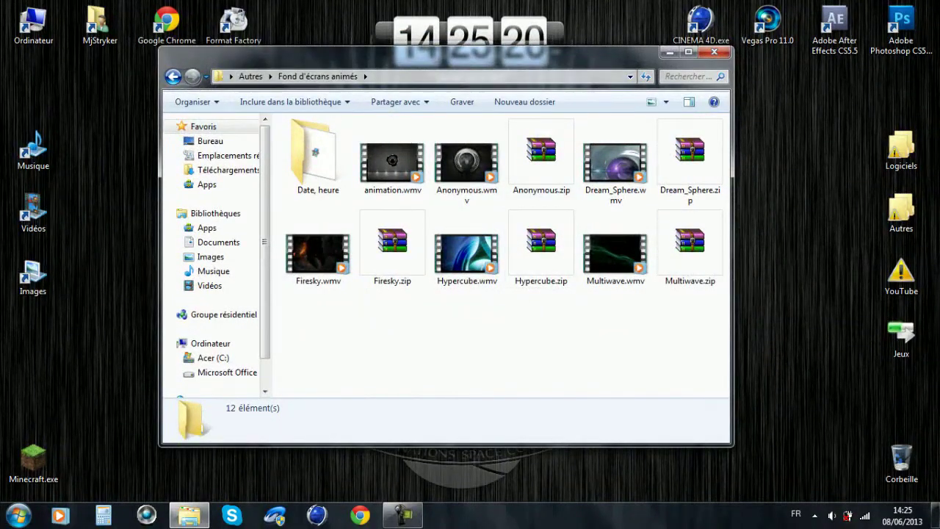
Open the Firesky.zip archive in WinRAR, examine the Firesky.wmv video inside it, and close the archive.
double_click(392, 246)
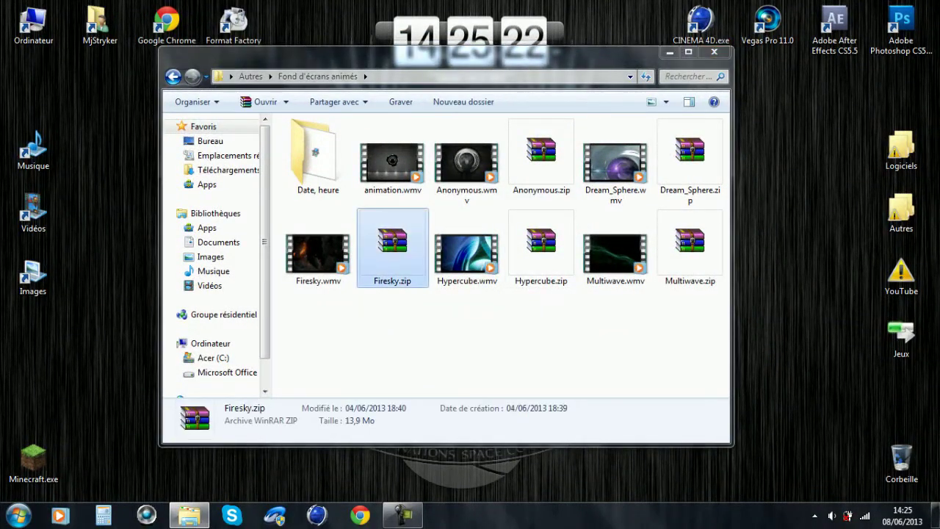
left_click_drag(440, 71, 620, 27)
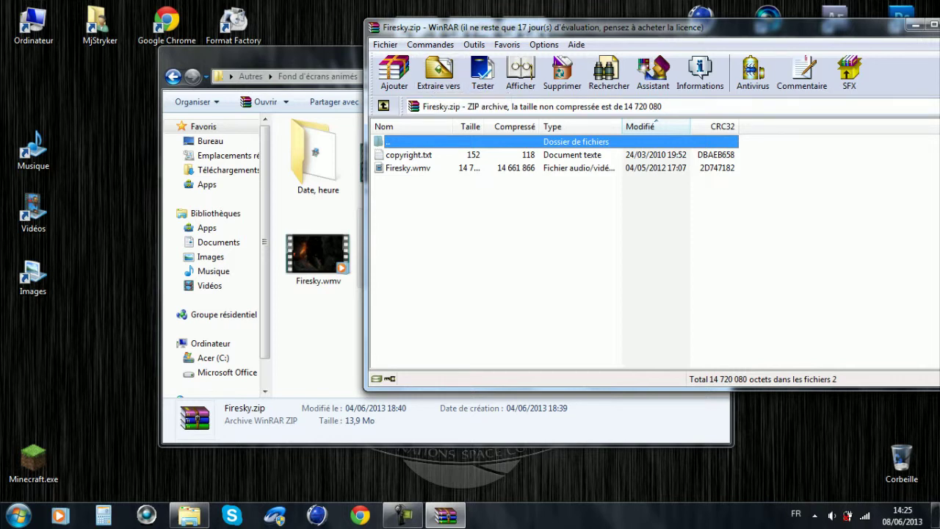
left_click(409, 168)
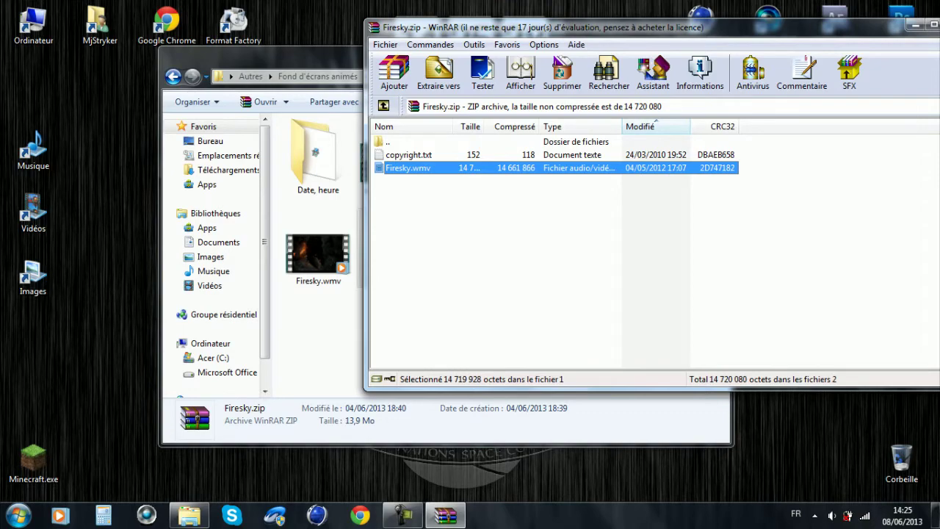
left_click_drag(617, 27, 516, 72)
left_click(859, 70)
Set Firesky.wmv as the desktop background and close the folder window.
left_click_drag(588, 53, 624, 46)
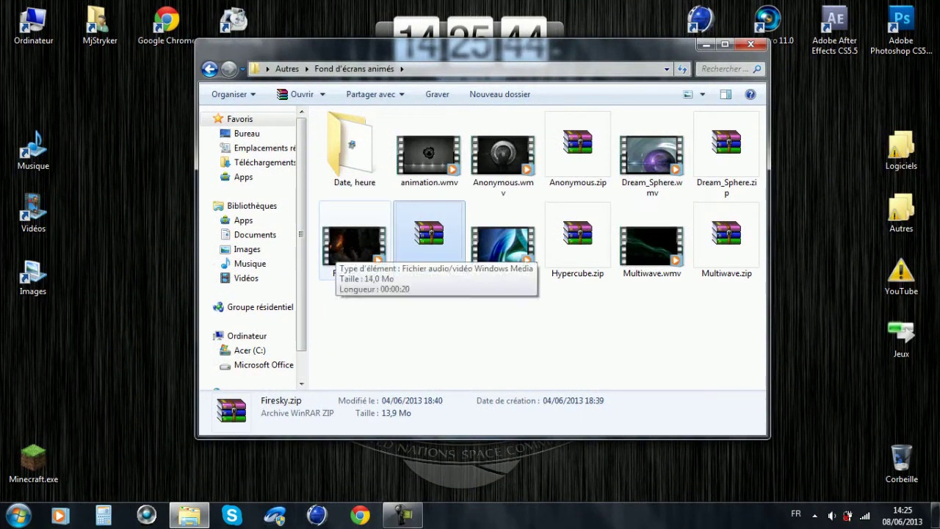
left_click(426, 331)
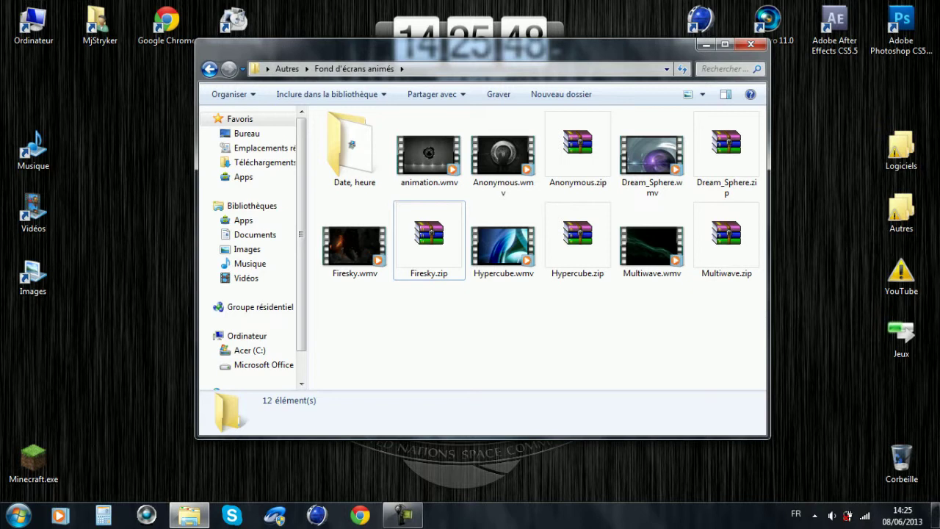
right_click(352, 242)
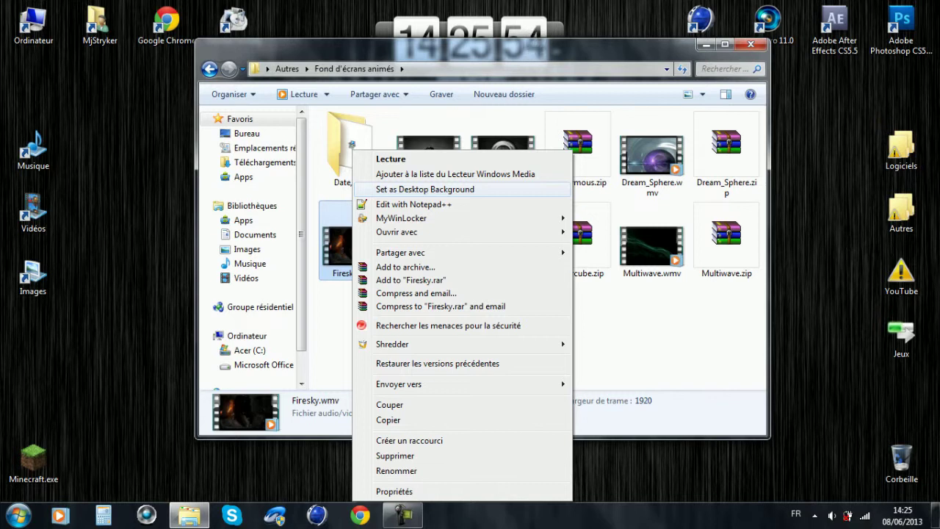
left_click(425, 188)
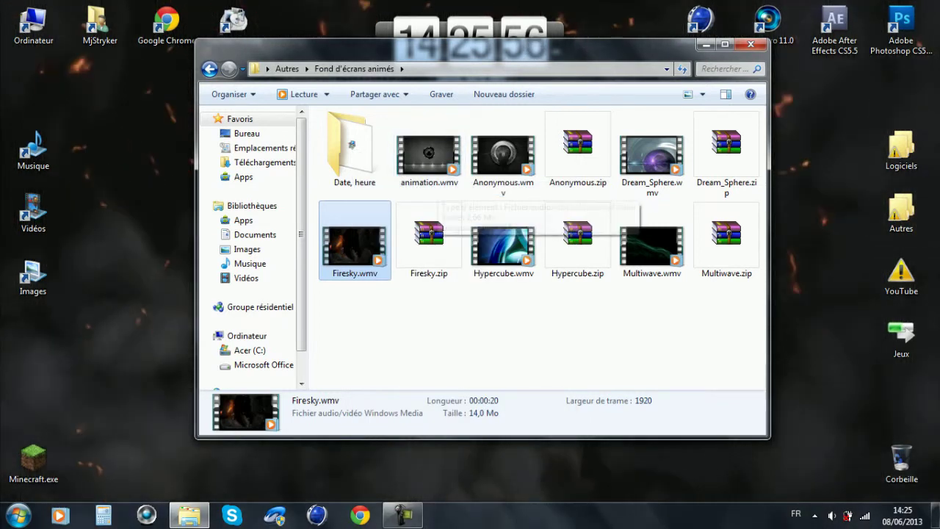
key("alt+F4")
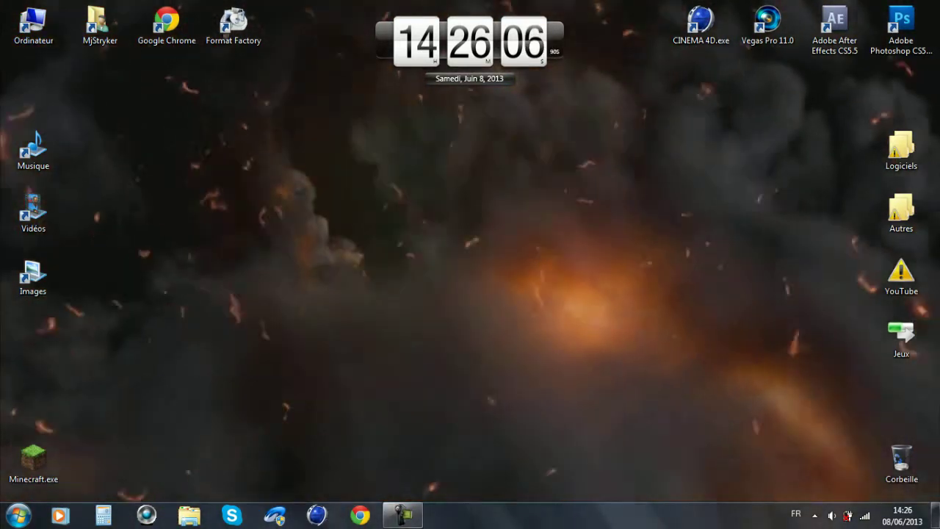
Reopen the Fond d'écrans animés folder in Autres, set Dream_Sphere.wmv as the desktop background, and close the window.
double_click(902, 213)
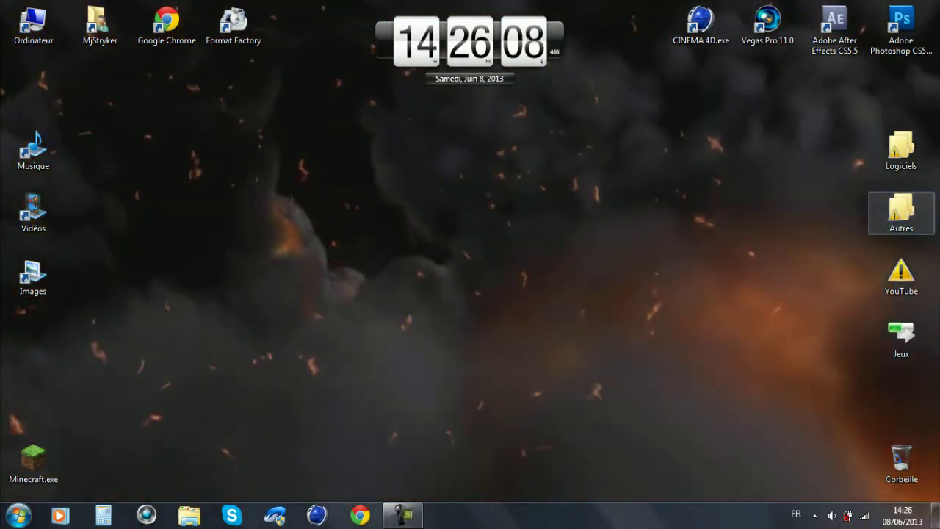
double_click(375, 133)
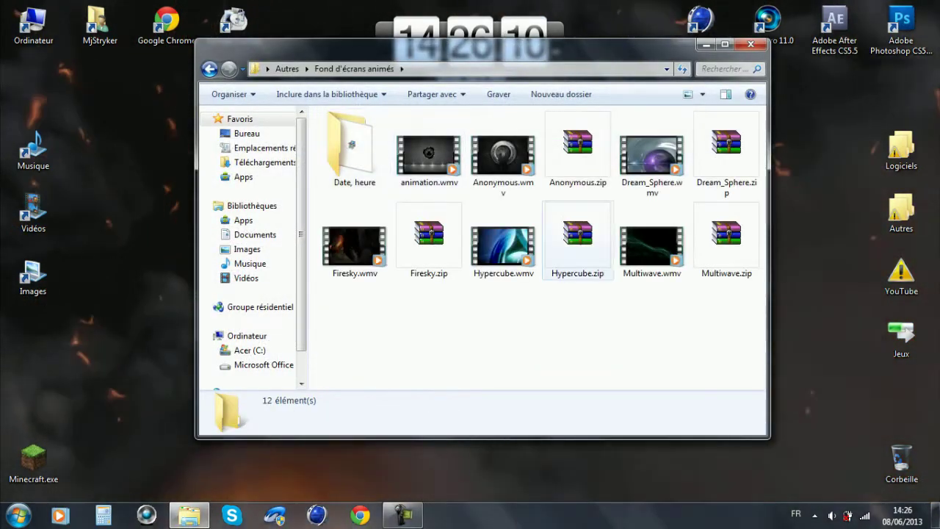
right_click(651, 149)
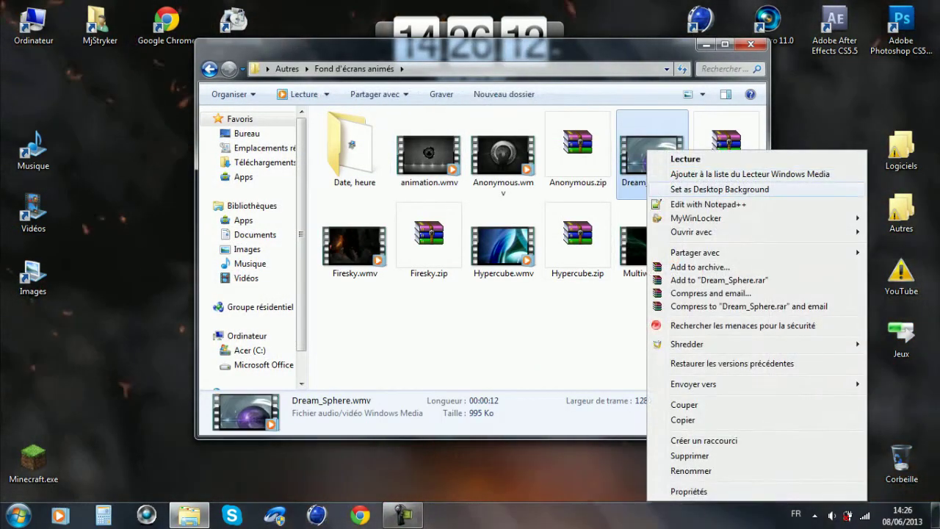
left_click(705, 189)
left_click(751, 44)
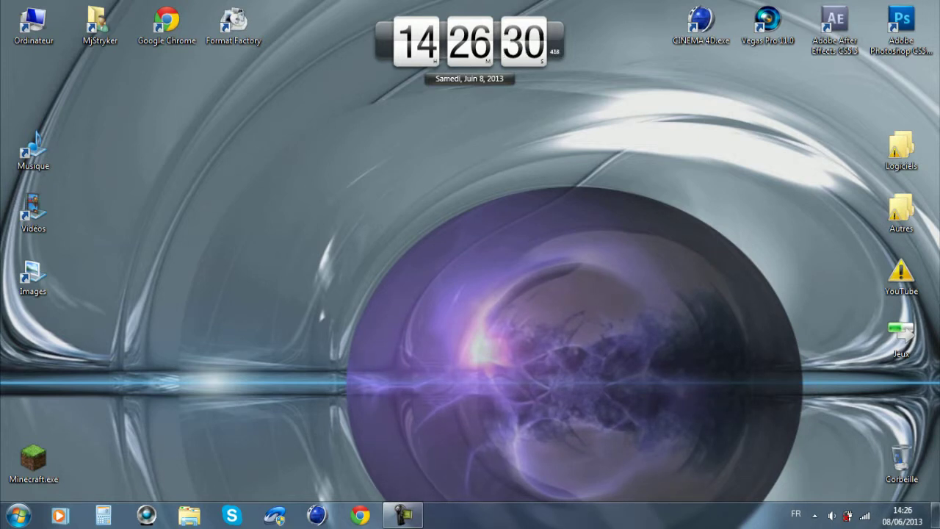
left_click_drag(414, 209, 770, 305)
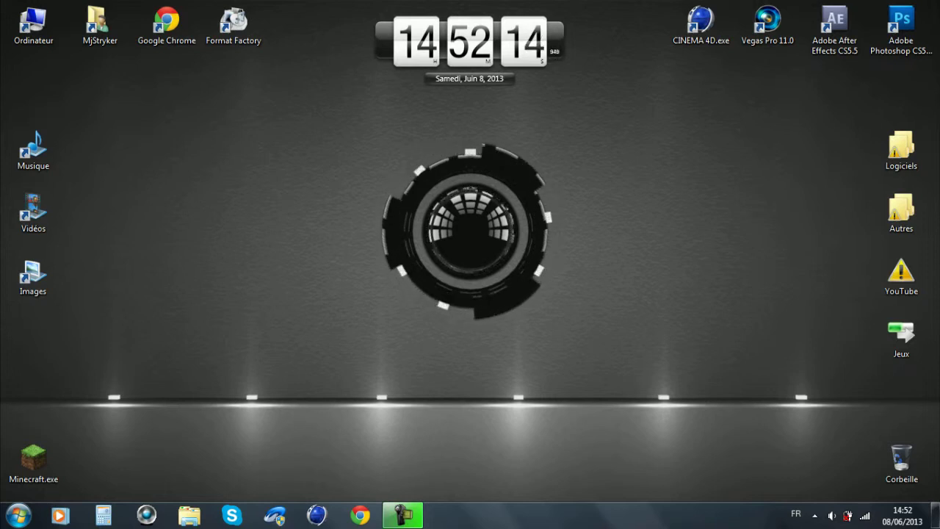
Launch CINEMA 4D and check the save options in the render settings, closing them without changes.
left_click(701, 23)
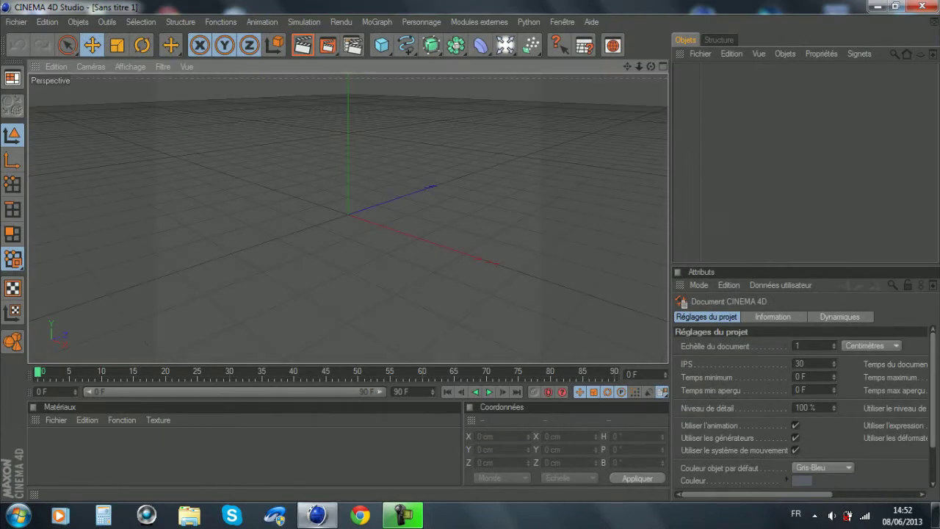
left_click(352, 45)
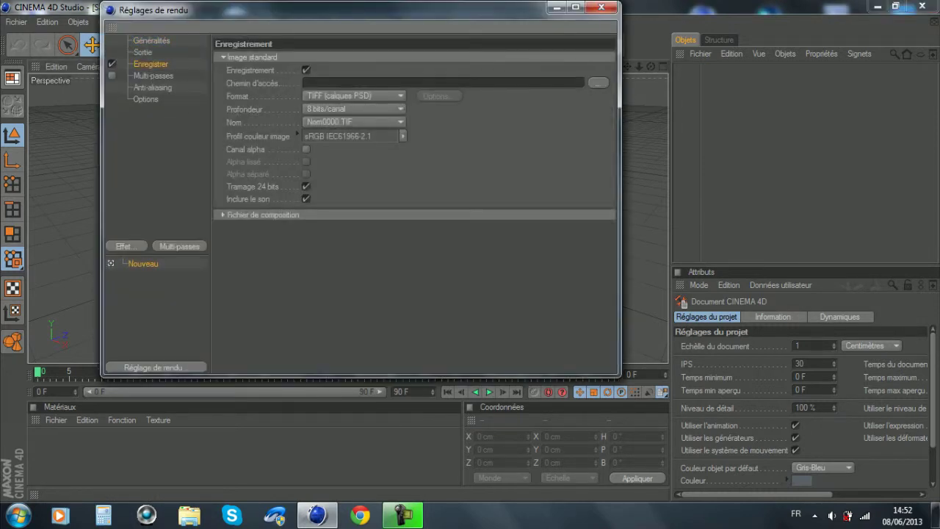
left_click(601, 7)
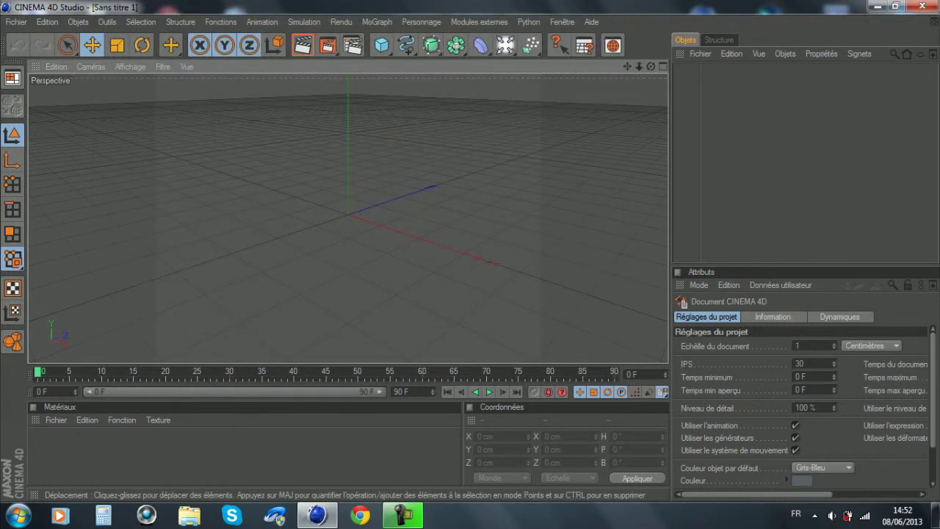
Add a Sol (floor) object to the scene and set its P rotation to 90° so it stands upright.
left_click_drag(651, 66, 703, 41)
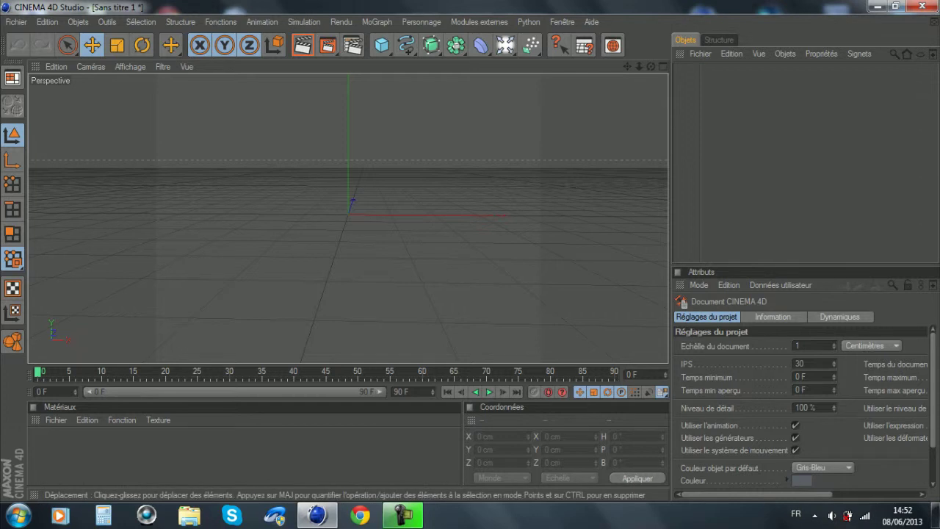
left_click(506, 45)
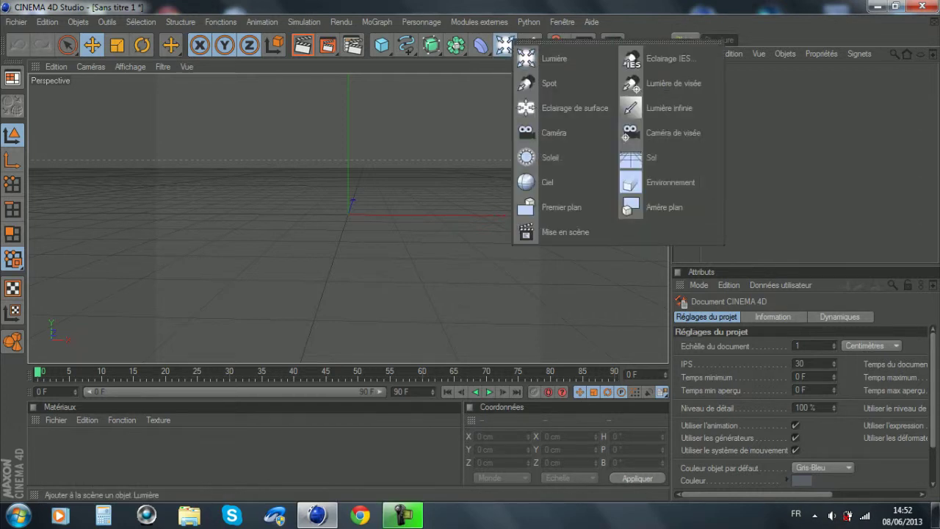
left_click(640, 157)
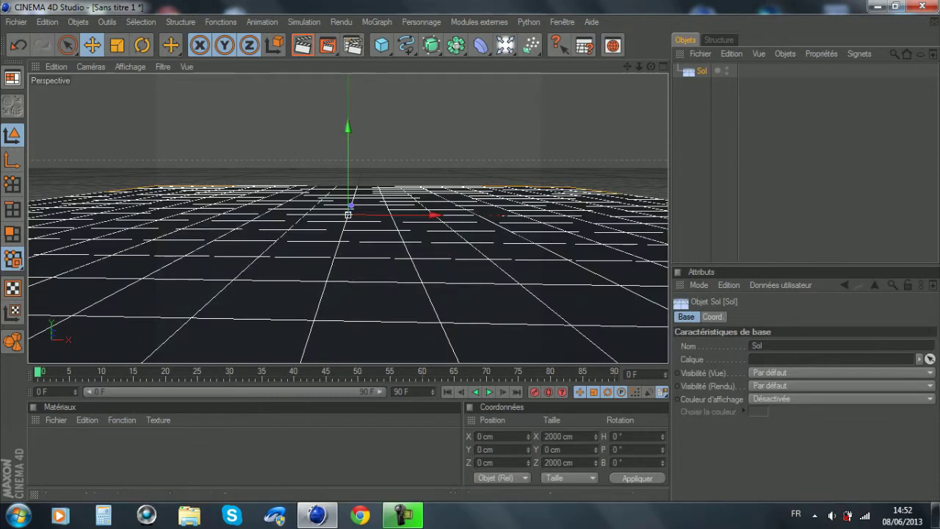
left_click(142, 45)
left_click_drag(347, 194, 346, 241)
left_click_drag(642, 449, 612, 450)
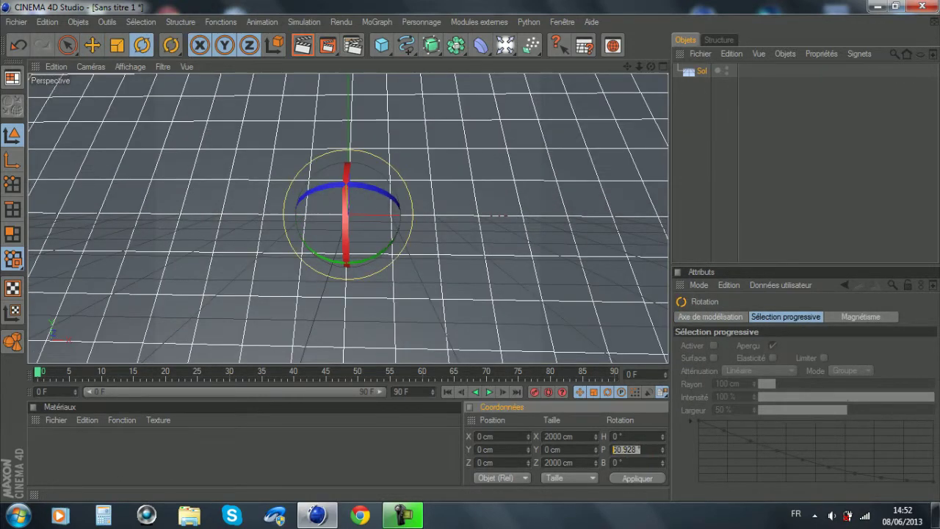
type("90")
key("Return")
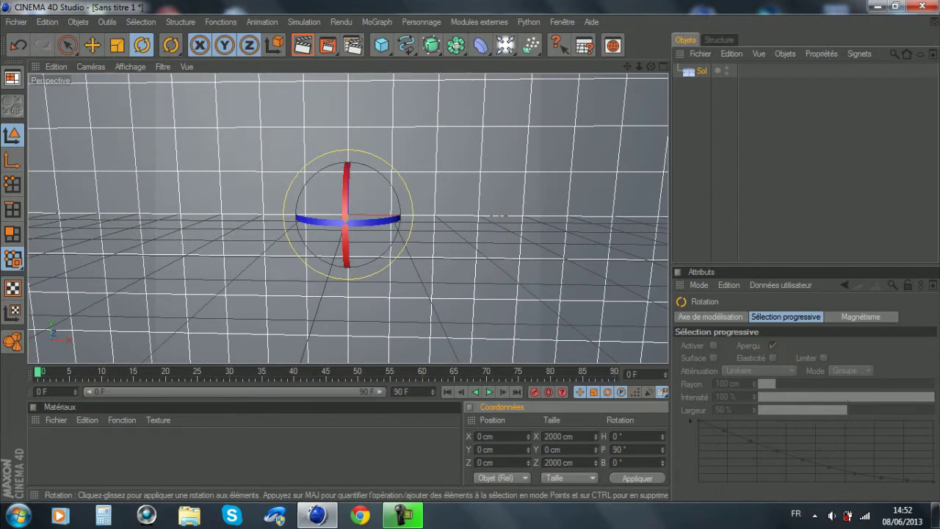
Set the upright floor object's Z position to 1000 cm.
mouse_move(650, 66)
left_mouse_down()
mouse_move(694, 62)
mouse_move(643, 61)
left_mouse_up()
left_click(496, 450)
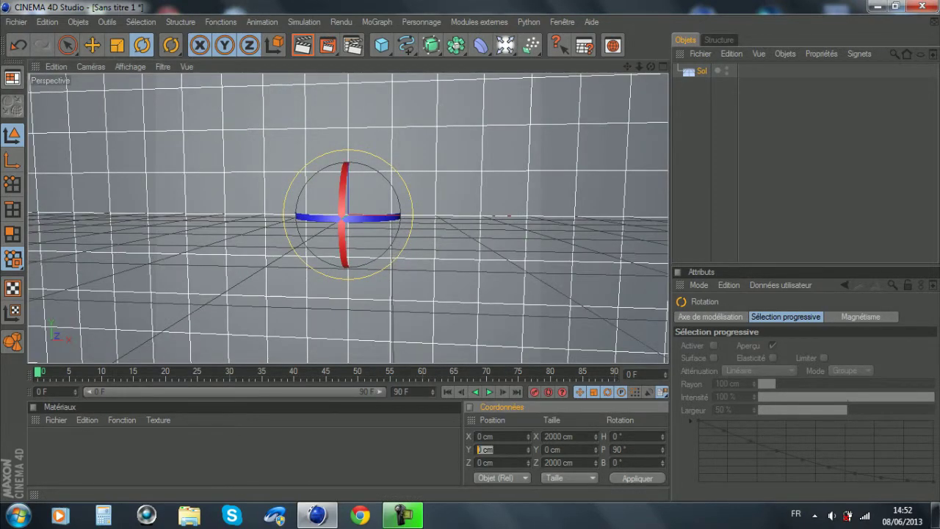
key("Tab")
type("1000")
key("Return")
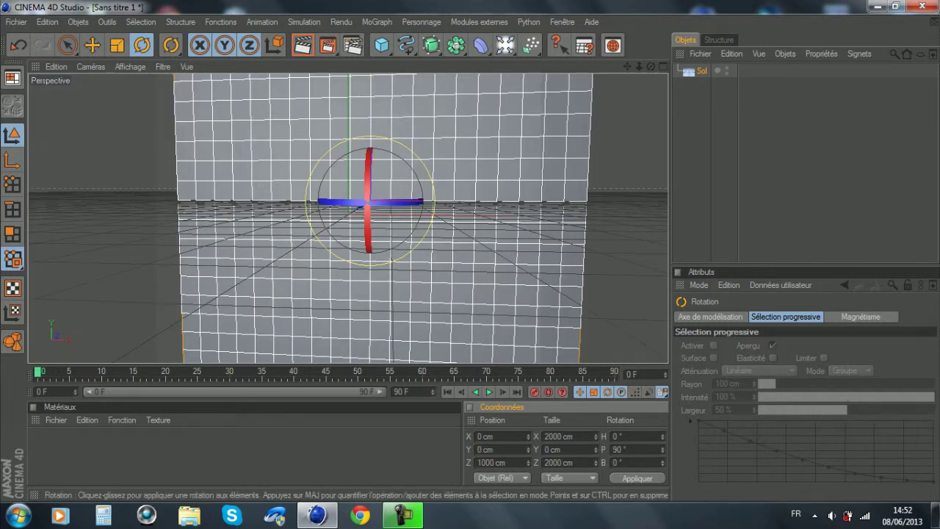
Rename the Sol object as Mur.
mouse_move(650, 66)
left_mouse_down()
mouse_move(668, 63)
mouse_move(653, 61)
left_mouse_up()
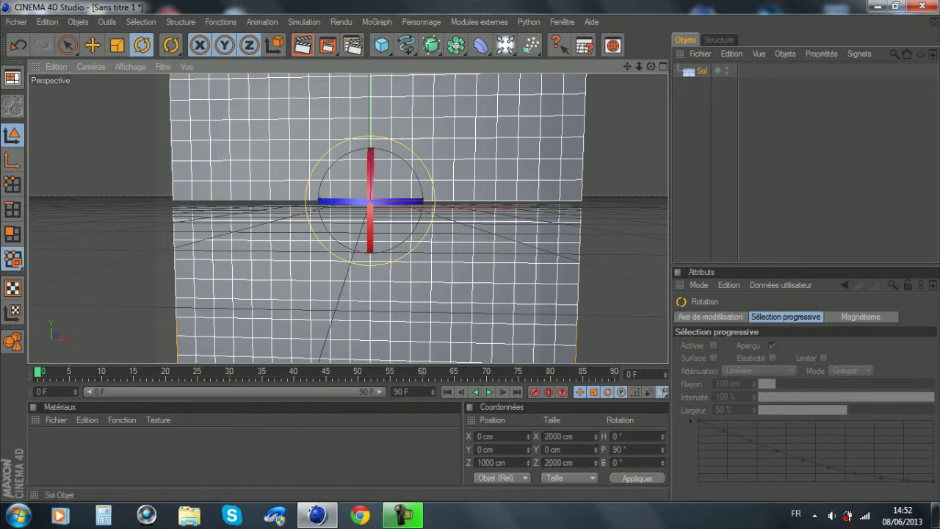
double_click(702, 70)
type("Mur")
key("Return")
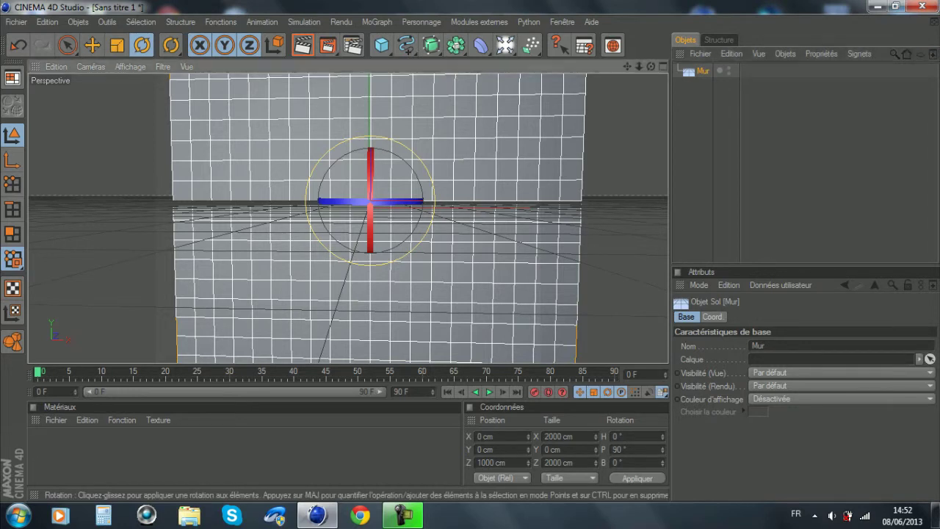
Add a standard camera (Caméra) to the scene.
left_click_drag(650, 66, 643, 66)
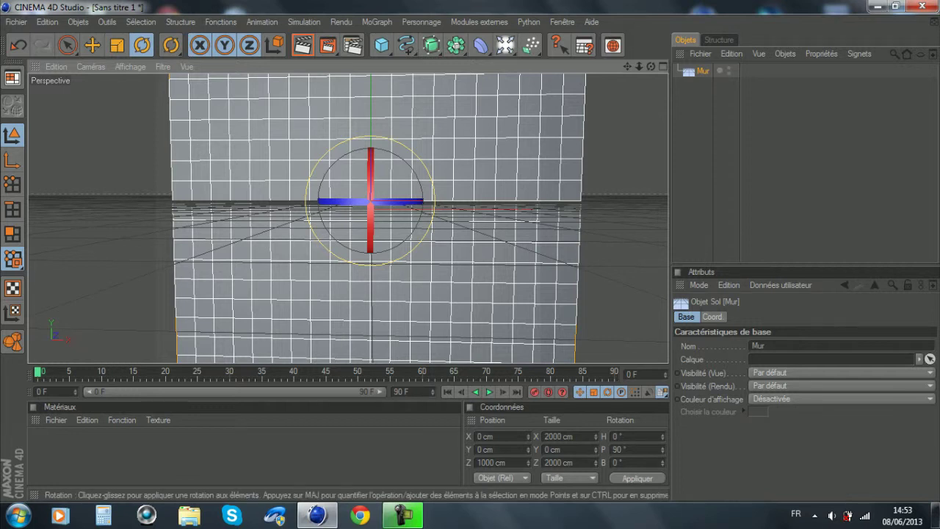
left_click(505, 45)
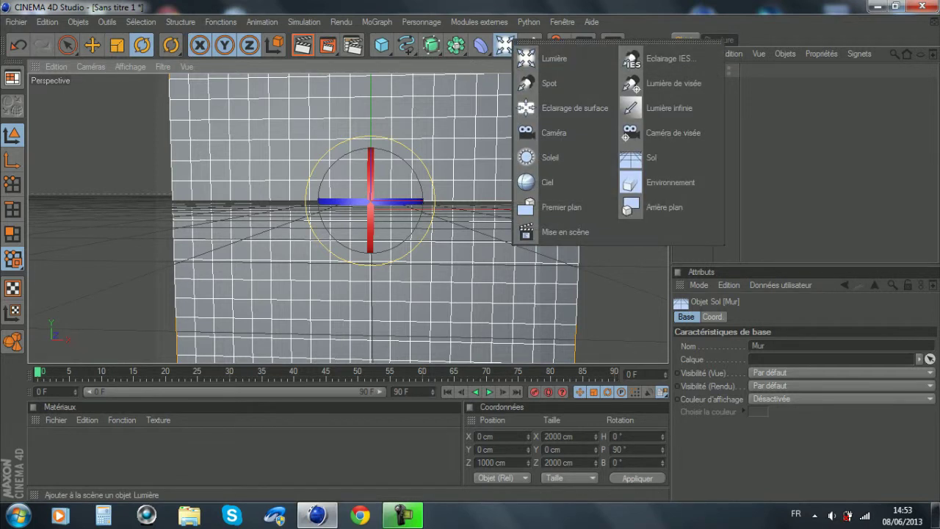
left_click(566, 133)
In the right side view, set the camera's H and P rotations to 0°.
middle_click(367, 221)
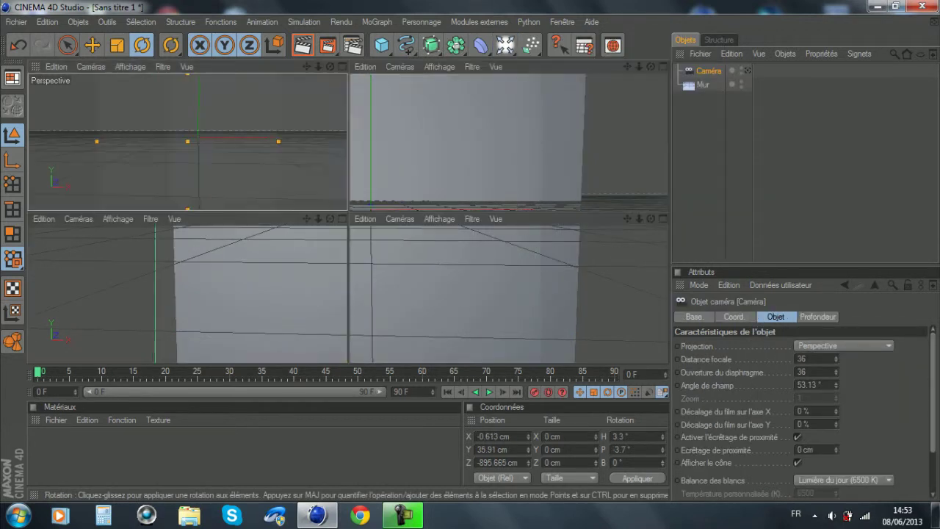
middle_click(199, 287)
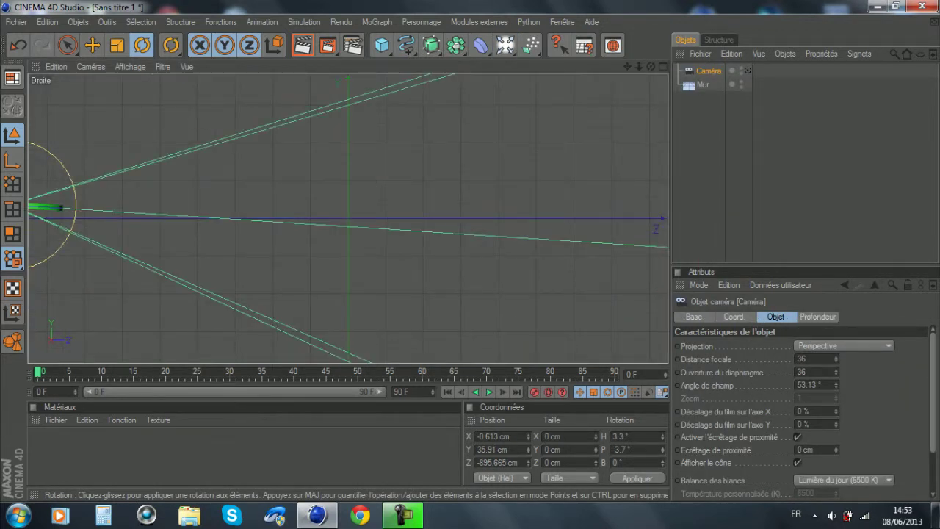
middle_click_drag(348, 218, 430, 225, "alt")
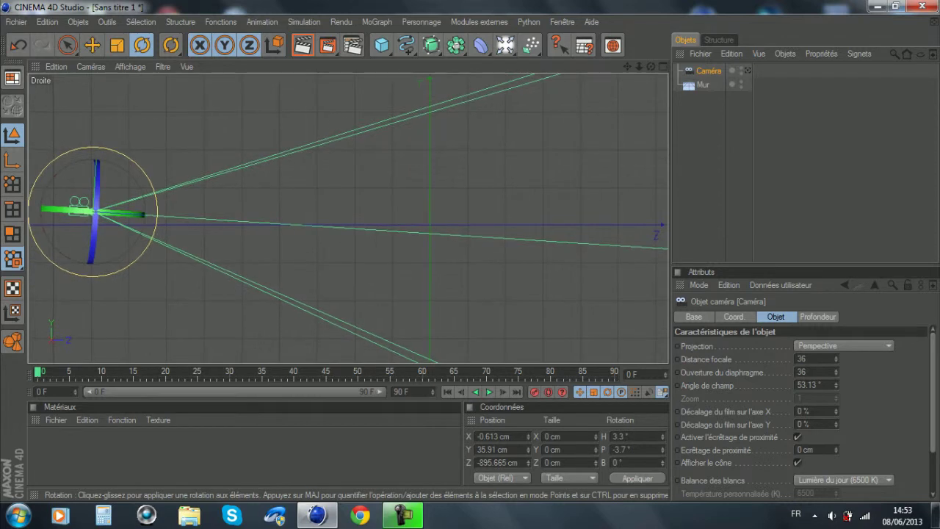
double_click(621, 436)
type("0")
key("Return")
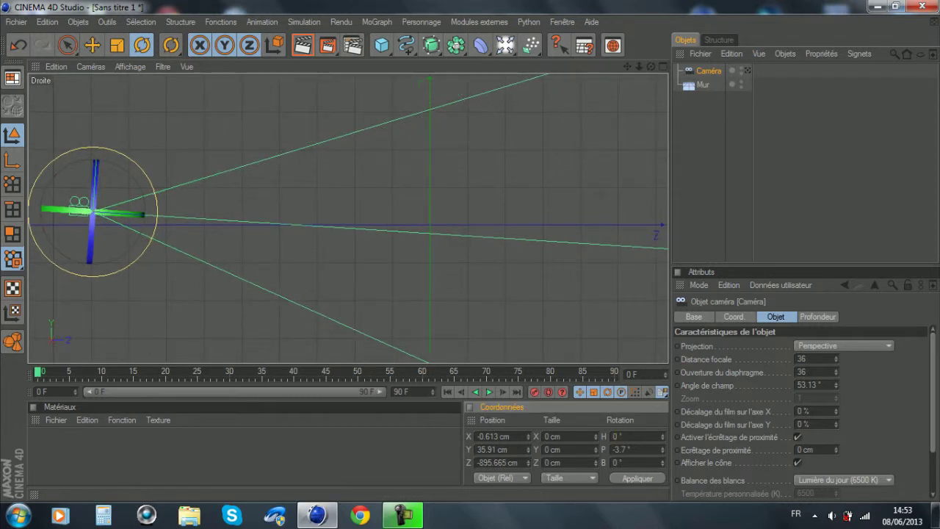
double_click(629, 449)
type("0")
key("Return")
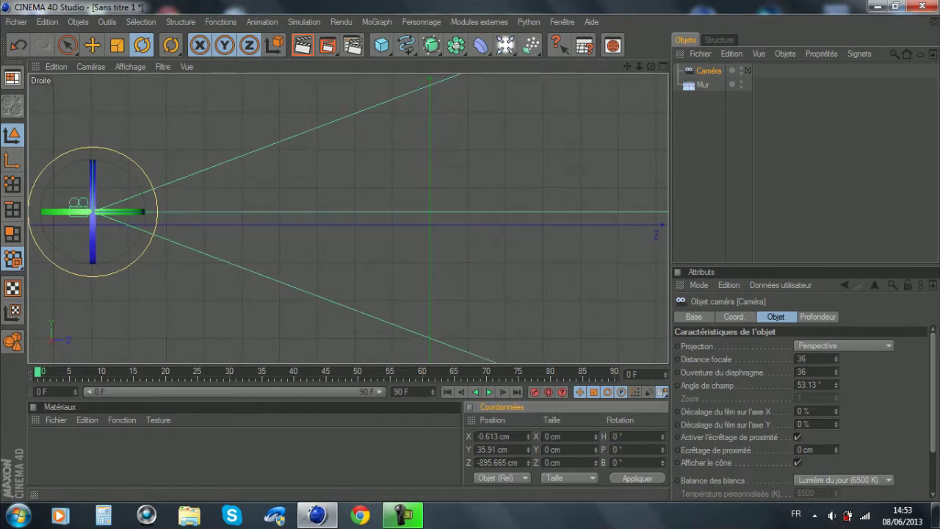
Set the camera's X and Y positions to 0 cm.
double_click(506, 436)
type("0")
key("Return")
double_click(507, 449)
type("0")
key("Return")
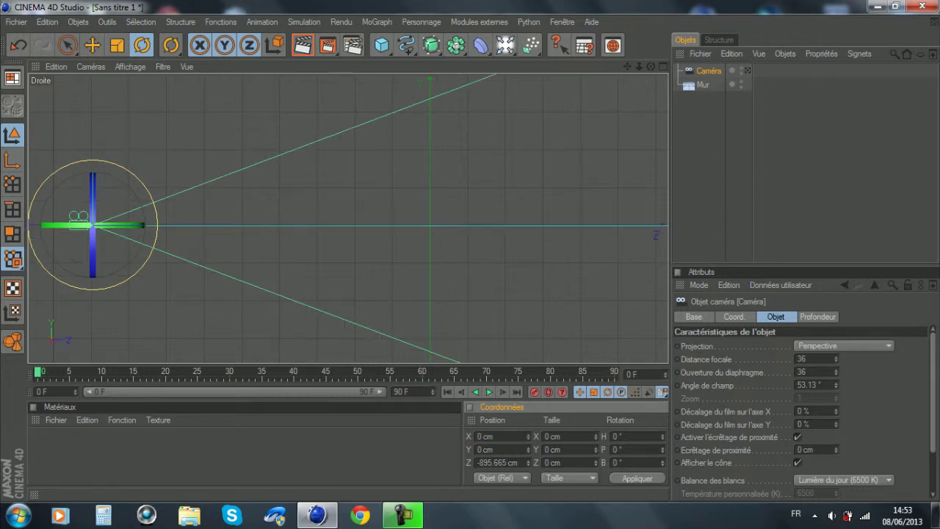
Set the camera's Z position to -1000 cm and its Y position to 100 cm.
double_click(507, 462)
type("0")
key("Return")
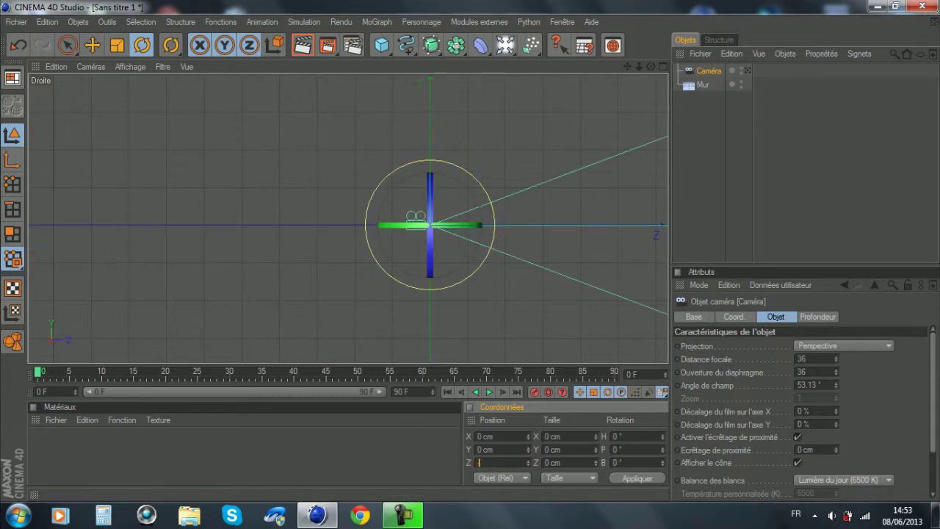
key("Return")
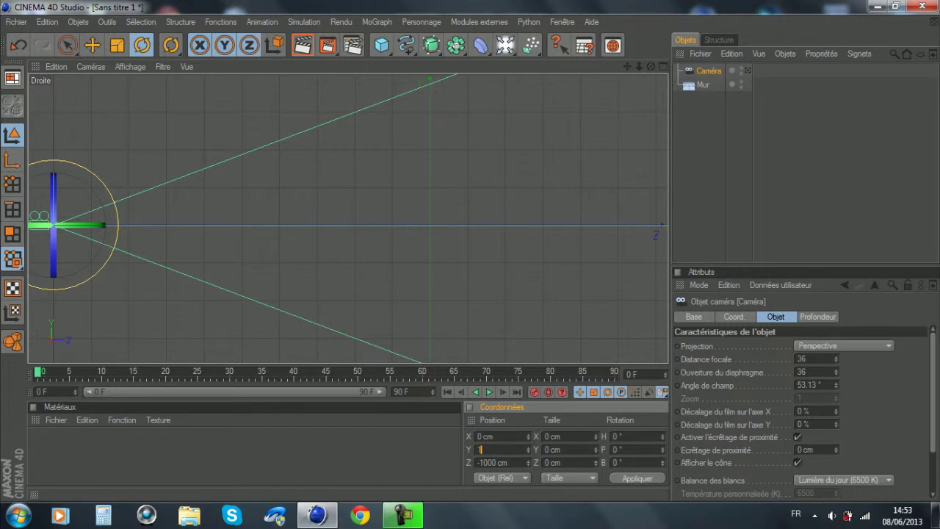
key("Return")
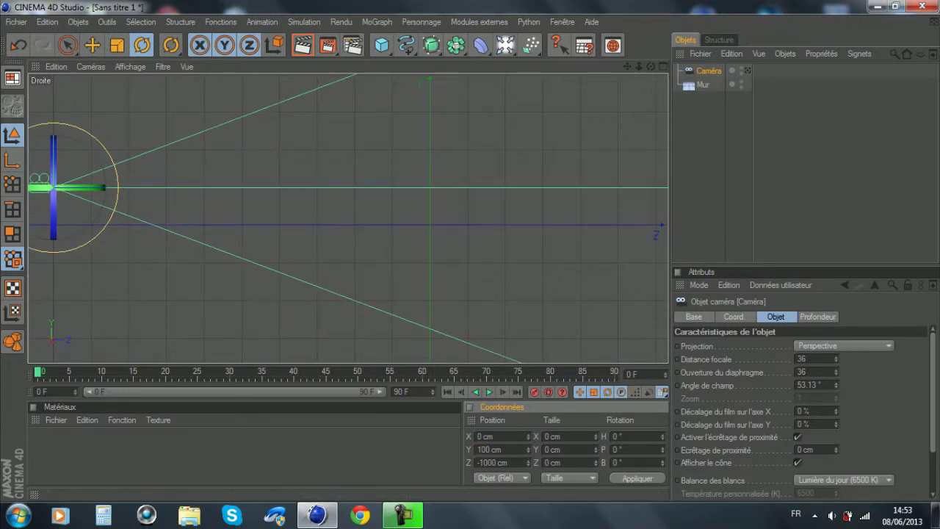
Show the perspective view full size and look at the scene through the Caméra object.
key("F5")
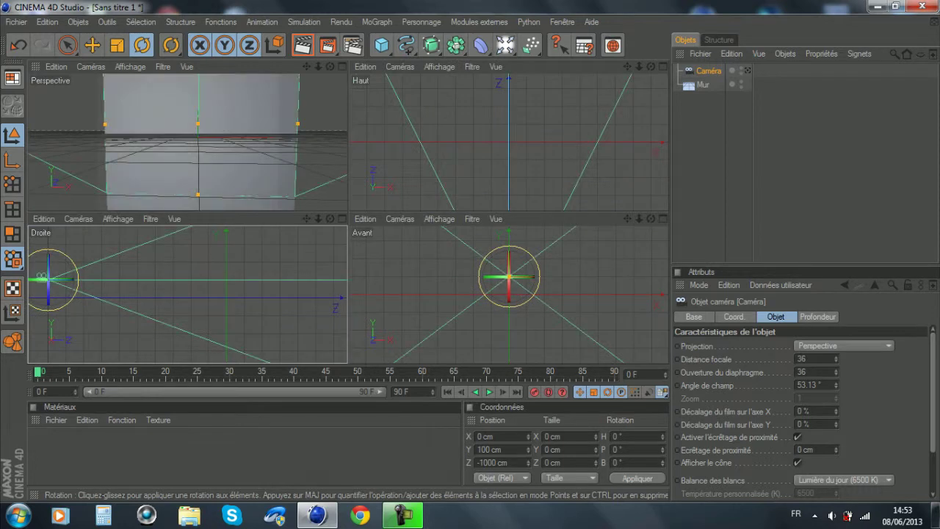
key("F2")
scroll(348, 218, "down", 10)
scroll(348, 220, "up", 5)
key("F5")
key("F1")
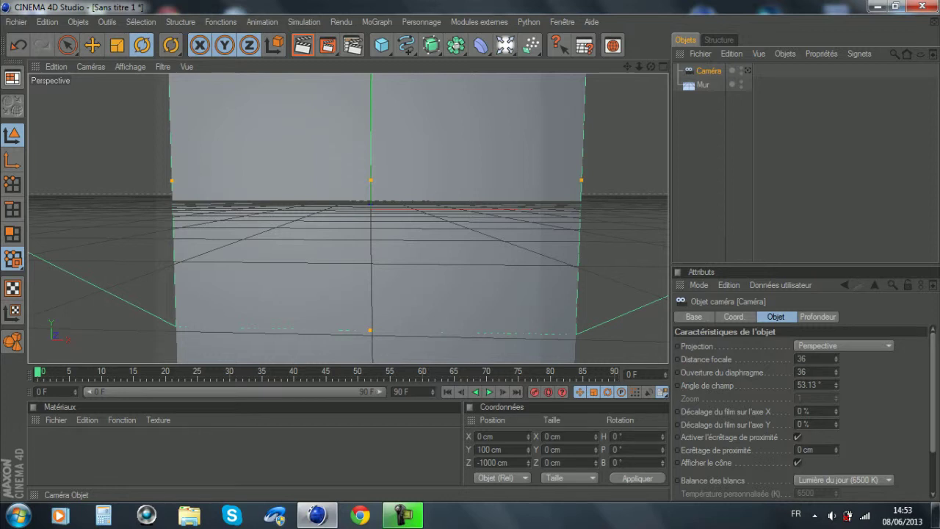
left_click(748, 71)
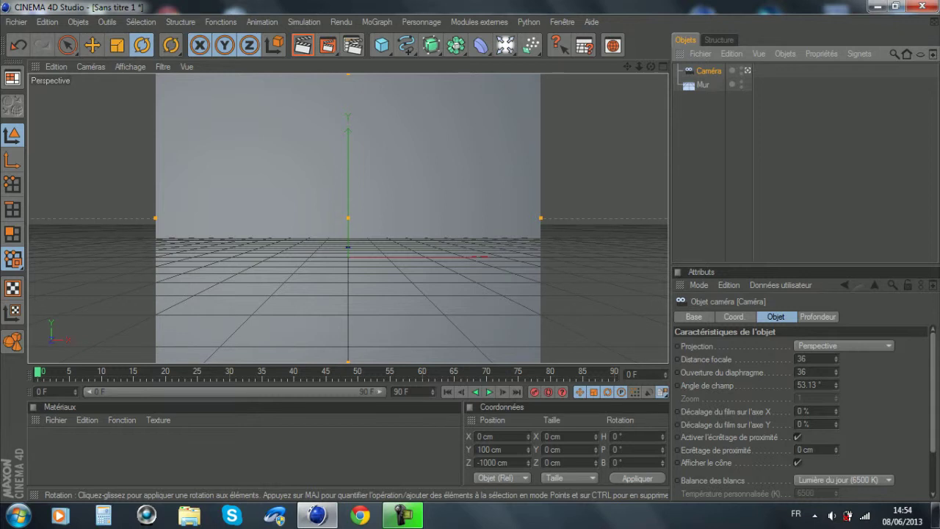
Create a new material and disable its Spécularité channel.
double_click(220, 454)
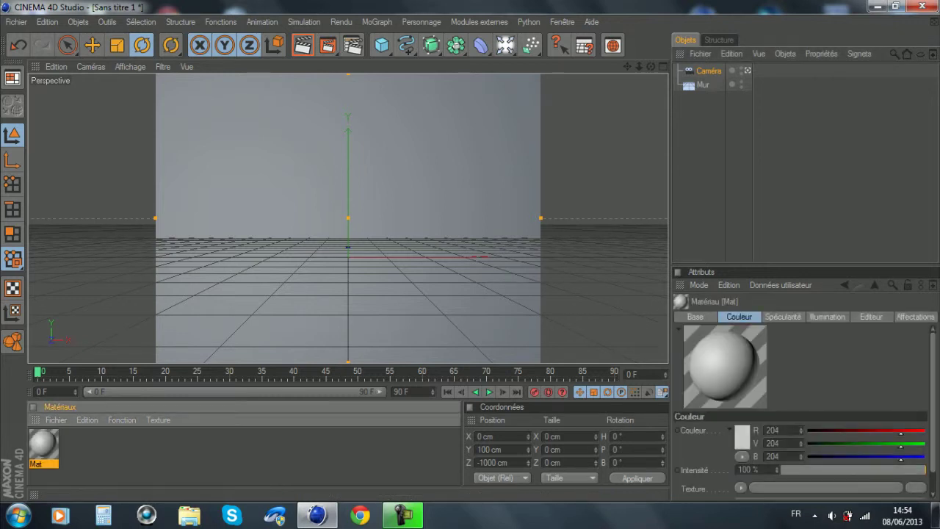
double_click(44, 444)
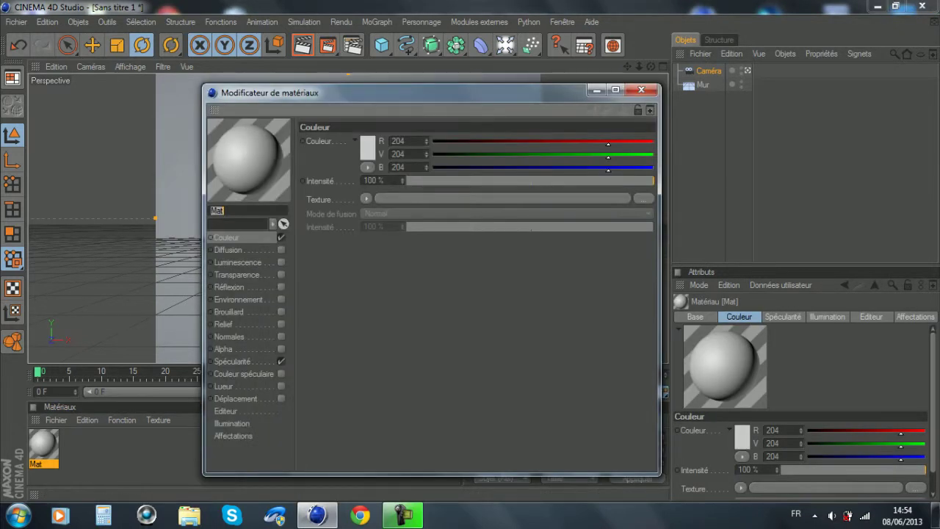
left_click(282, 361)
left_click_drag(294, 92, 314, 55)
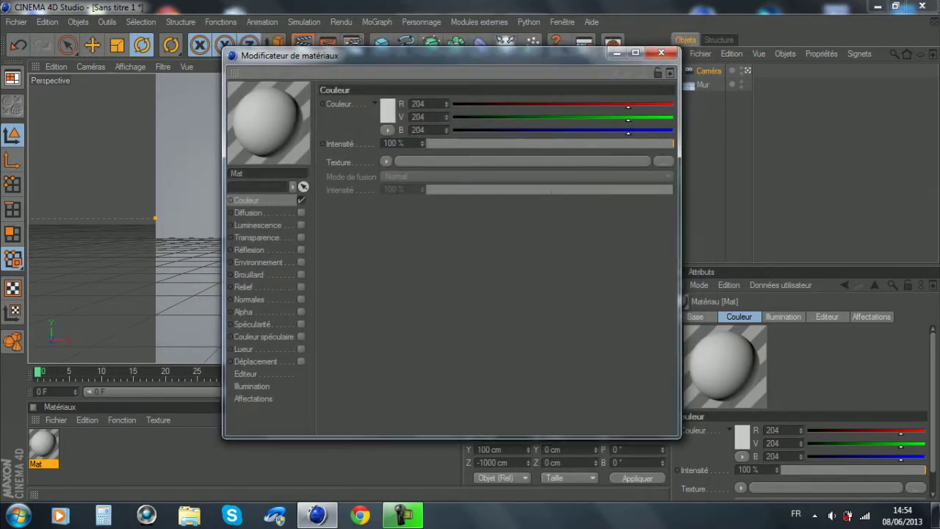
left_click(616, 53)
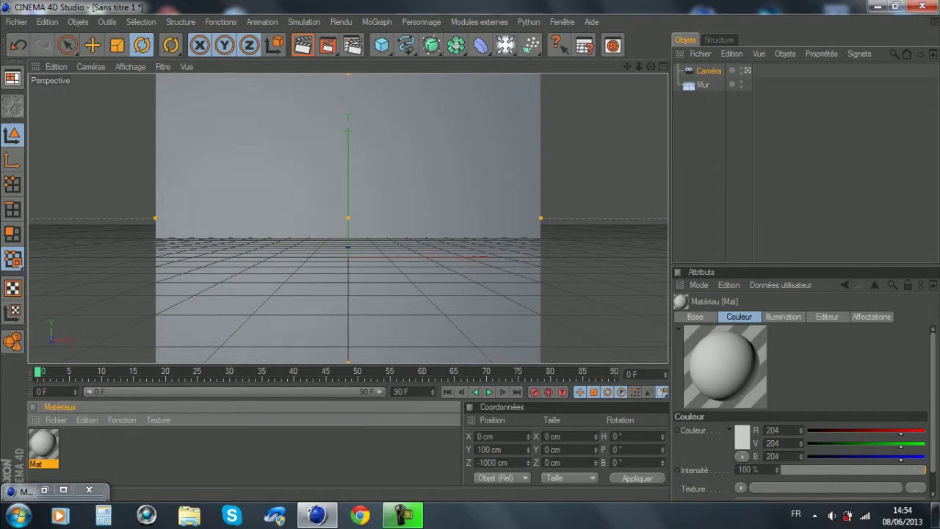
left_click(505, 44)
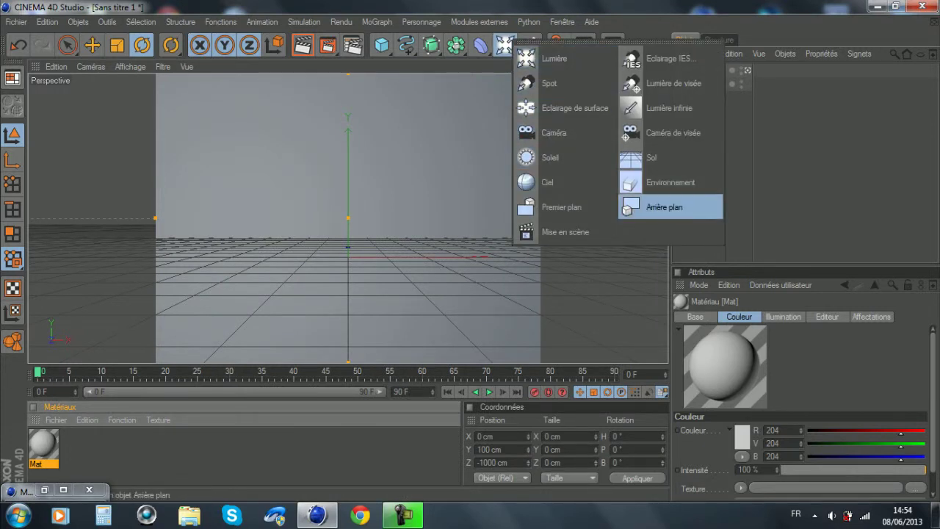
left_click(665, 208)
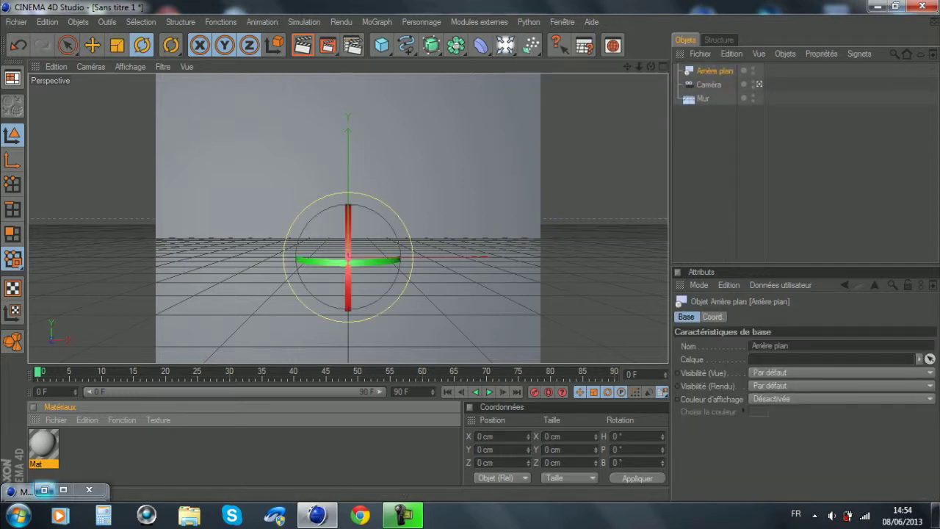
left_click(45, 490)
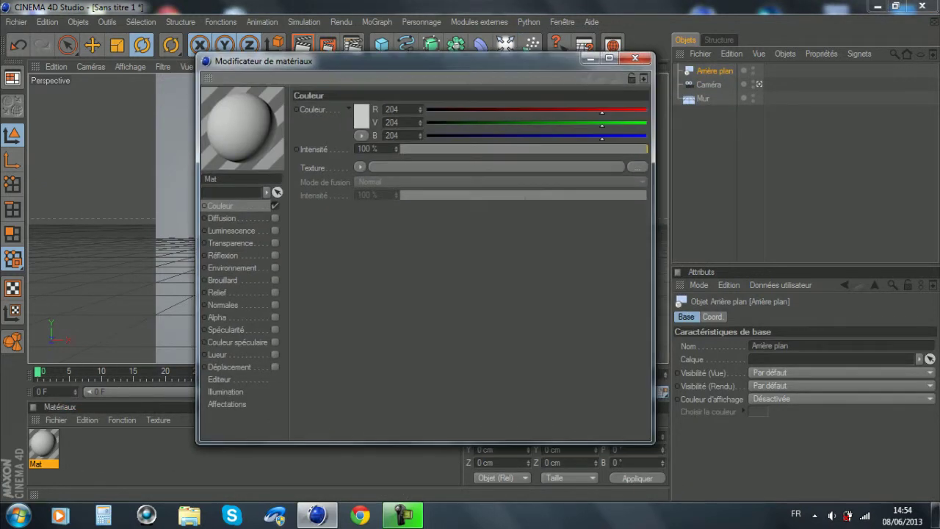
left_click(360, 167)
left_click(397, 180)
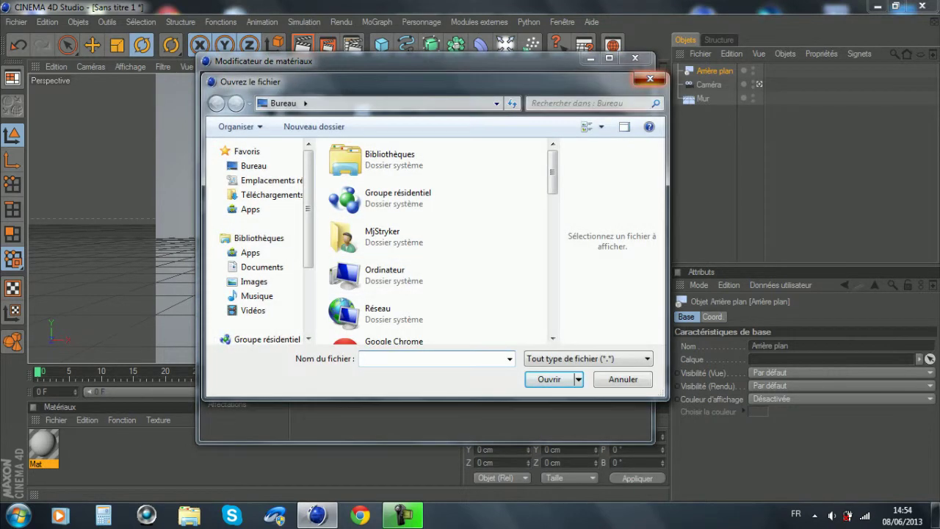
left_click(650, 78)
left_click(634, 57)
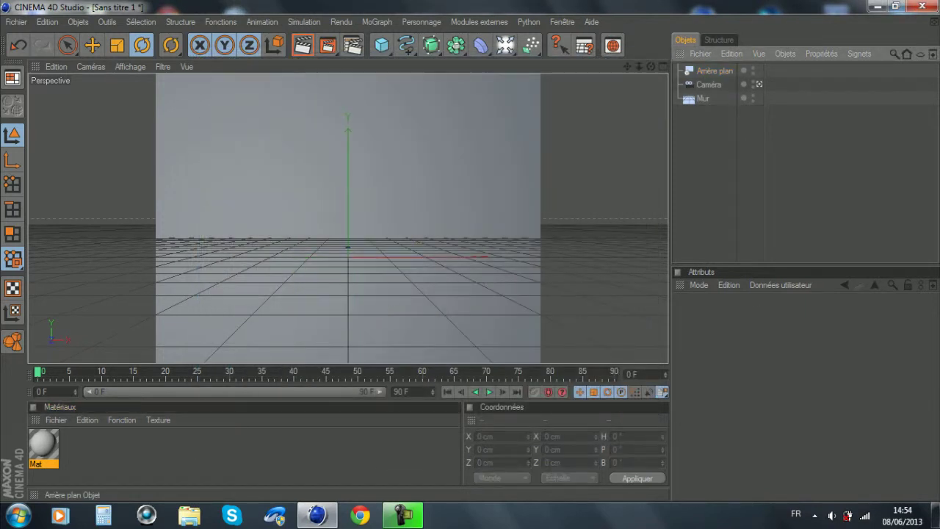
key("Delete")
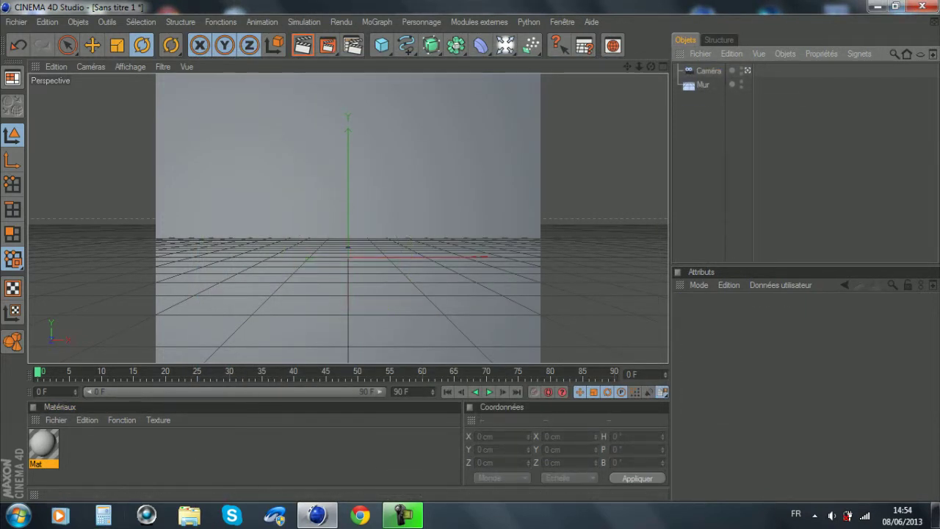
Set the Mat material's colour to pure white, RGB 255, 255, 255.
left_click(220, 455)
double_click(43, 444)
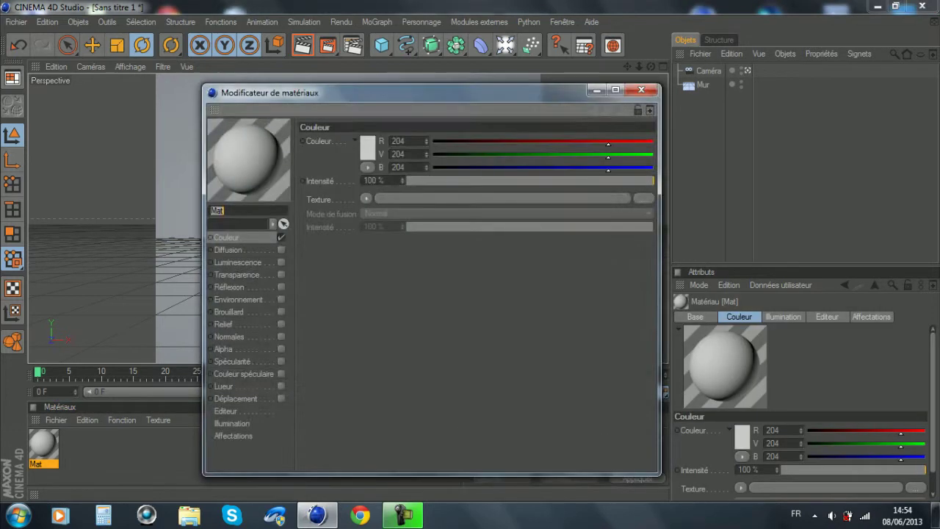
left_click_drag(294, 92, 303, 39)
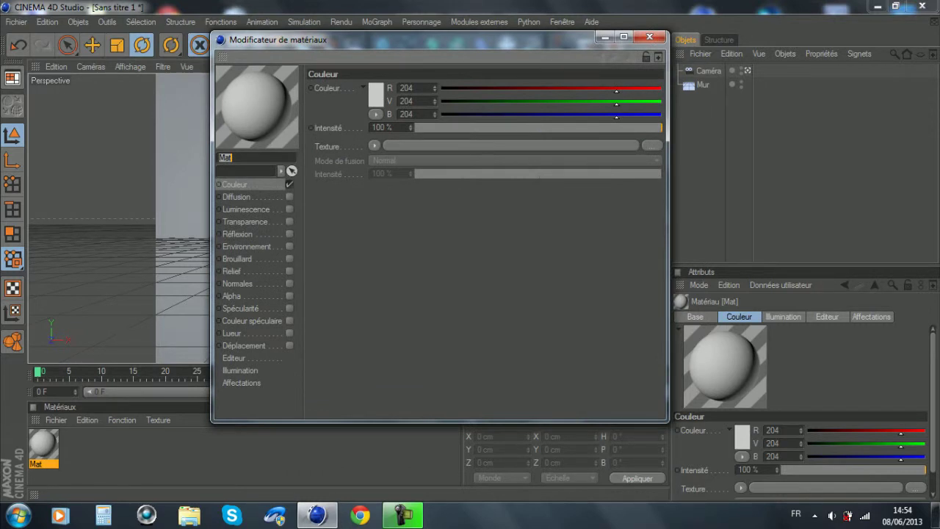
left_click(376, 94)
left_click(352, 160)
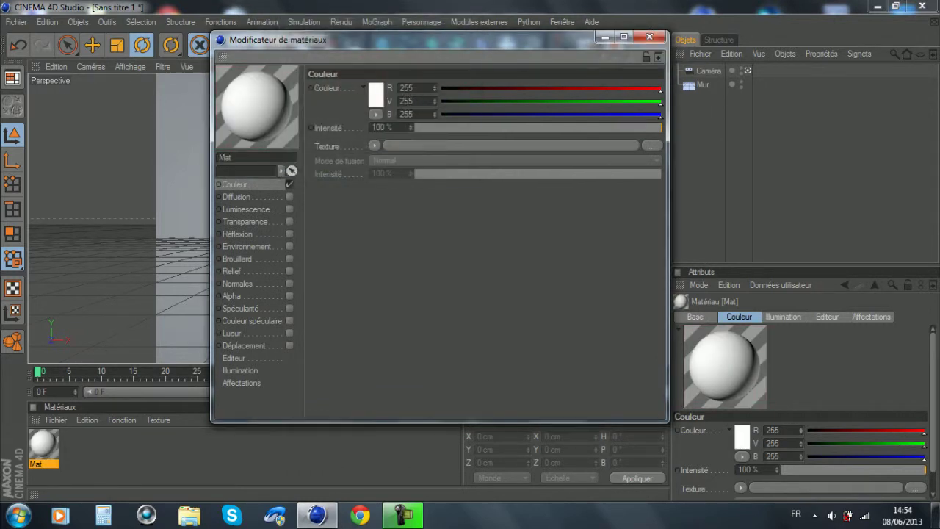
Enable the material's Réflexion channel at 15 % intensity with a Fresnel texture.
left_click(237, 234)
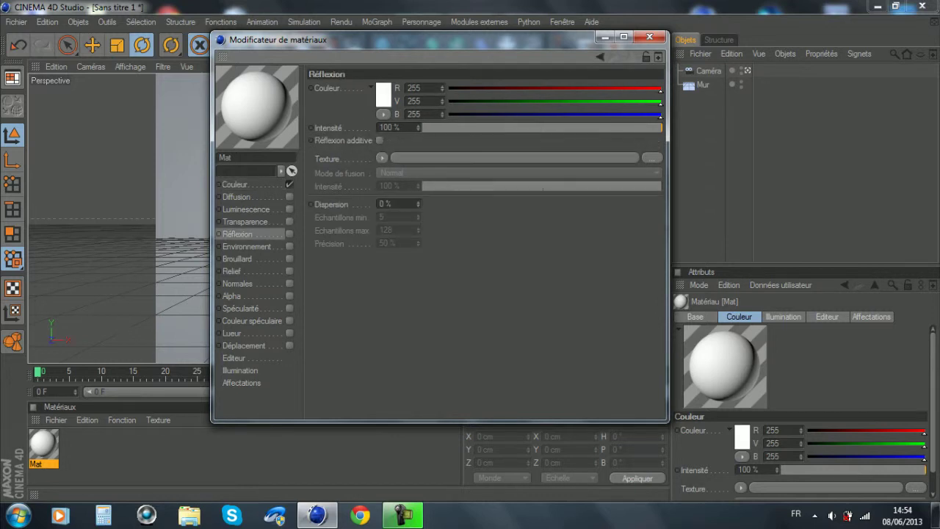
left_click(290, 234)
left_click_drag(660, 127, 468, 127)
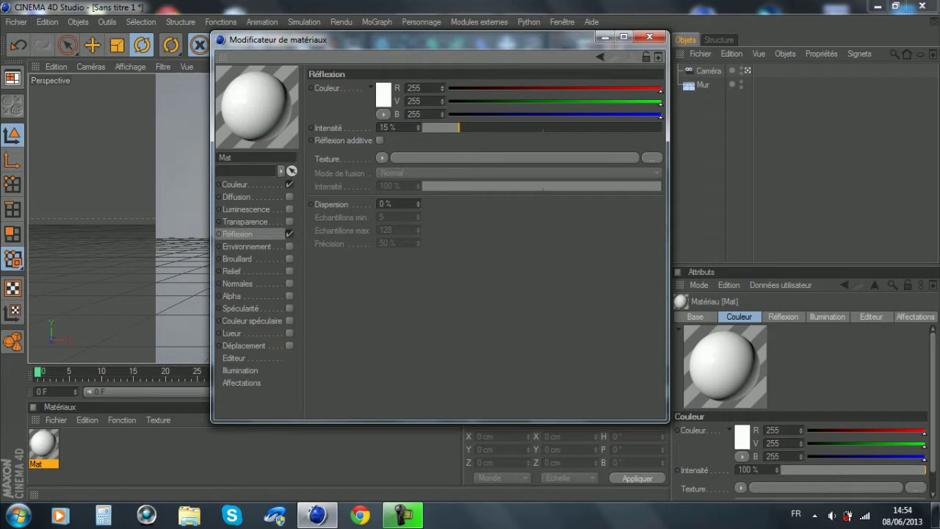
left_click(382, 158)
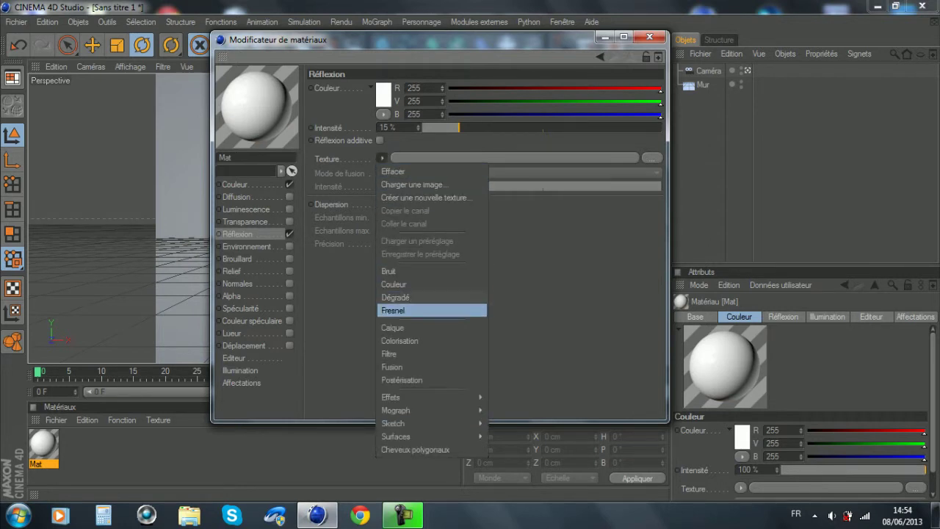
left_click(393, 310)
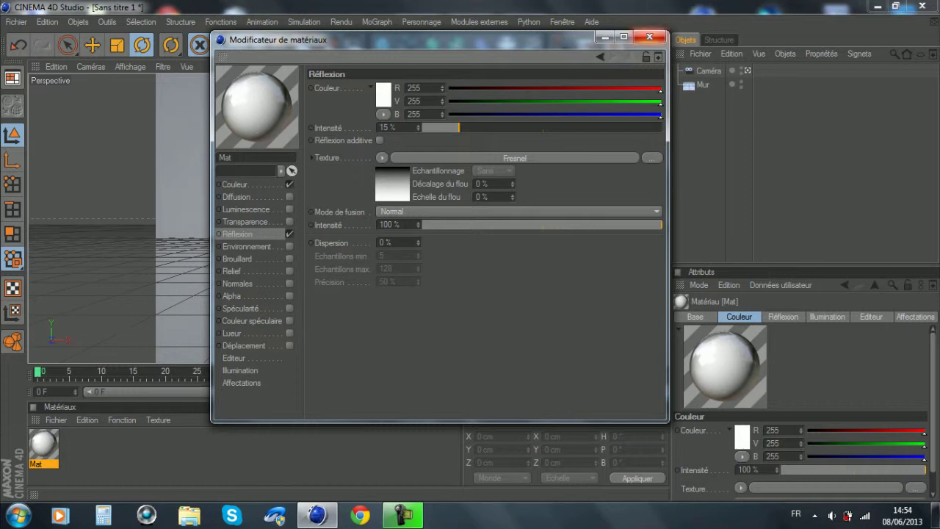
left_click(649, 36)
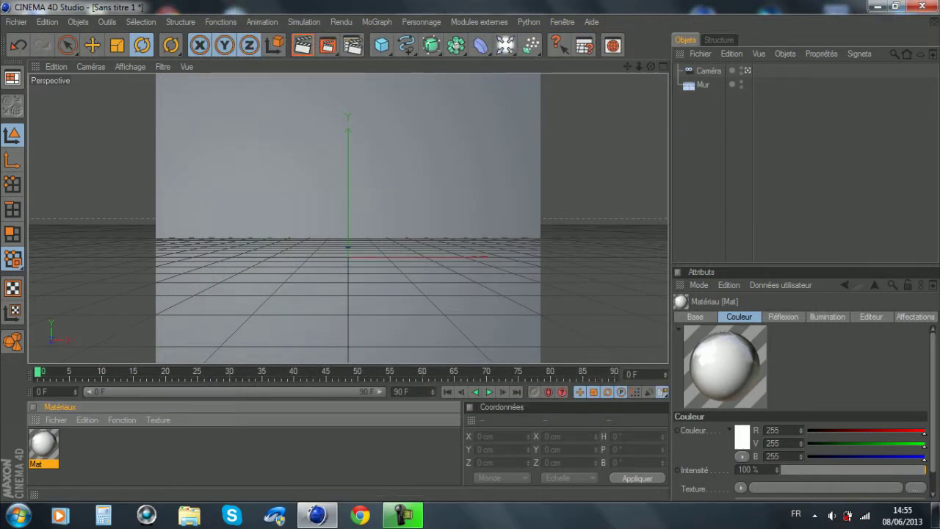
Apply the white Mat material to the Mur object and render a preview of the view.
left_click_drag(43, 445, 703, 84)
left_click(303, 45)
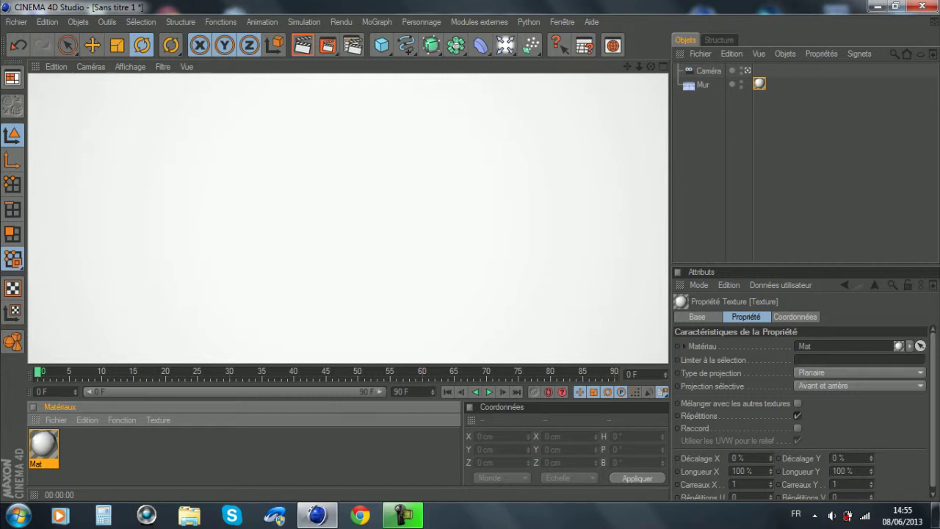
left_click(348, 218)
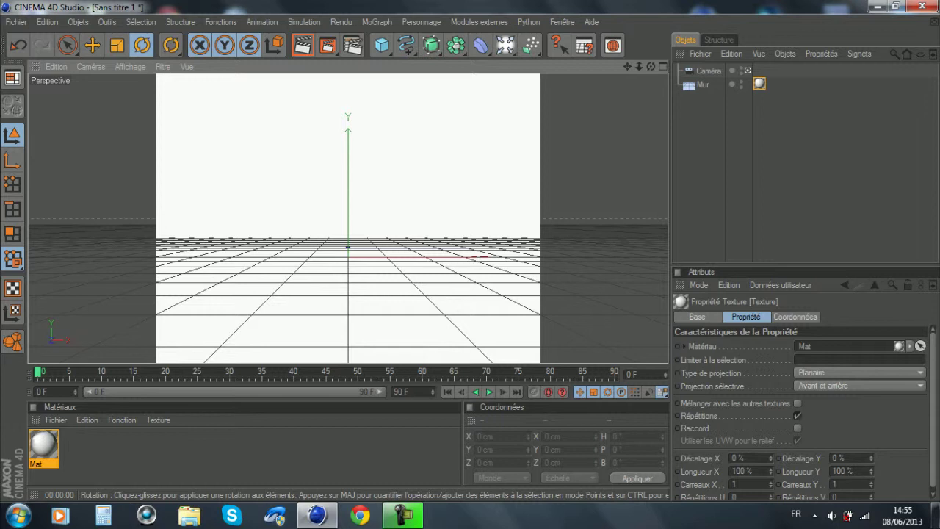
Add a Tube primitive and set its P rotation to 90° so it faces the camera.
left_click_drag(382, 45, 419, 132)
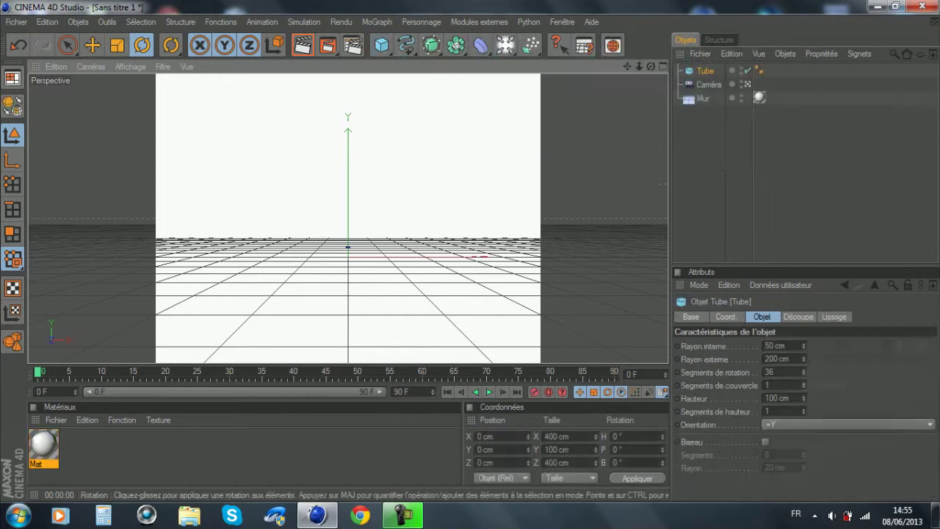
left_click(632, 450)
type("90")
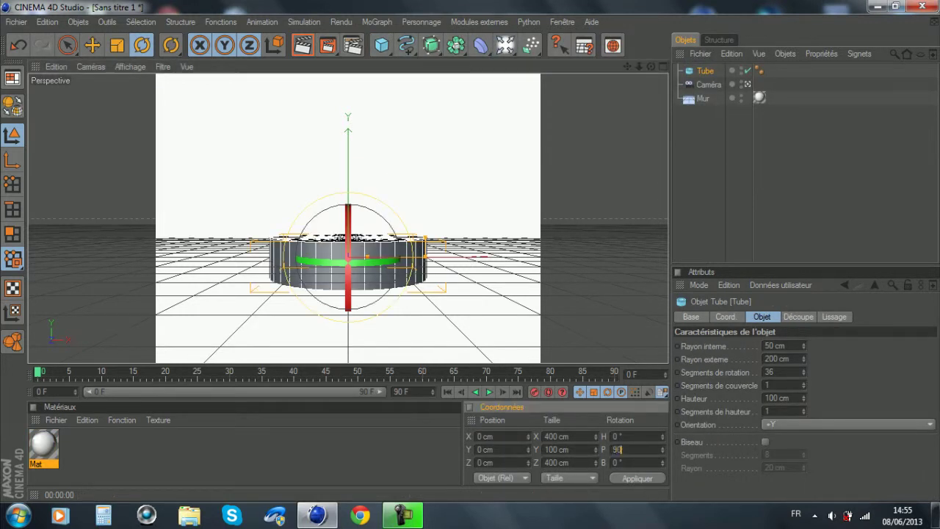
key("Return")
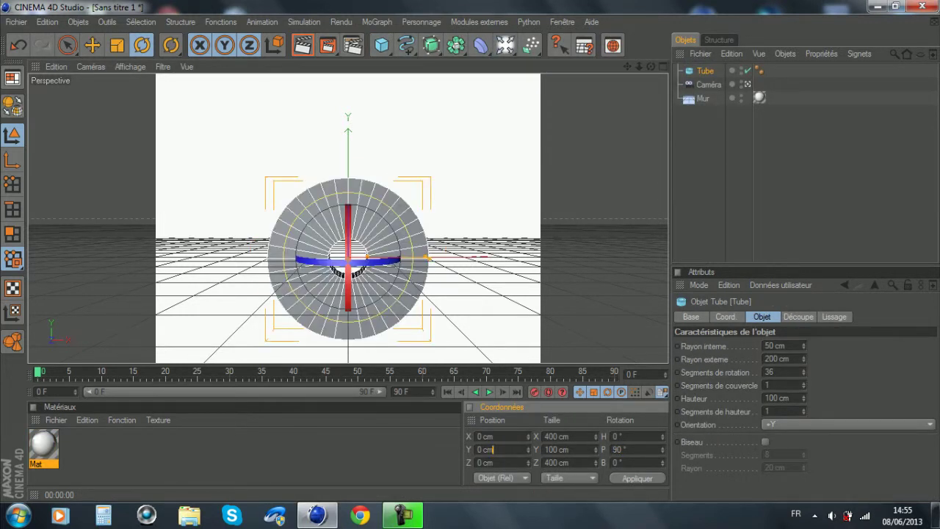
Position the tube at Y 100 cm and Z 1000 cm.
type("100")
key("Return")
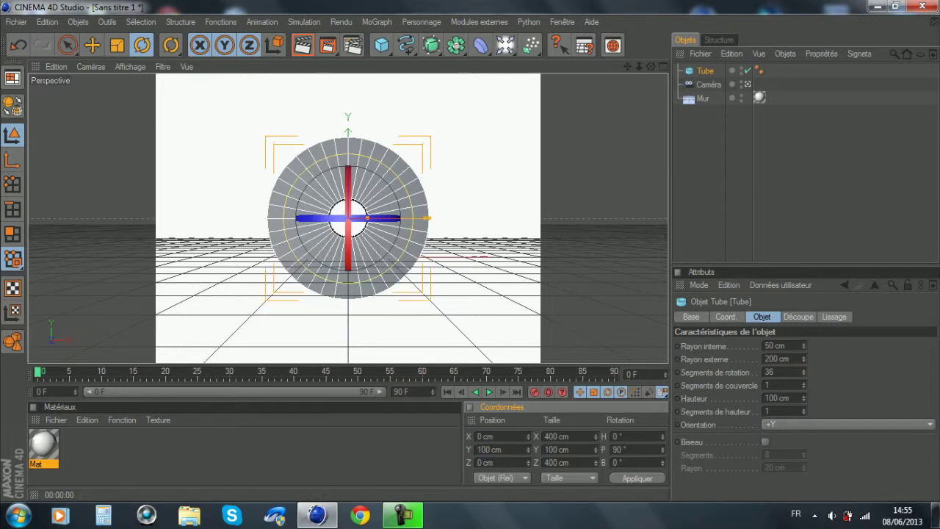
left_click(491, 462)
type("1000")
key("Return")
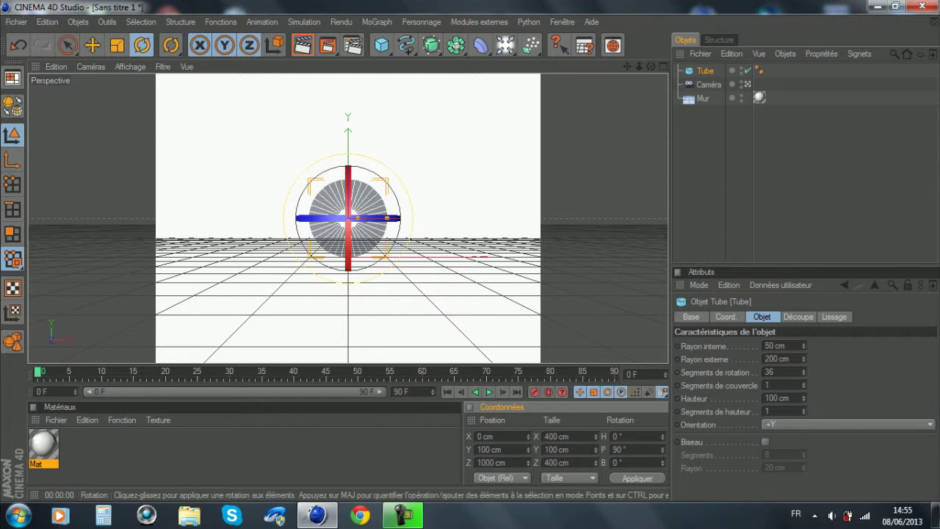
Resize the tube to about 241 cm inner and 314 cm outer radius, and enable its Biseau with 50 segments.
mouse_move(387, 218)
left_mouse_down()
mouse_move(410, 218)
mouse_move(374, 218)
mouse_move(395, 218)
left_mouse_up()
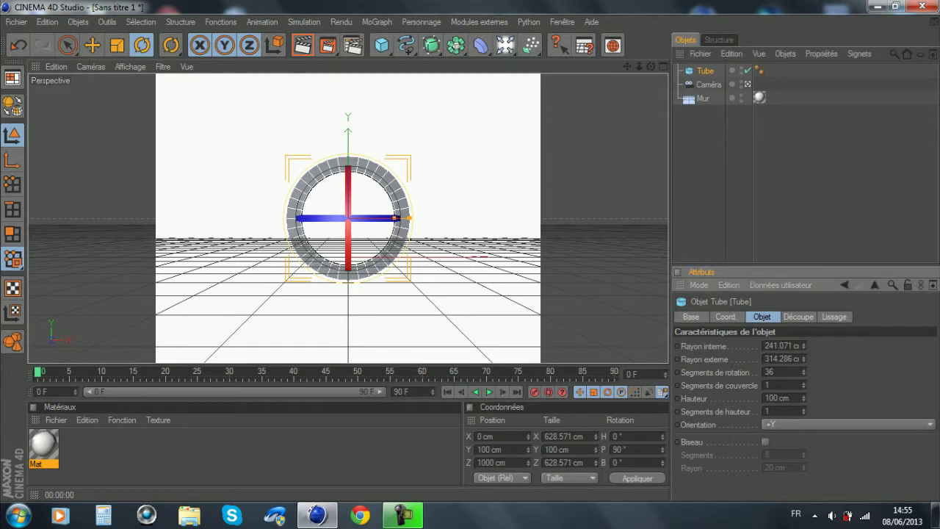
left_click(766, 442)
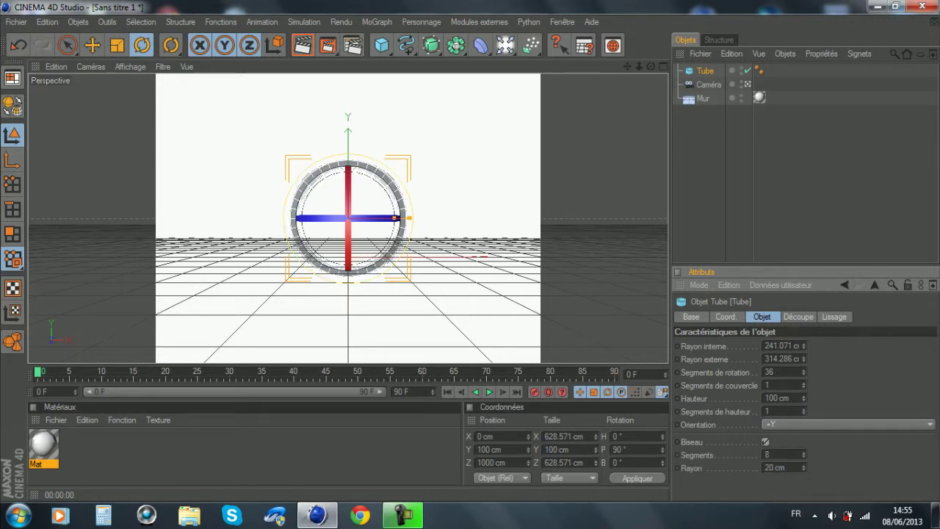
left_click(766, 454)
type("50")
key("Return")
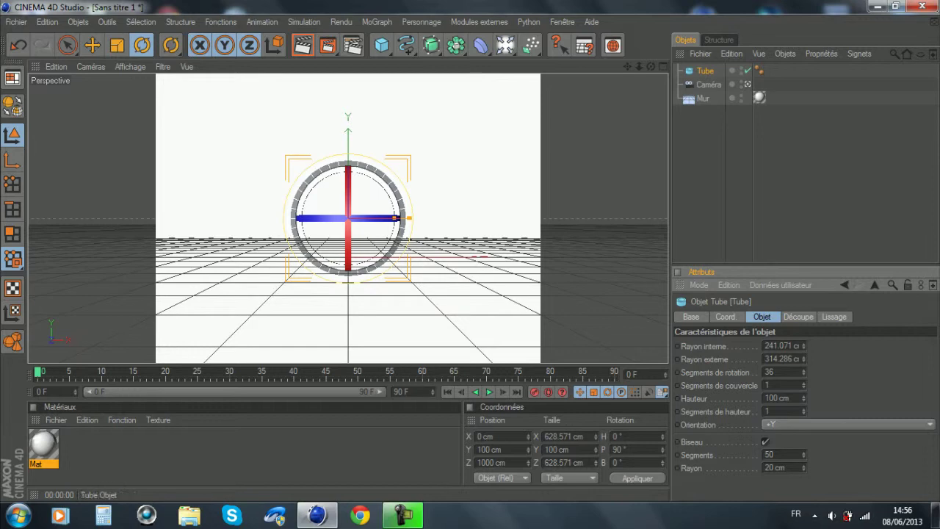
Leave the camera view, look at the tube from the side, and set its Z position to 950 cm.
left_click(747, 85)
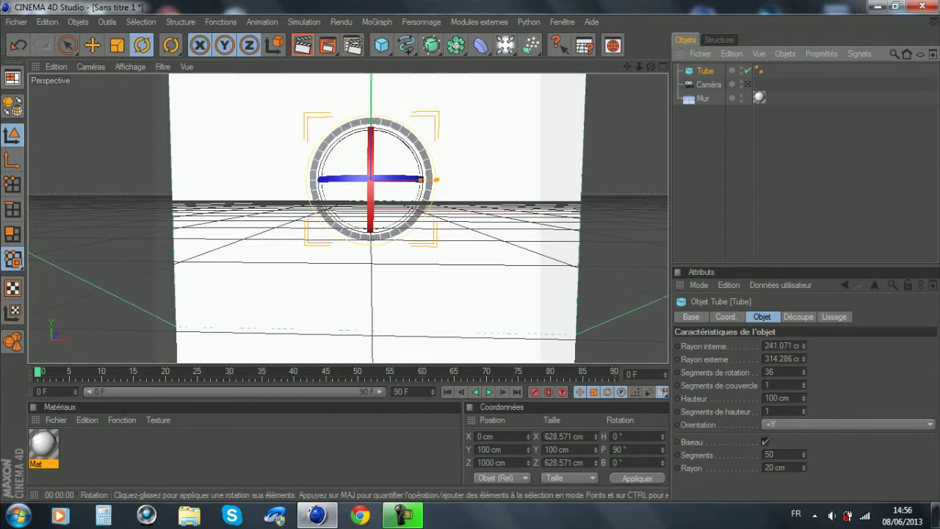
left_click_drag(348, 218, 293, 238, "alt")
scroll(348, 218, "up", 3)
left_click_drag(348, 219, 293, 296, "alt")
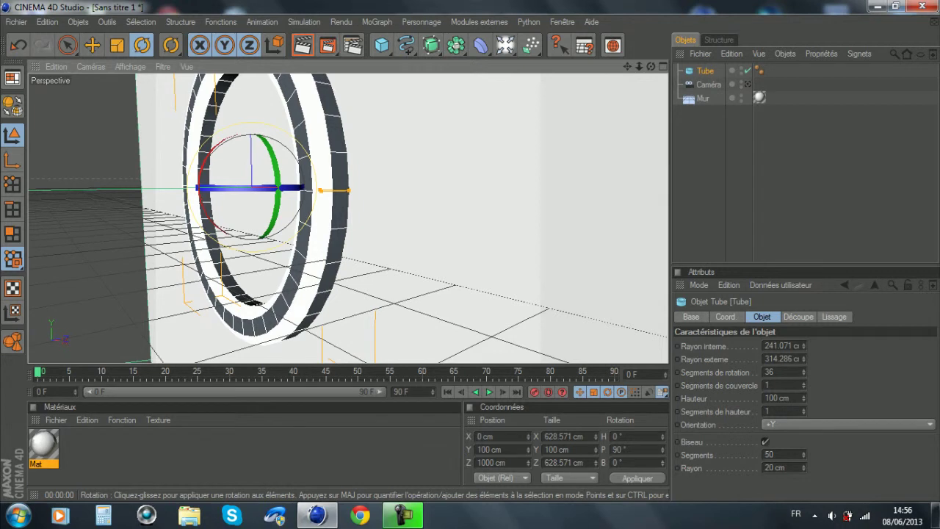
double_click(491, 462)
type("950")
key("Return")
Set the tube's Z position to 975 cm and return to the camera view.
left_click_drag(368, 220, 305, 238, "alt")
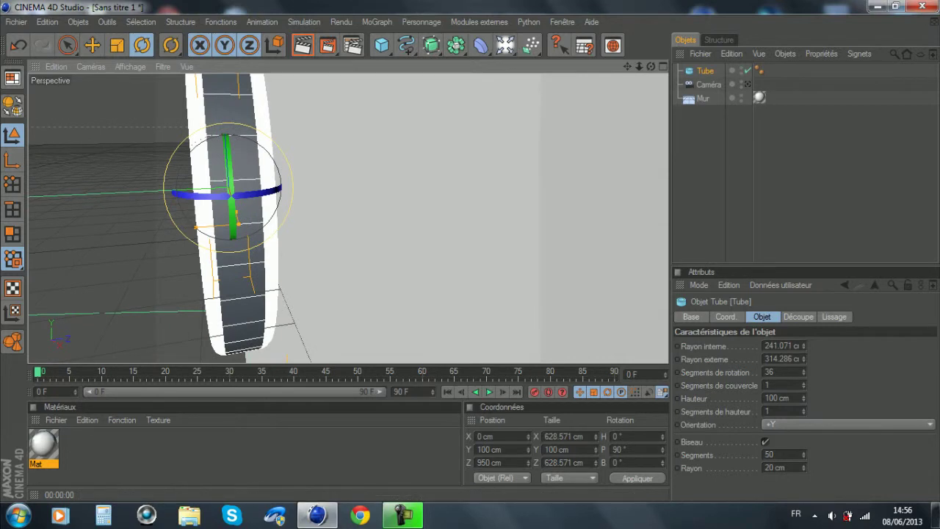
double_click(490, 462)
type("975")
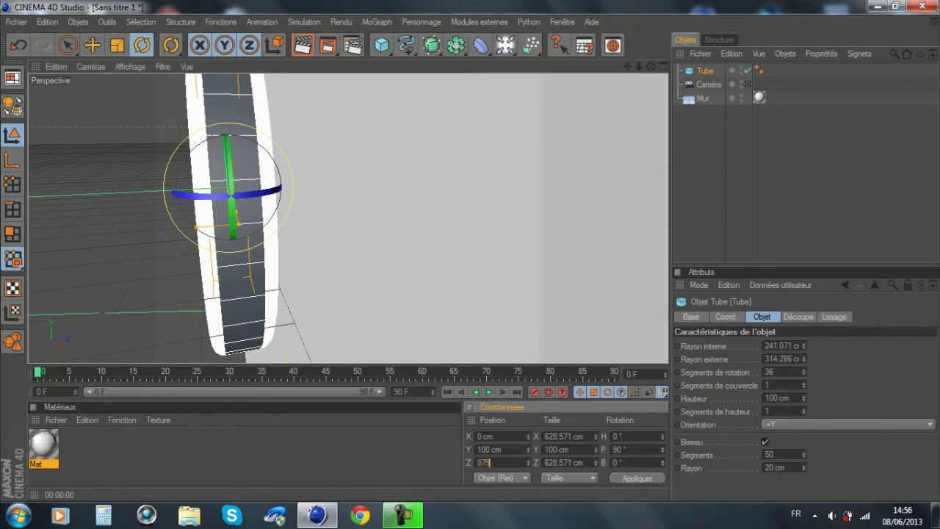
key("Return")
left_click_drag(349, 218, 415, 238, "alt")
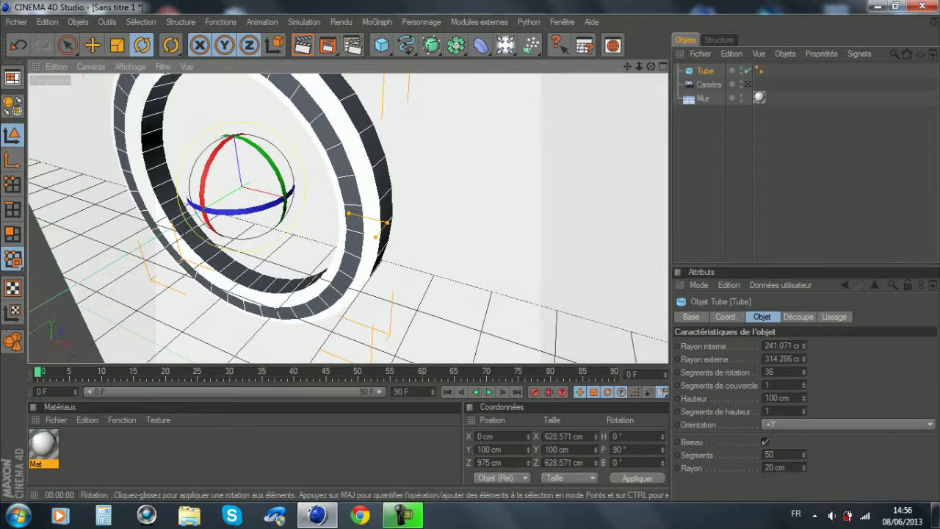
left_click(748, 84)
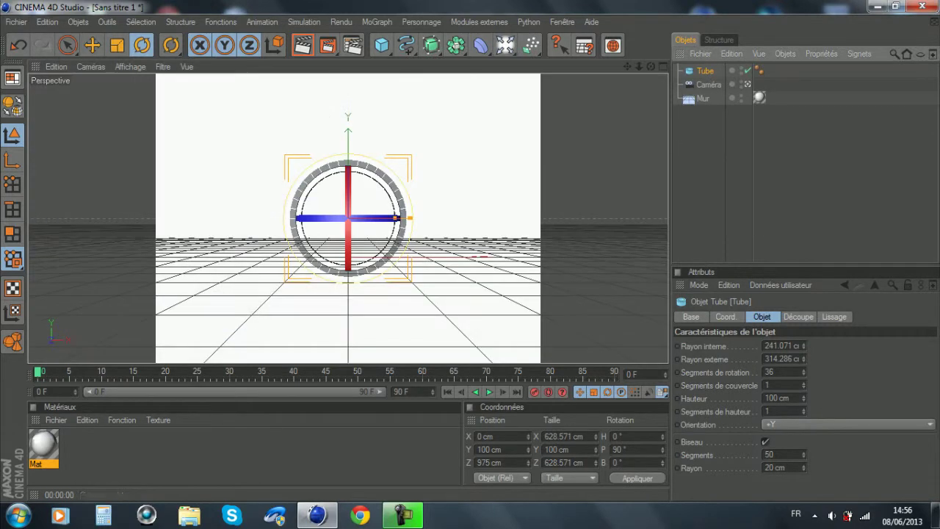
Create a new material and set its Couleur channel to black (RGB 0, 0, 0).
double_click(125, 449)
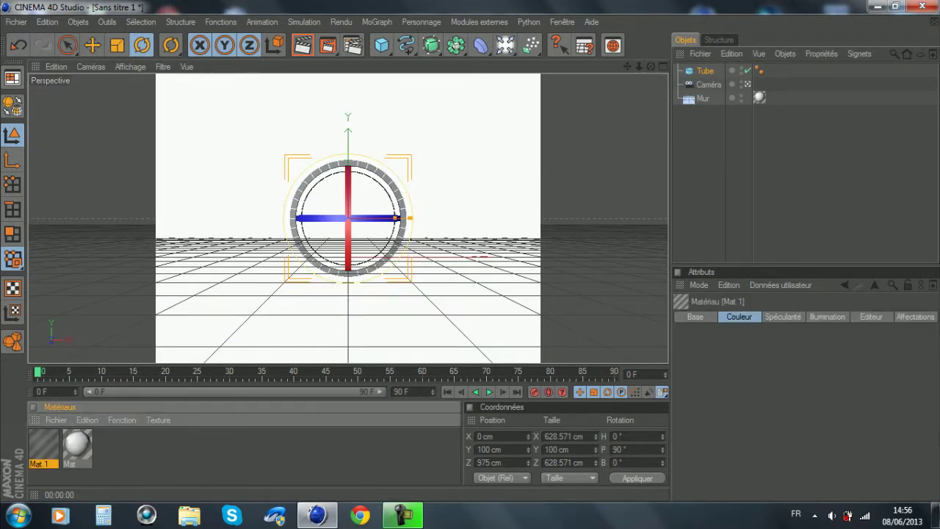
double_click(44, 445)
left_click(281, 362)
left_click(227, 238)
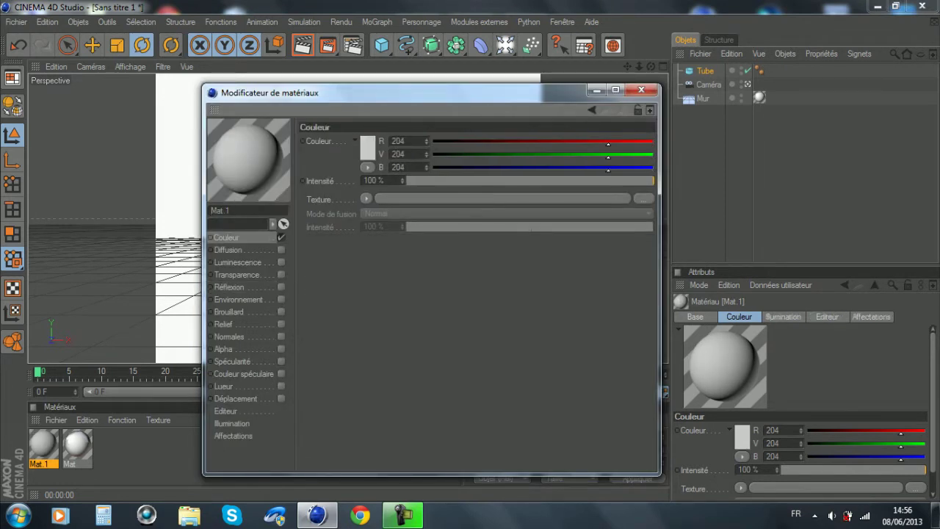
left_click(368, 148)
left_click_drag(308, 132, 287, 169)
left_click(338, 216)
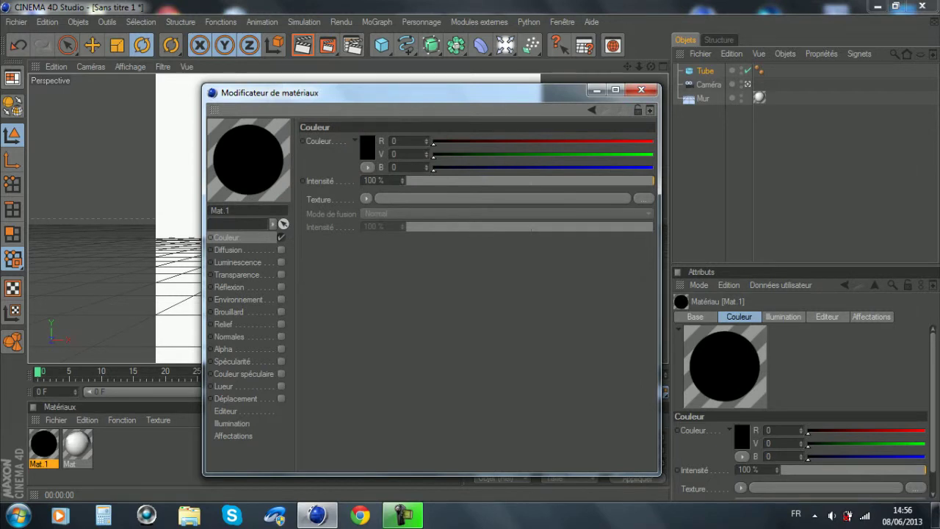
Enable Réflexion on the black Mat.1 material at 15 % intensity with a Fresnel texture.
left_click(281, 287)
left_click_drag(469, 181, 450, 180)
left_click(374, 212)
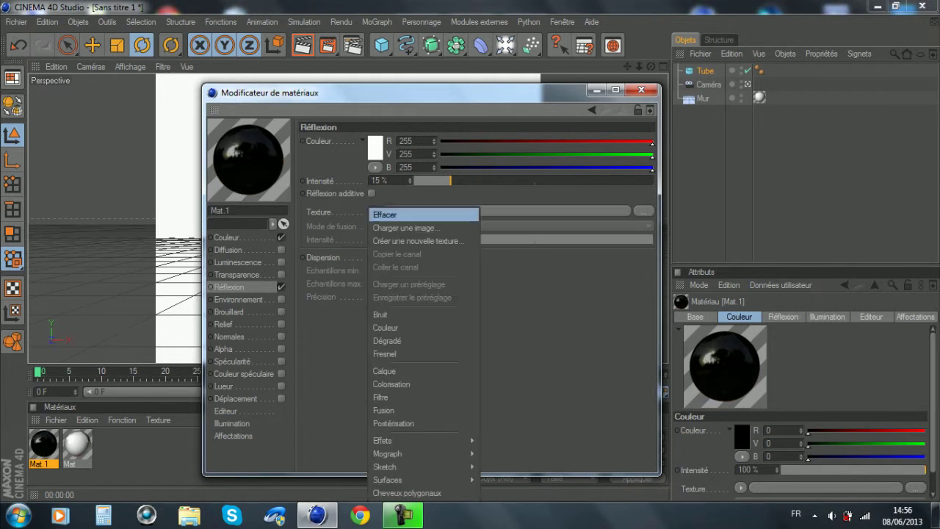
left_click(412, 354)
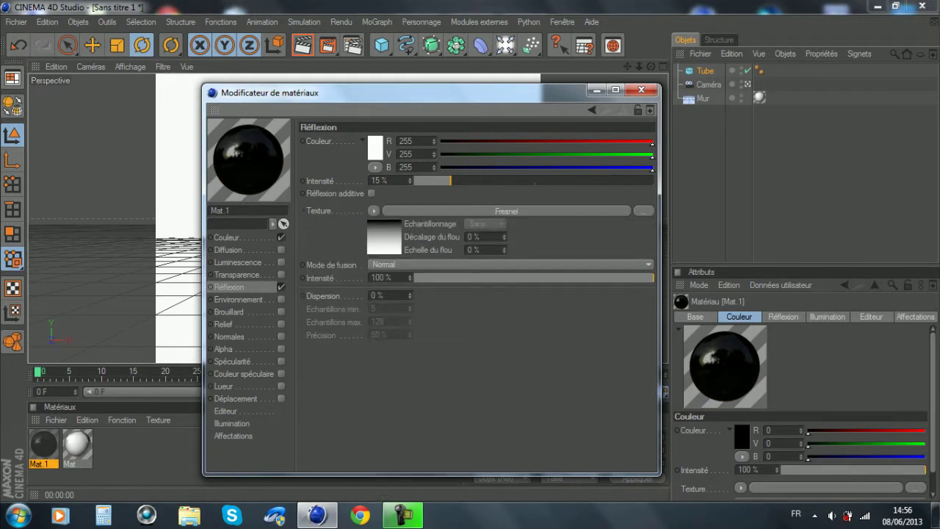
left_click(641, 90)
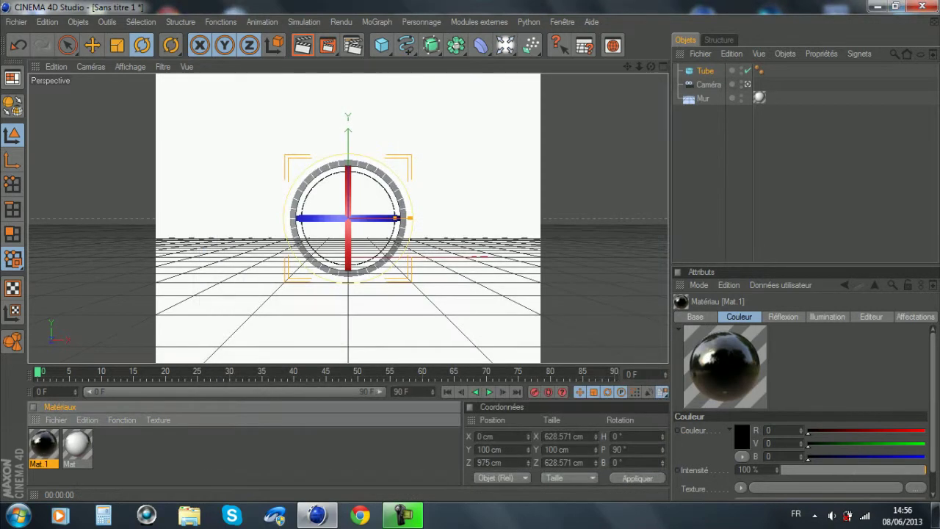
Reopen Mat.1 and try a Fresnel reflection at 46 % intensity.
double_click(43, 444)
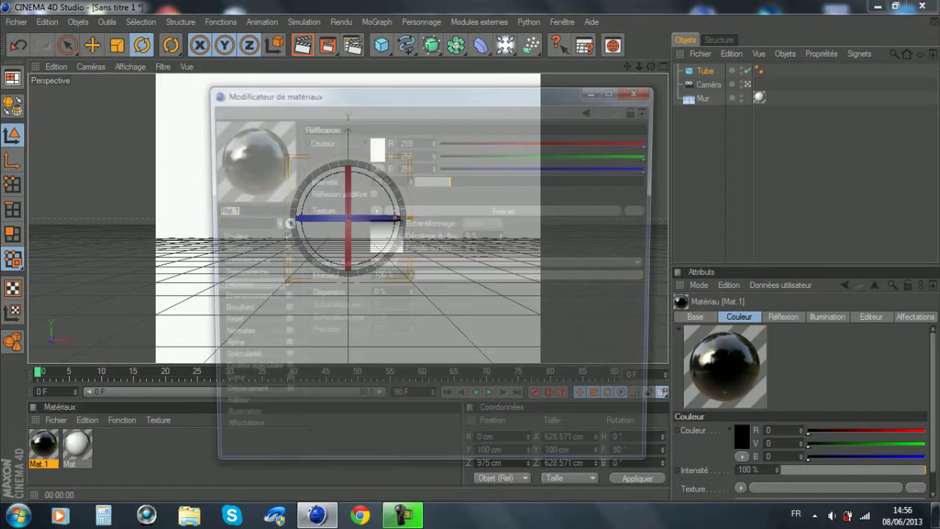
left_click_drag(548, 181, 433, 181)
left_click(374, 211)
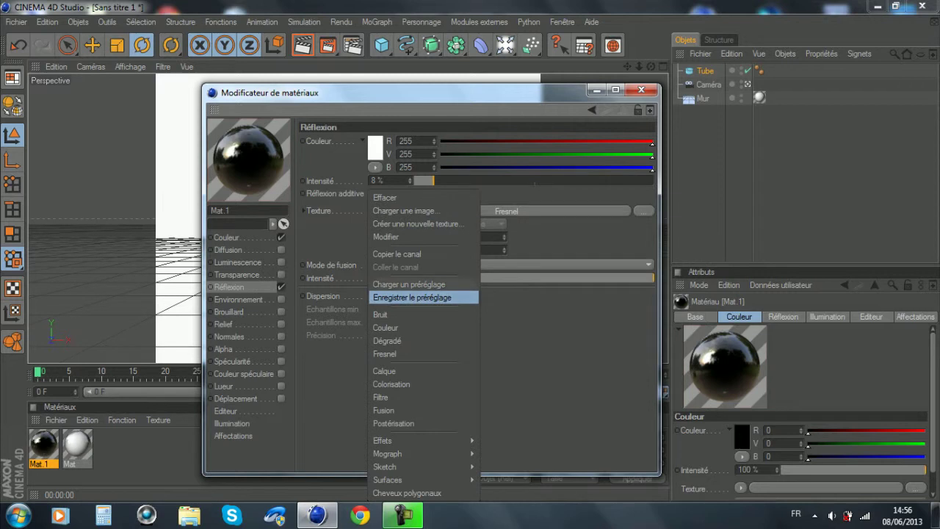
left_click(385, 353)
left_click_drag(433, 181, 525, 181)
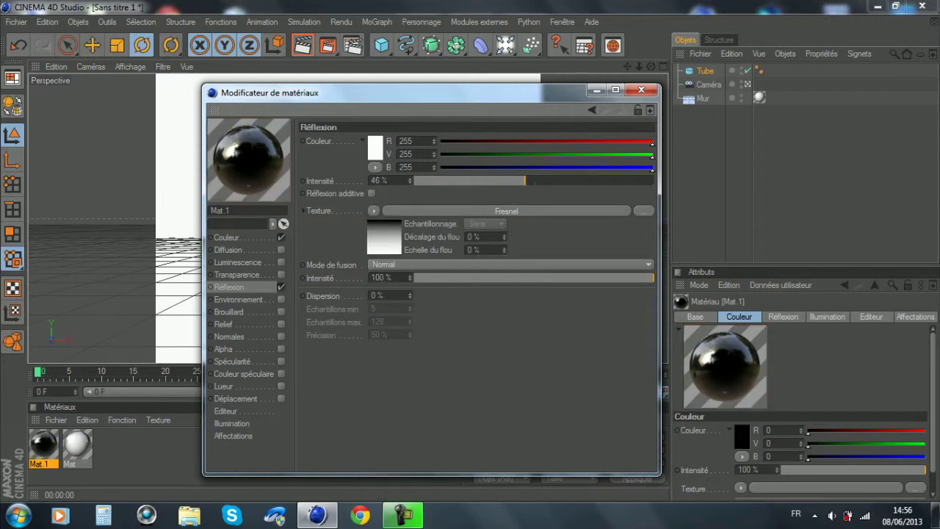
Clear Mat.1's reflection texture, then restore the reflection to 15 % intensity with Fresnel.
left_click(374, 211)
left_click(385, 198)
left_click_drag(427, 180, 449, 181)
left_click(374, 210)
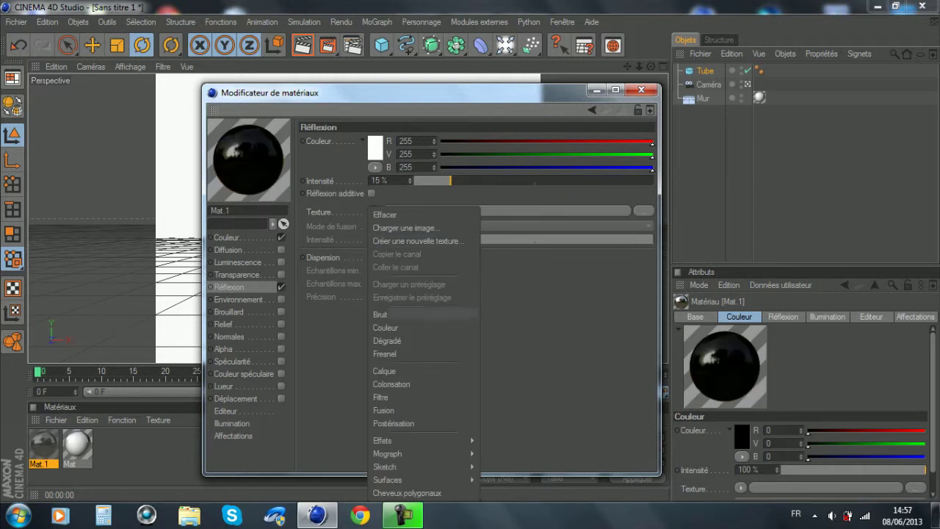
left_click(411, 353)
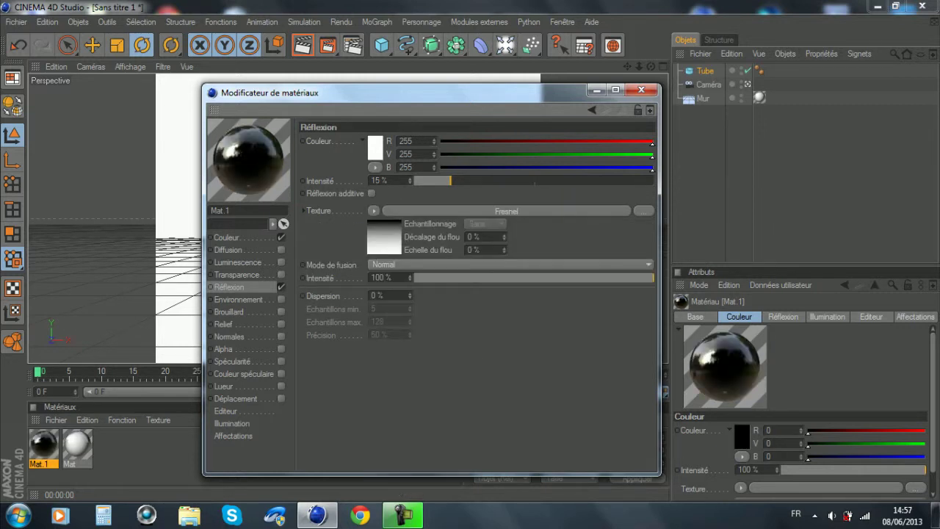
left_click(641, 90)
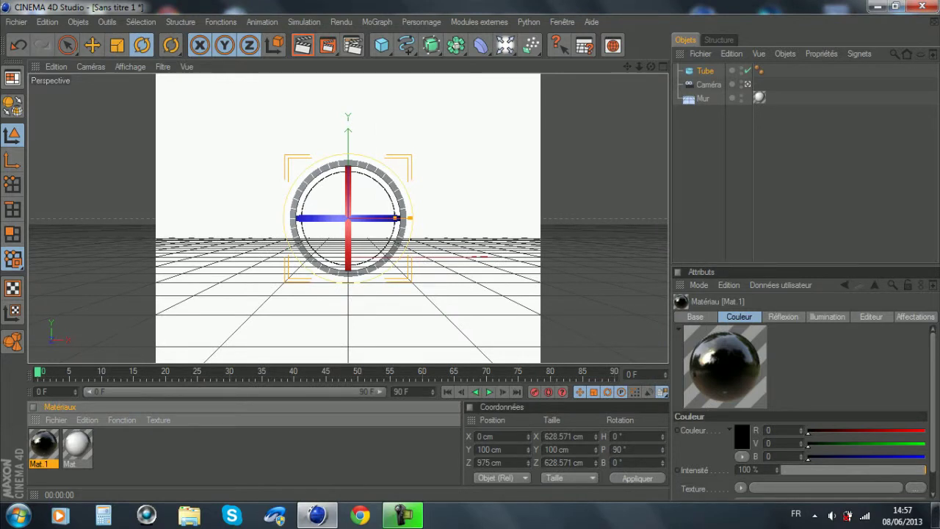
Apply the black Mat.1 material to the Tube object and render a preview of the view.
left_click_drag(44, 445, 705, 71)
left_click(303, 46)
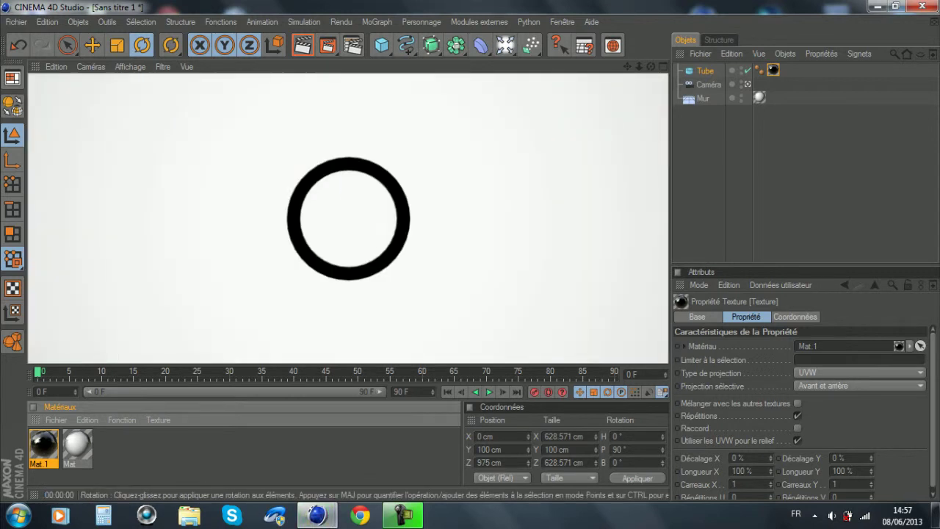
left_click(703, 99)
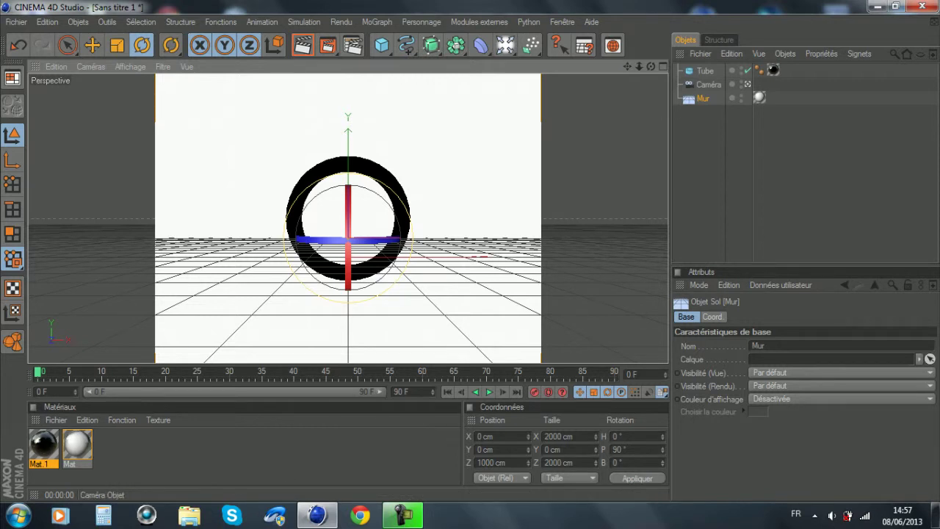
Leave the camera view and add a Plan primitive to the scene.
left_click(747, 84)
scroll(348, 218, "down", 6)
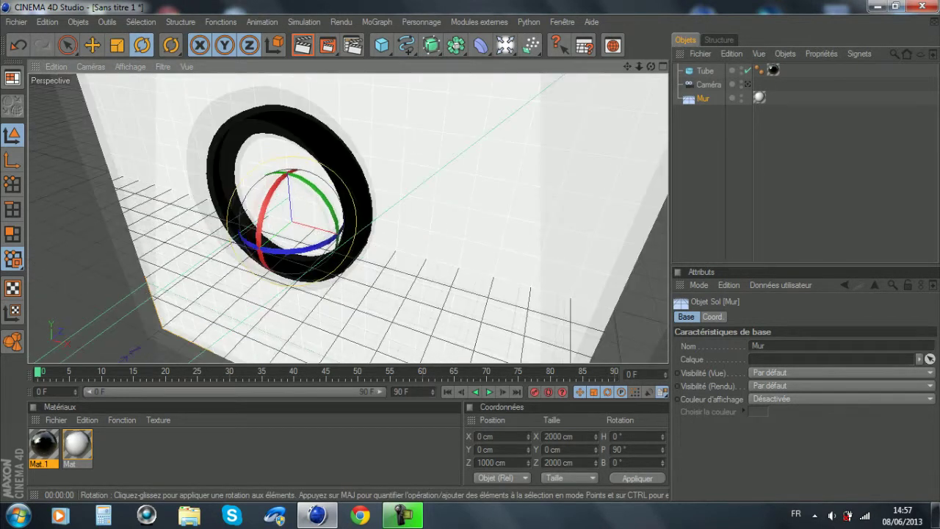
left_click_drag(348, 218, 380, 215, "alt")
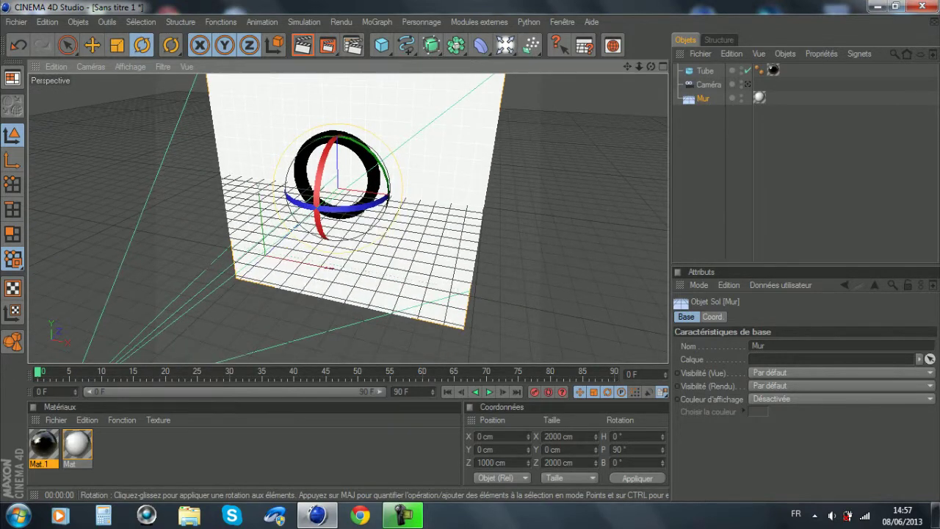
left_click(381, 45)
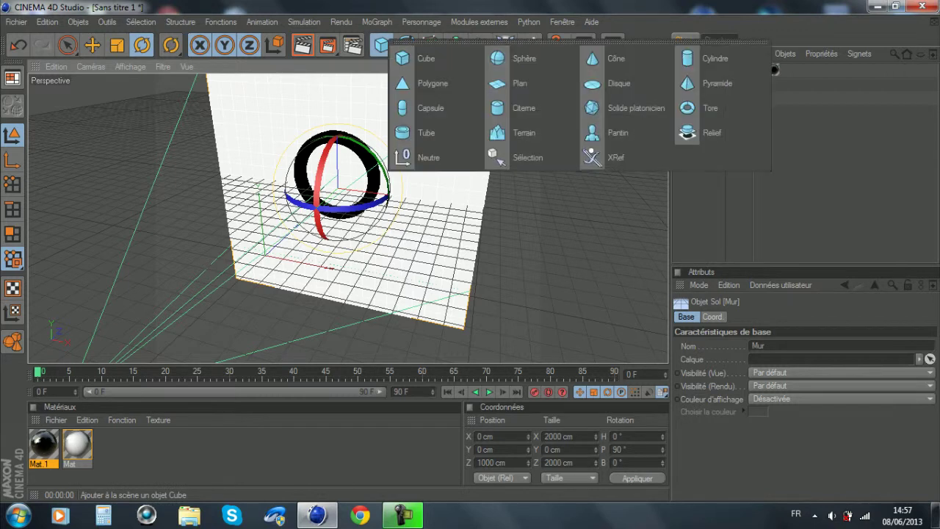
left_click(519, 83)
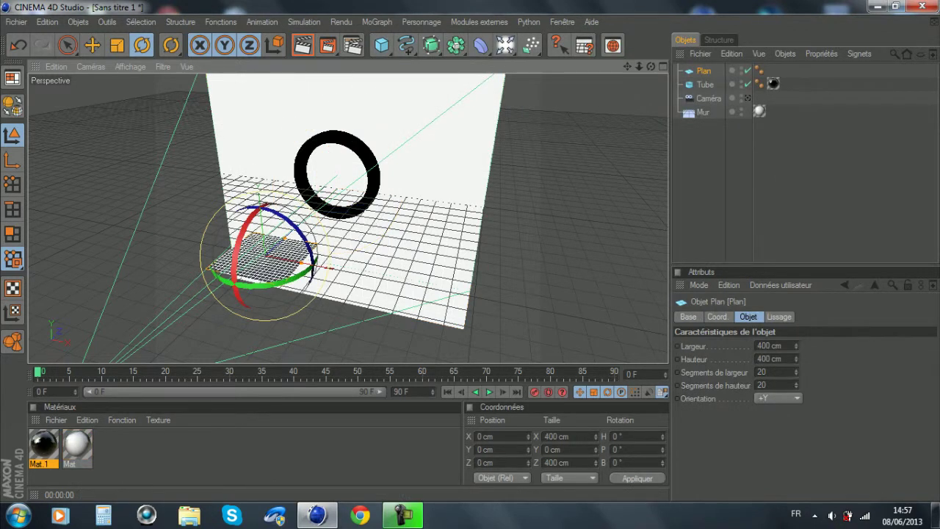
Set the plane's width segments and height segments to 1 each.
double_click(763, 372)
type("1")
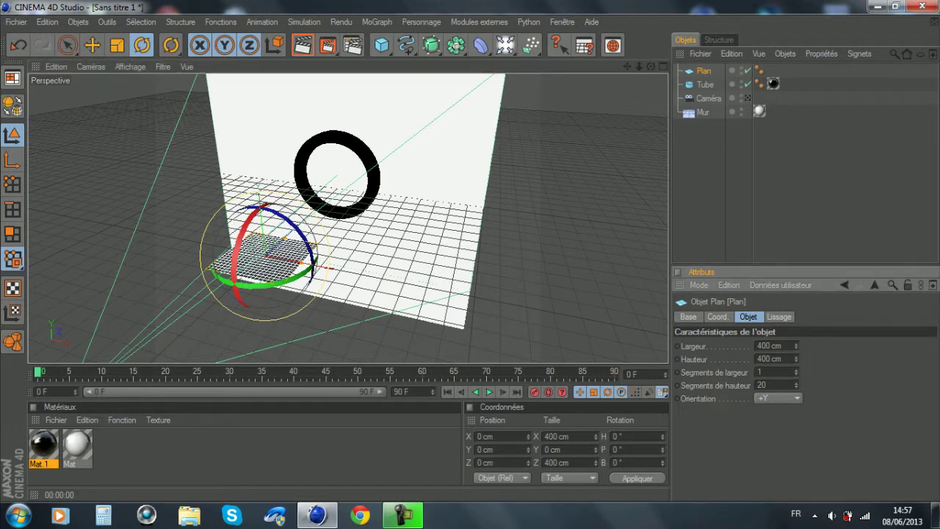
left_click(766, 386)
key("BackSpace")
key("BackSpace")
type("14")
key("Return")
double_click(762, 385)
type("1")
key("Return")
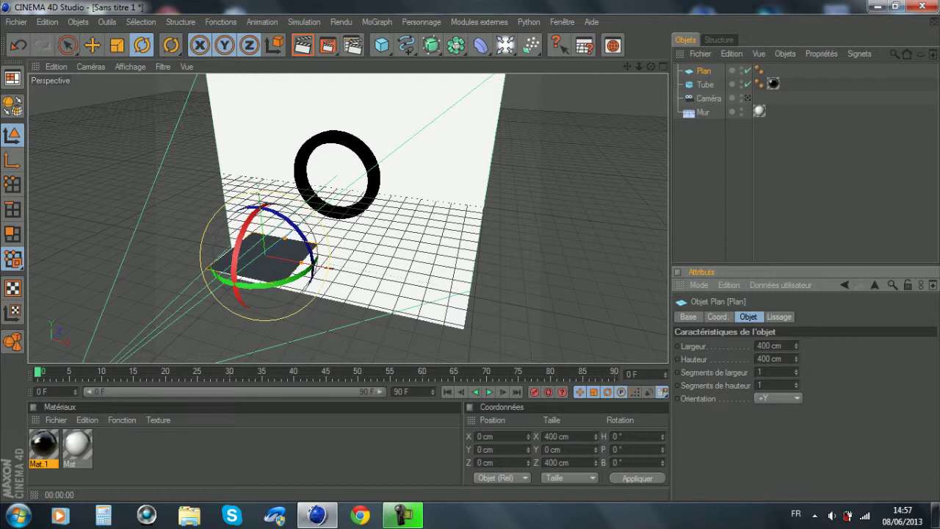
Add a MoGraph Cloneur and make the Plan object its child.
left_click(703, 72)
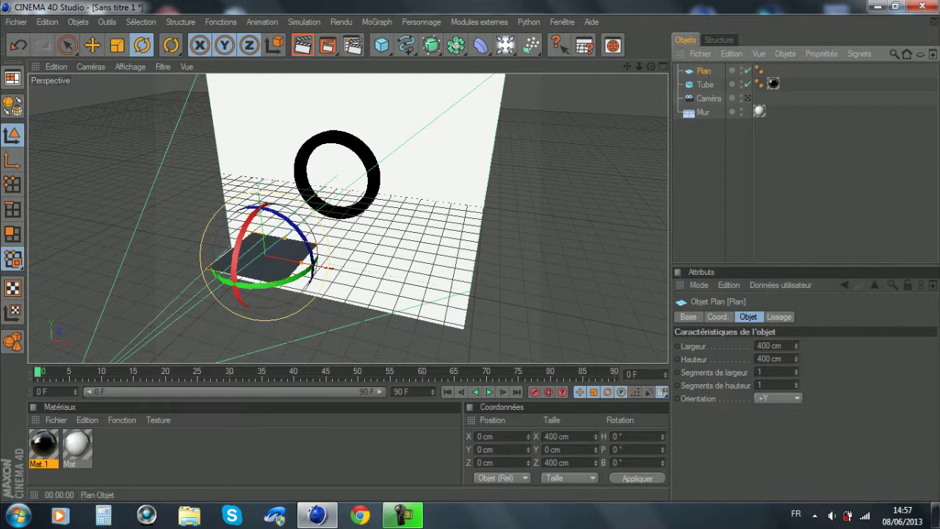
left_click(377, 22)
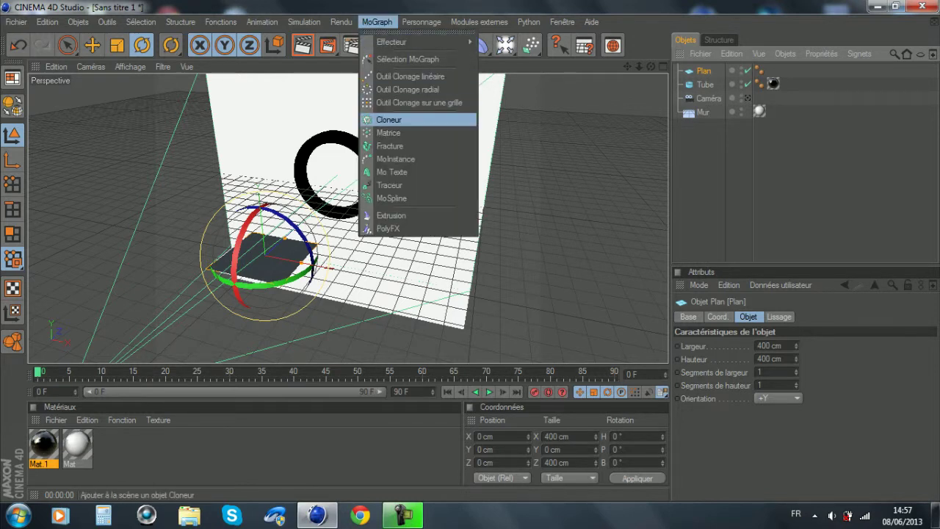
left_click(389, 120)
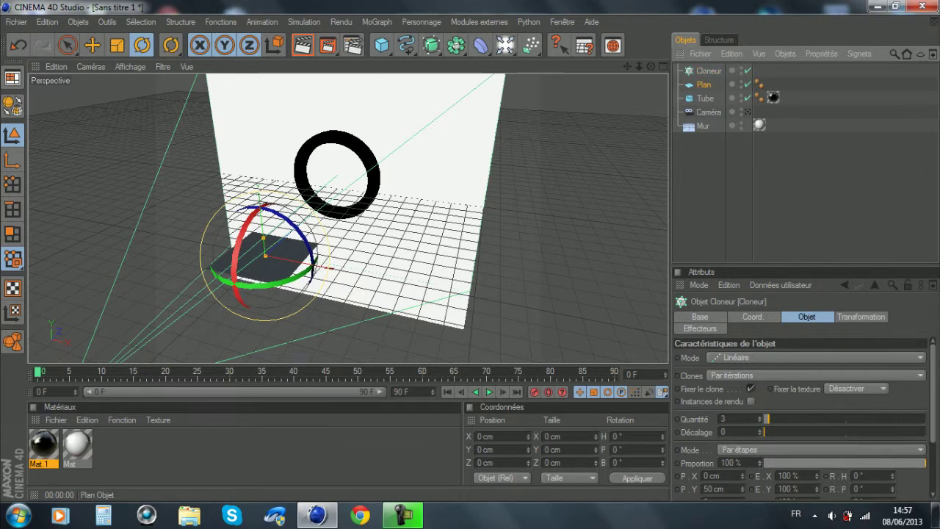
left_click_drag(703, 85, 709, 71)
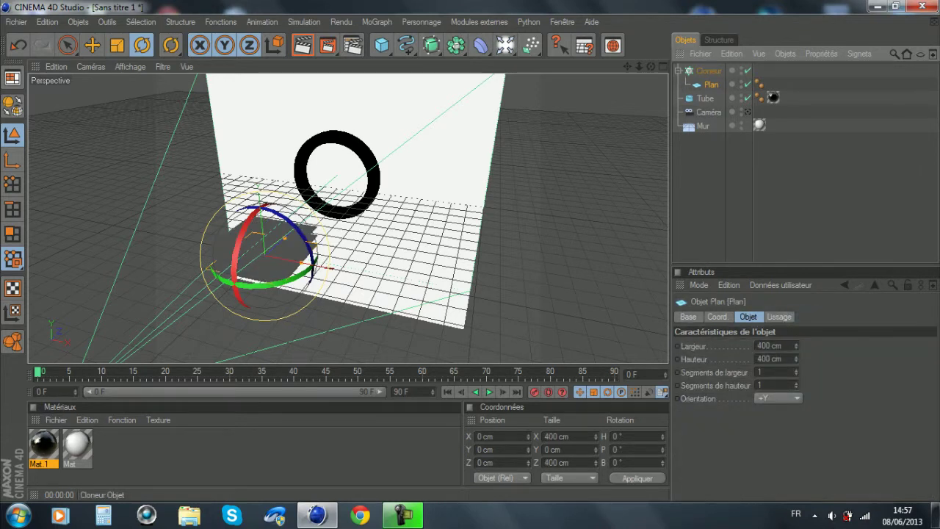
left_click_drag(349, 221, 268, 180, "alt")
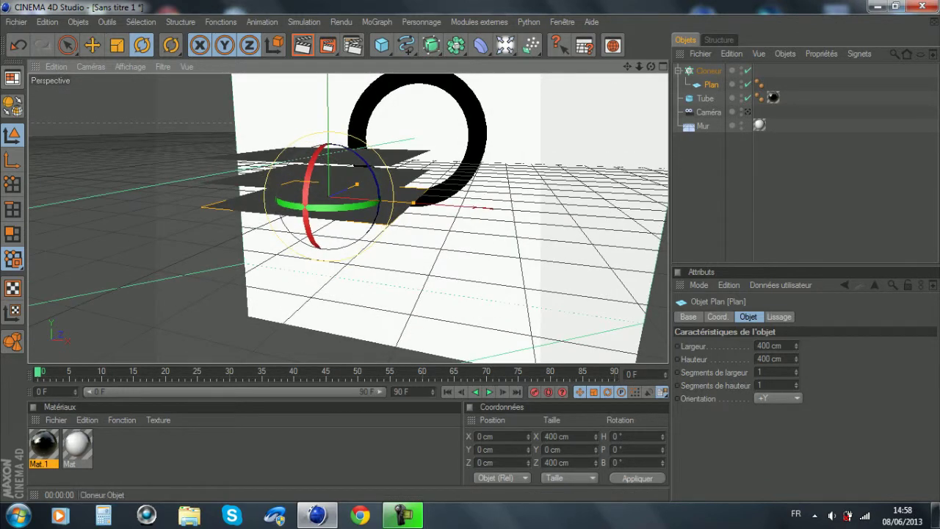
Switch the Cloneur's mode to Répartition sur une grille and set its vertical clone count to 1.
left_click(708, 71)
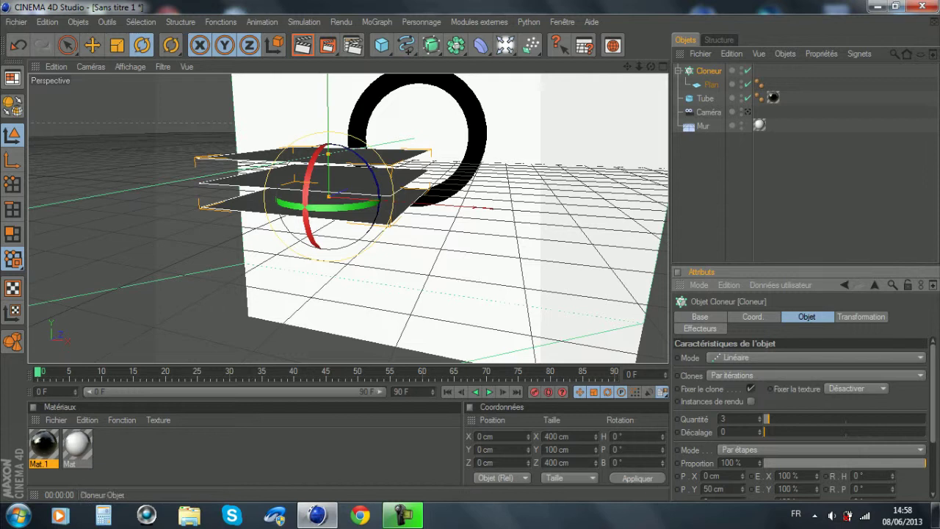
left_click(861, 316)
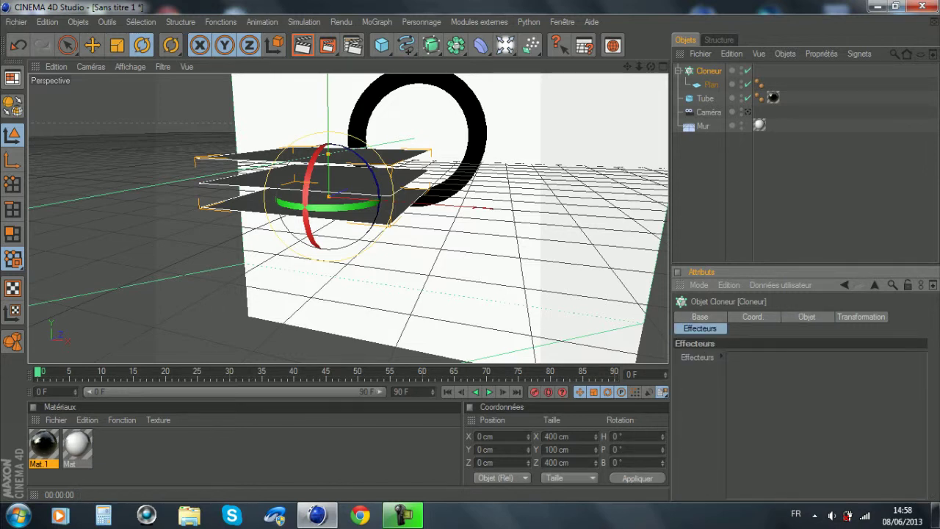
left_click(806, 317)
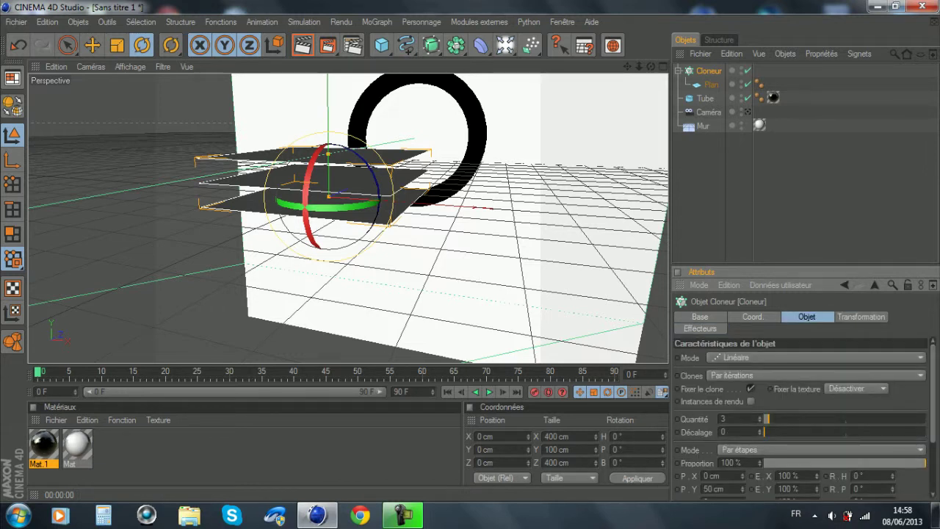
left_click(742, 357)
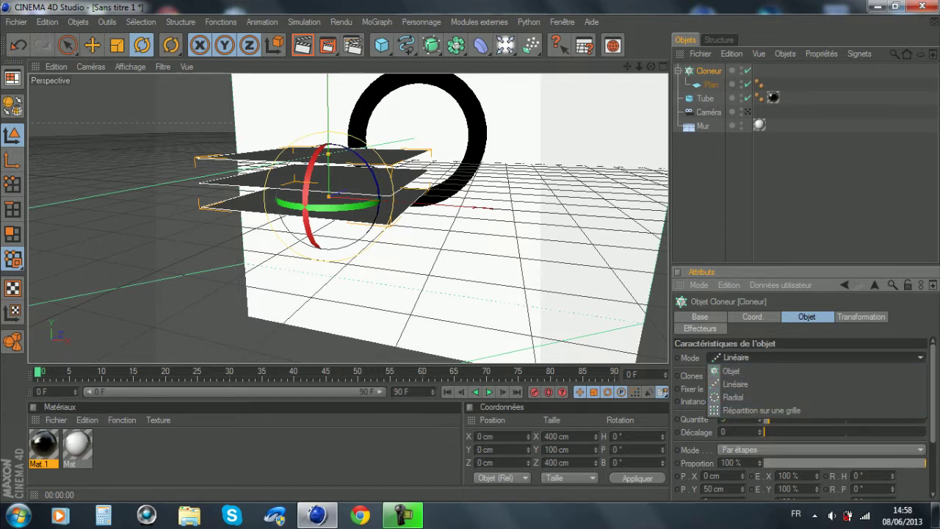
left_click(762, 410)
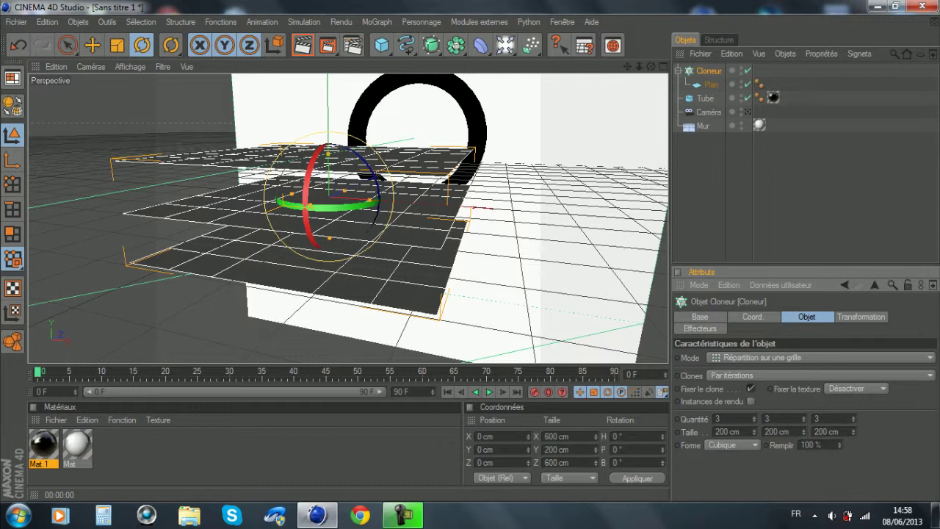
double_click(766, 419)
type("1")
key("Return")
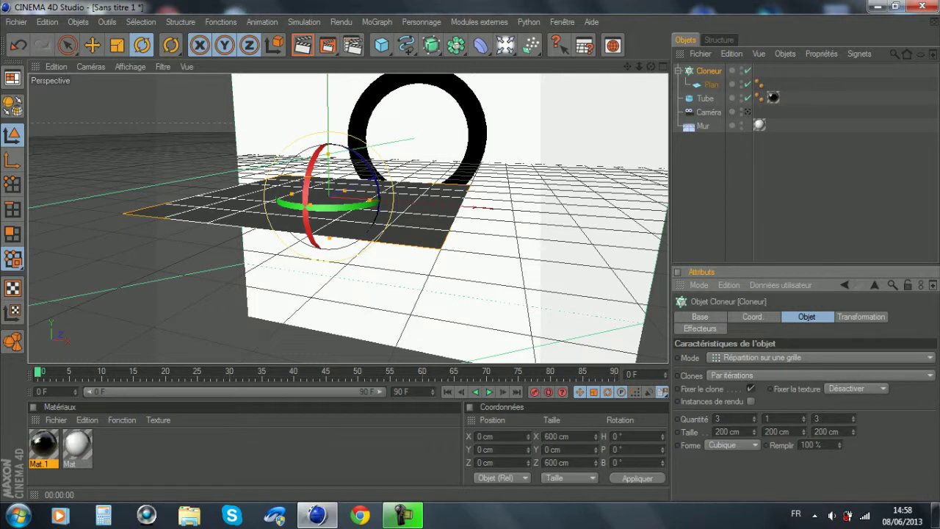
Increase the Cloneur grid's X size to 857 cm to spread the clones apart.
left_click_drag(754, 431, 755, 5)
left_click_drag(348, 176, 336, 272, "alt")
scroll(348, 218, "down", 6)
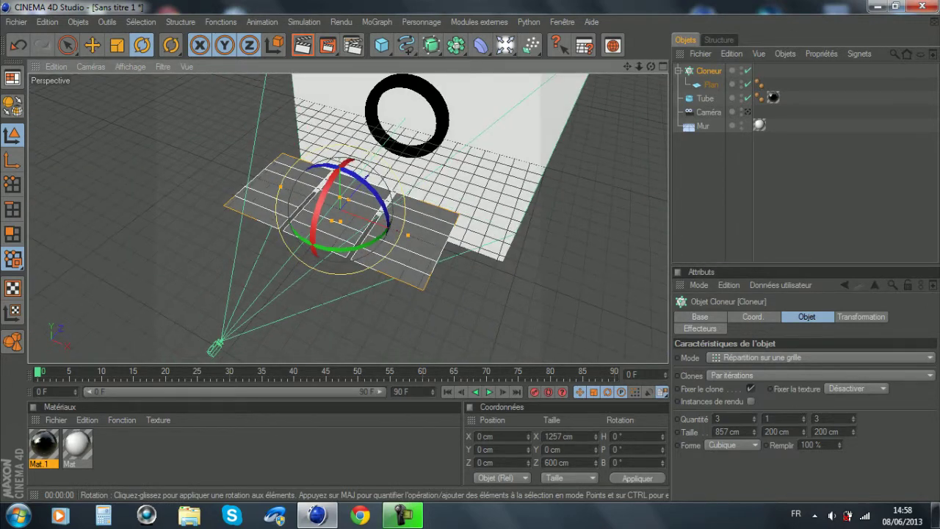
Set the Plan object's width and height to 300 cm each.
left_click(711, 85)
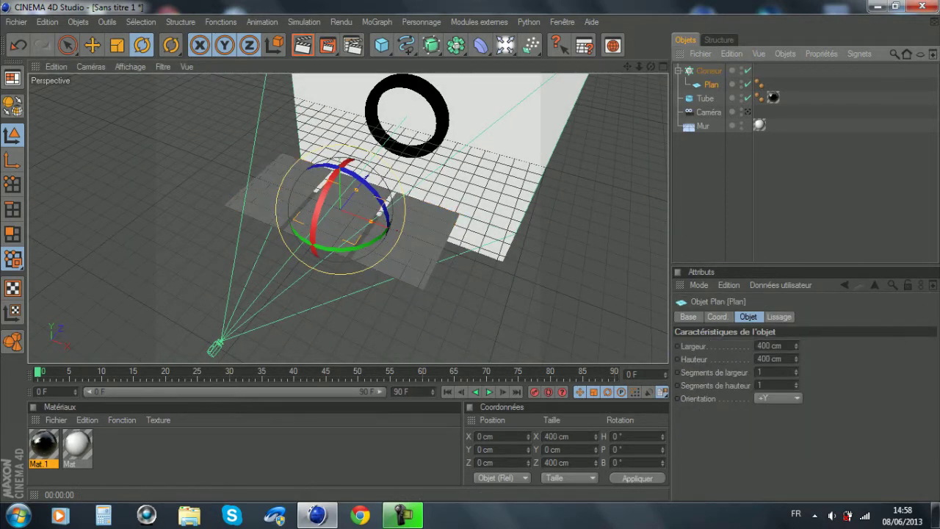
double_click(769, 346)
type("300")
key("Return")
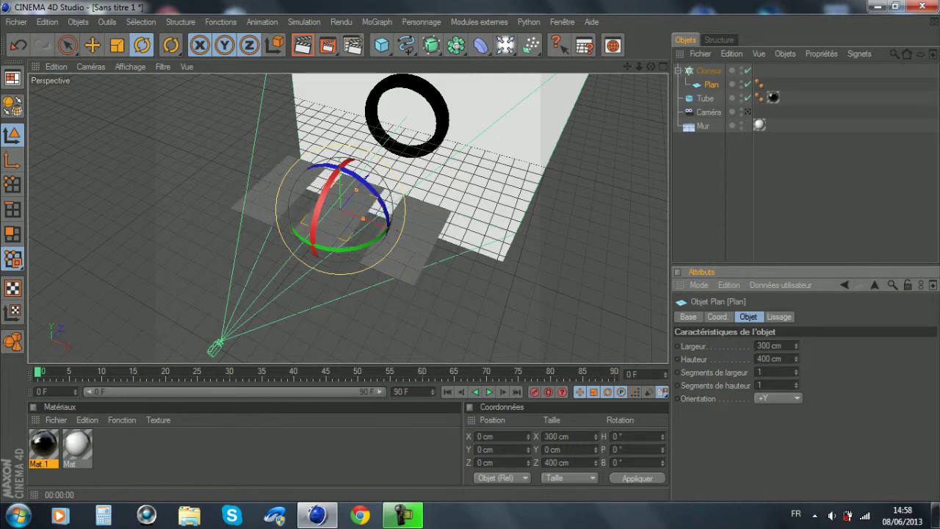
double_click(770, 359)
type("300")
key("Return")
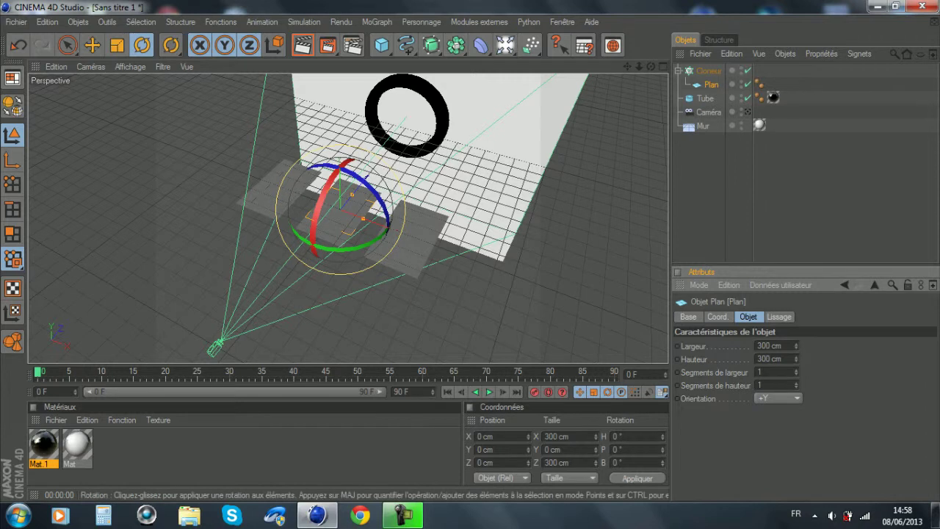
Set the Cloneur's grid size to 700 cm in both X and Z.
left_click(709, 71)
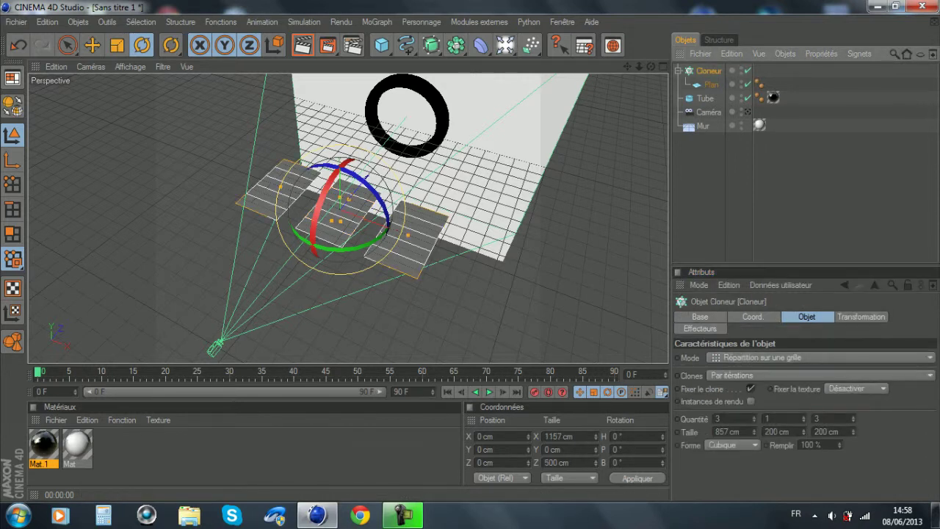
left_click_drag(753, 432, 753, 463)
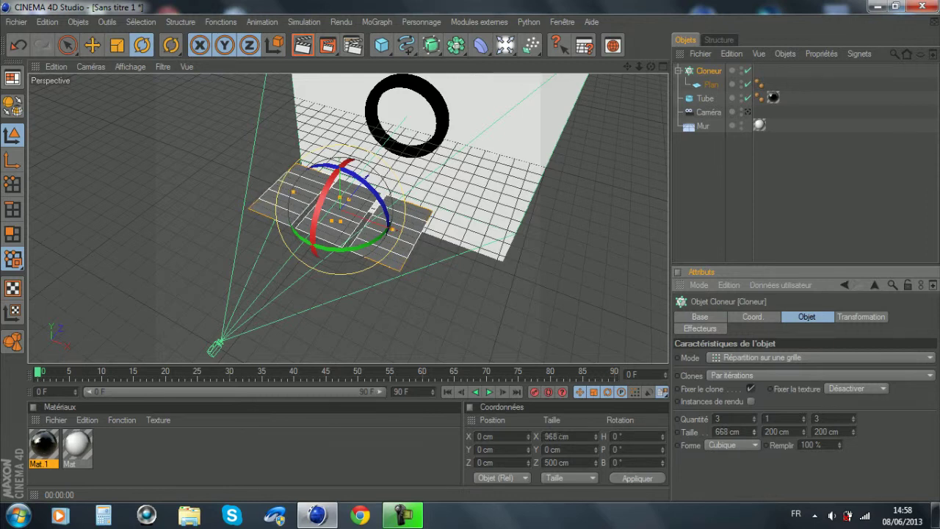
double_click(727, 432)
type("700")
key("Return")
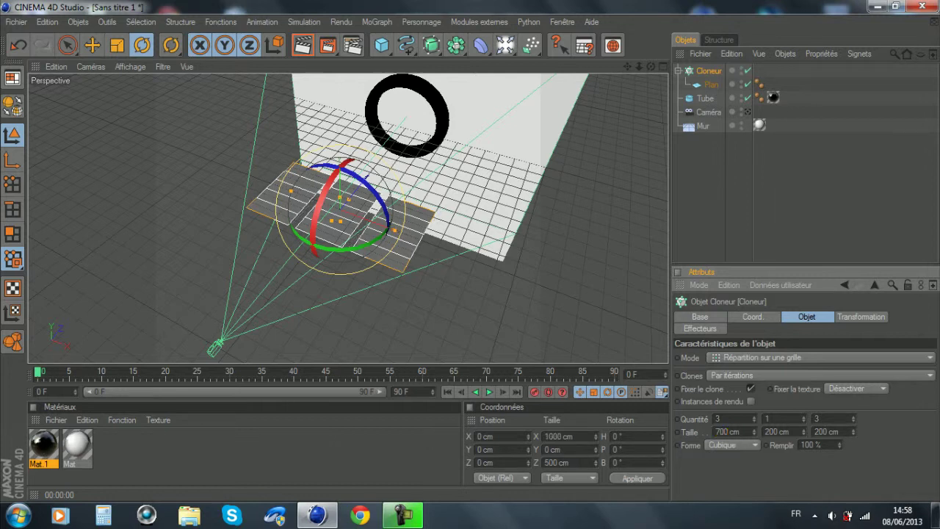
double_click(826, 432)
type("700")
key("Return")
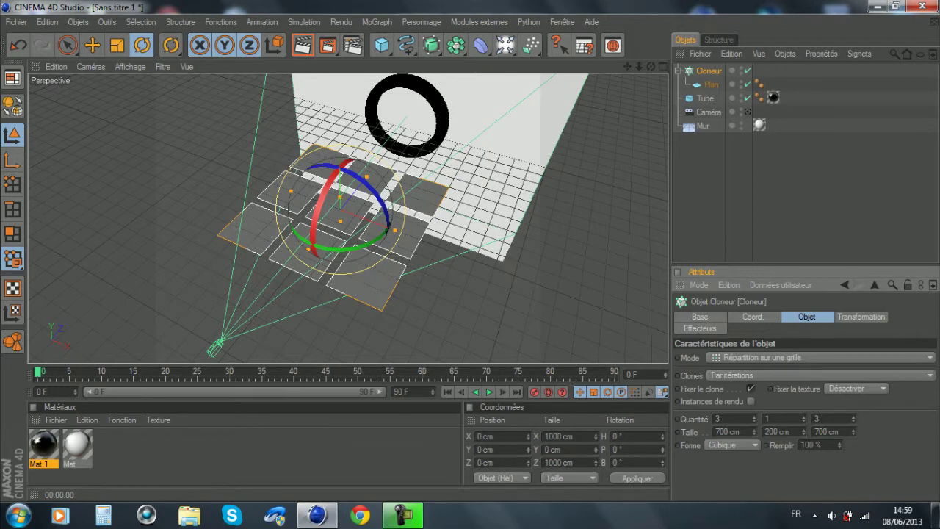
Raise the Cloneur above the ring to a Y position of 1000 cm.
mouse_move(382, 206)
left_mouse_down("alt")
mouse_move(367, 294)
mouse_move(441, 301)
mouse_move(459, 275)
mouse_move(359, 221)
mouse_move(441, 176)
mouse_move(573, 227)
mouse_move(536, 235)
mouse_move(456, 224)
mouse_move(422, 239)
mouse_move(320, 221)
mouse_move(279, 230)
mouse_move(297, 253)
mouse_move(307, 220)
left_mouse_up("alt")
middle_click_drag(307, 221, 284, 188, "alt")
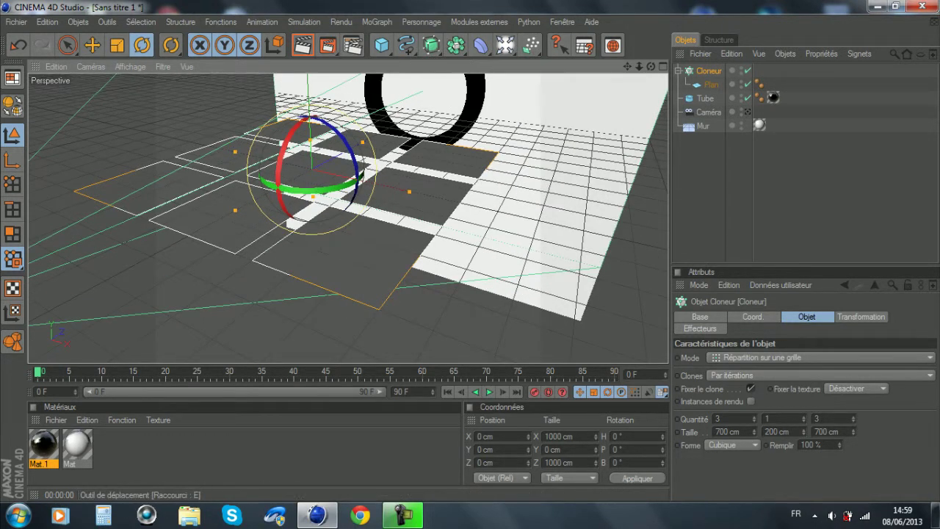
key("e")
middle_click_drag(284, 187, 289, 214, "alt")
scroll(289, 214, "down", 8)
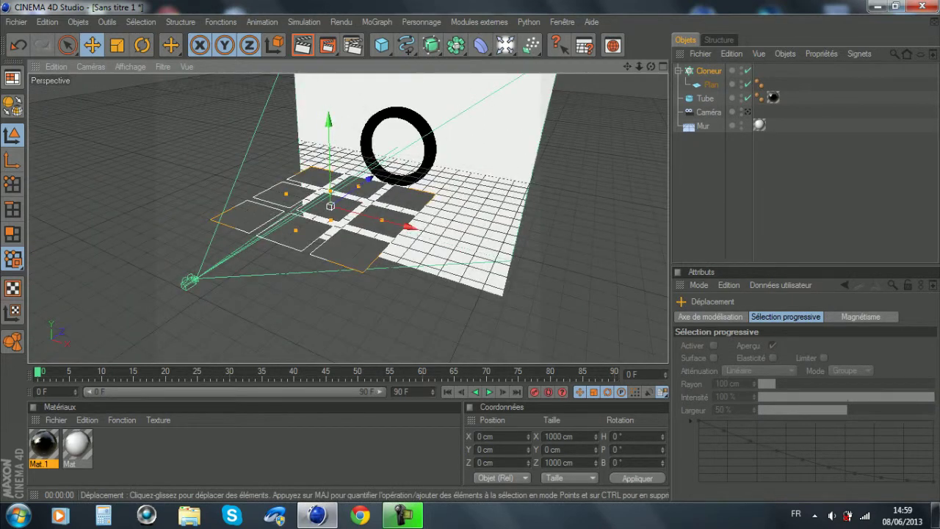
left_click_drag(333, 157, 334, 136)
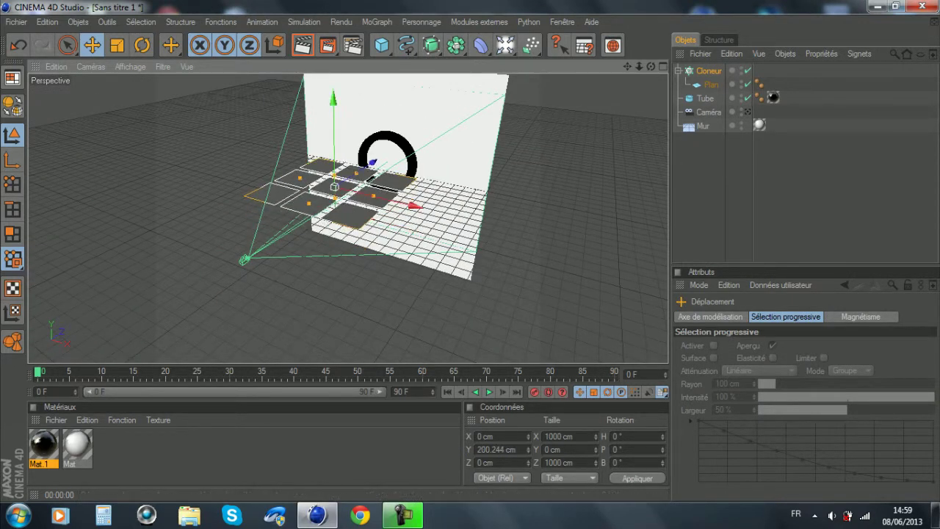
double_click(499, 449)
type("1000")
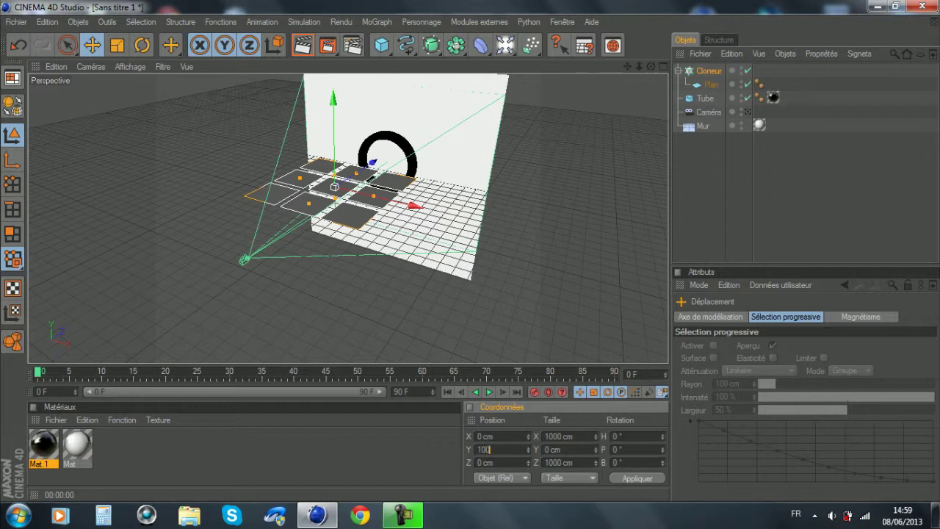
key("Return")
middle_click_drag(352, 176, 336, 285, "alt")
scroll(348, 218, "up", 4)
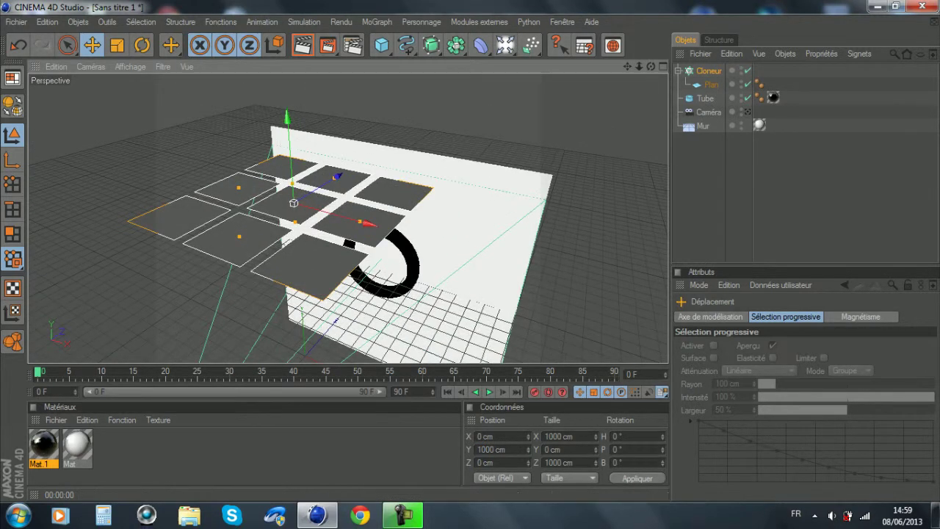
Create a new material with specularity turned off and a pure white colour (255, 255, 255).
double_click(184, 449)
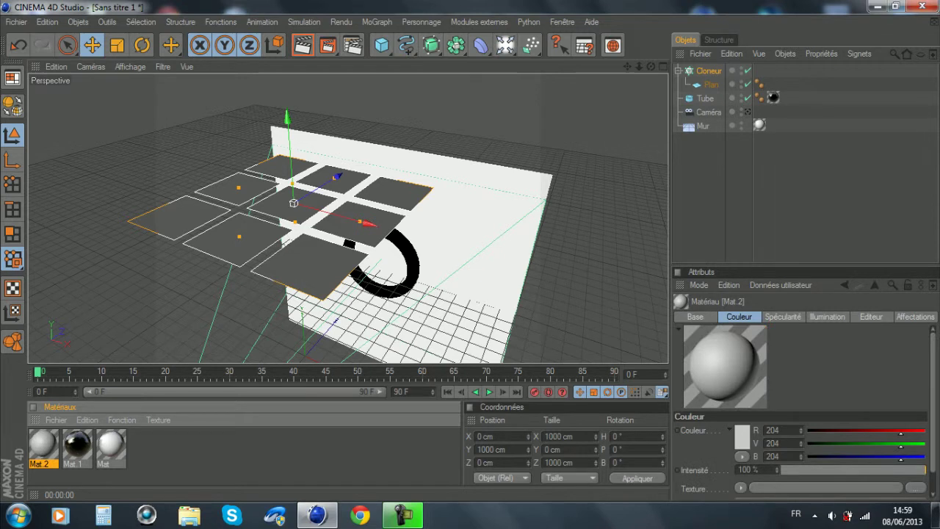
double_click(43, 445)
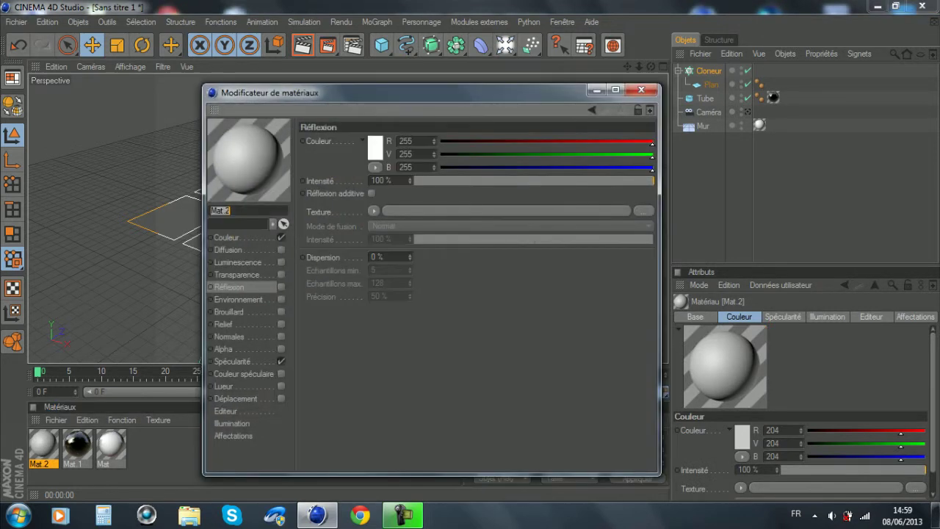
left_click(280, 361)
left_click(226, 237)
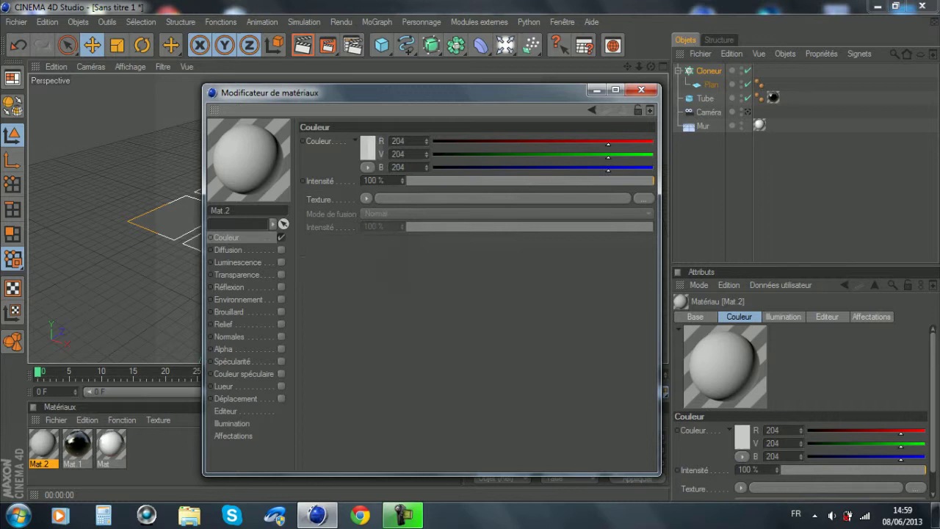
left_click(367, 147)
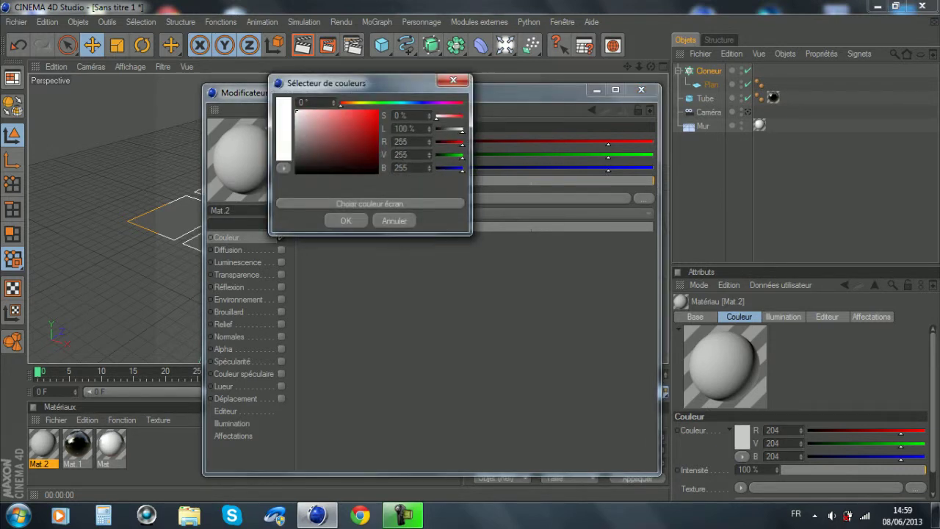
left_click(345, 220)
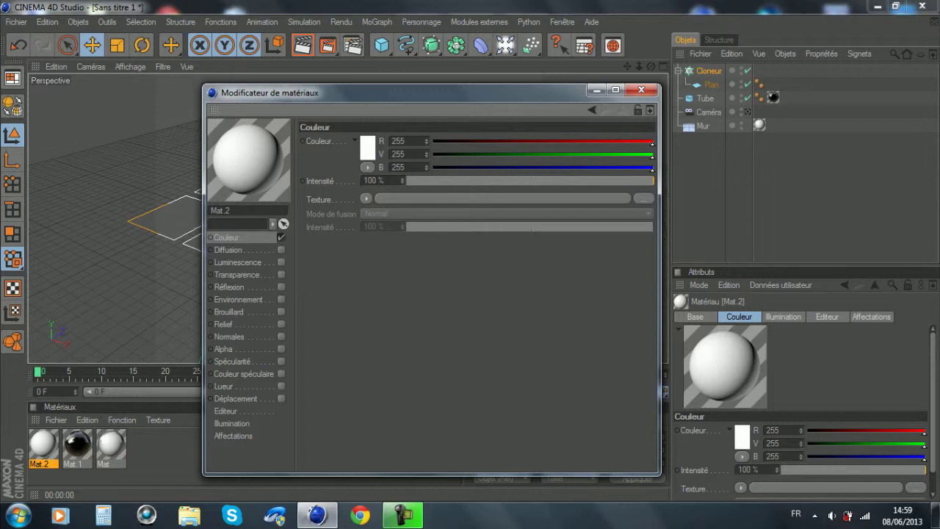
Enable luminescence on the new white material and set its intensity to 150 %.
left_click(281, 262)
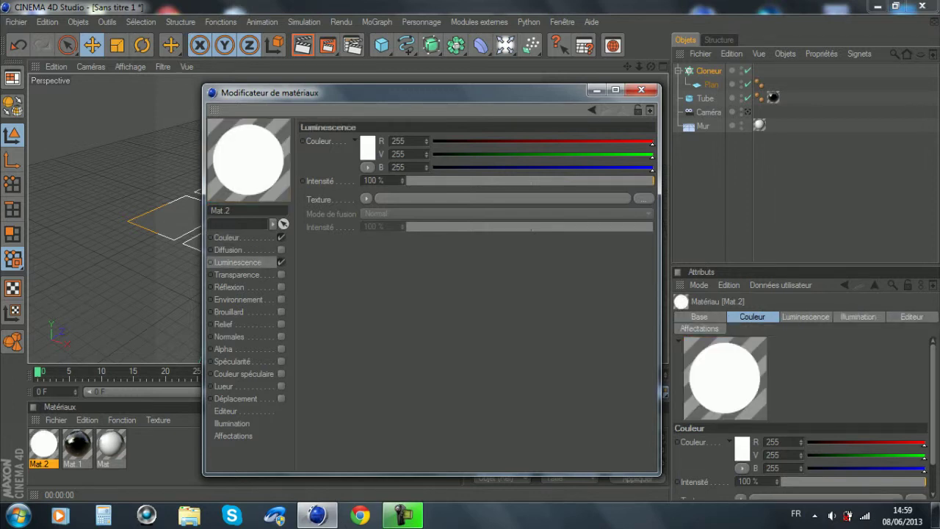
left_click_drag(535, 181, 653, 181)
double_click(374, 181)
type("150")
key("Return")
left_click(641, 89)
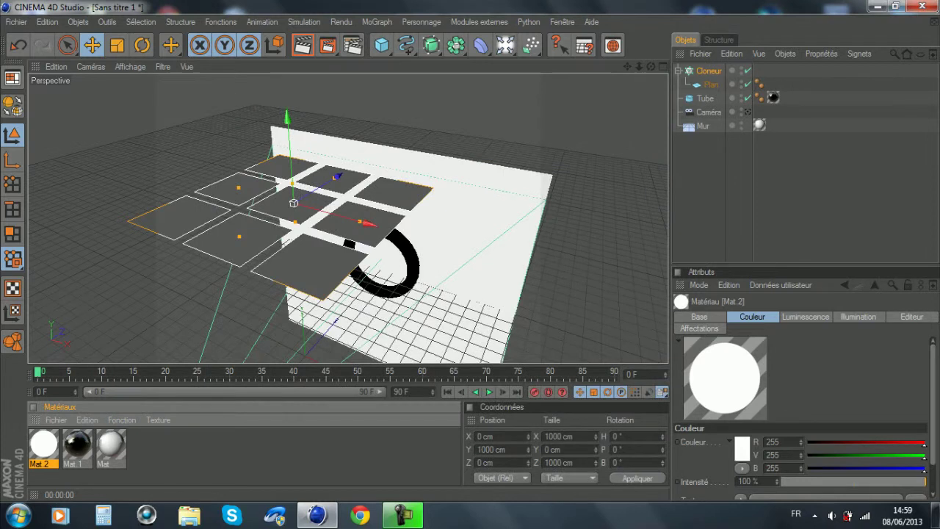
Apply the luminous Mat.2 material to the Cloneur and duplicate the Cloneur with its plane.
left_click_drag(44, 444, 708, 71)
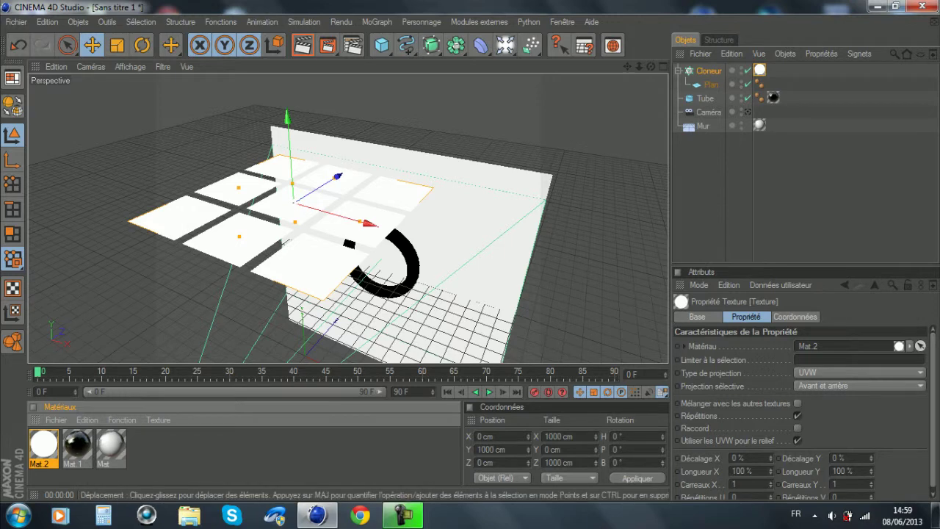
mouse_move(348, 218)
left_mouse_down("alt")
mouse_move(455, 239)
mouse_move(473, 183)
mouse_move(459, 143)
mouse_move(433, 124)
mouse_move(393, 173)
mouse_move(379, 248)
mouse_move(382, 220)
left_mouse_up("alt")
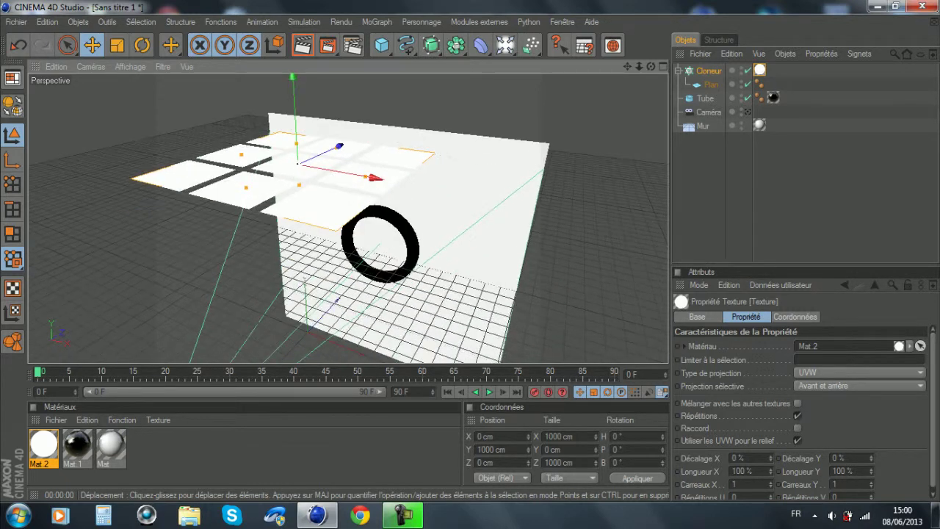
left_click(709, 71)
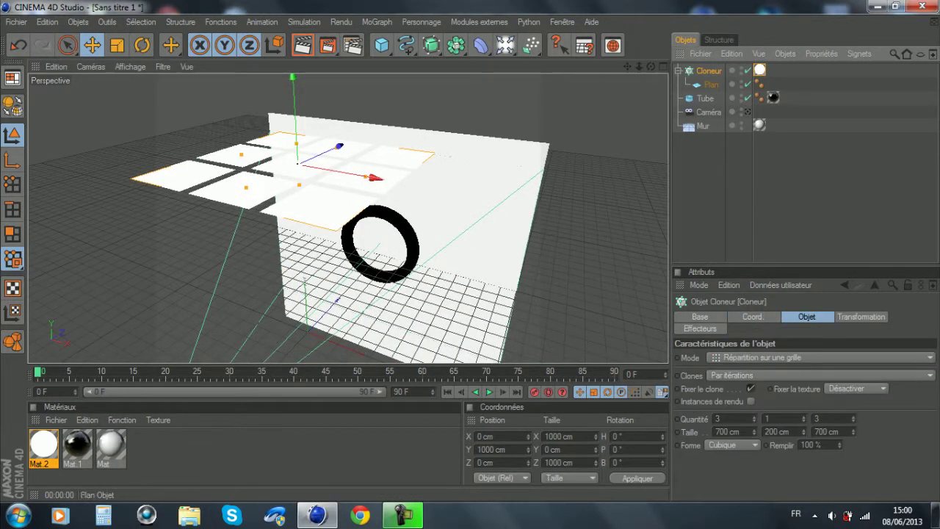
key("ctrl+c")
key("ctrl+v")
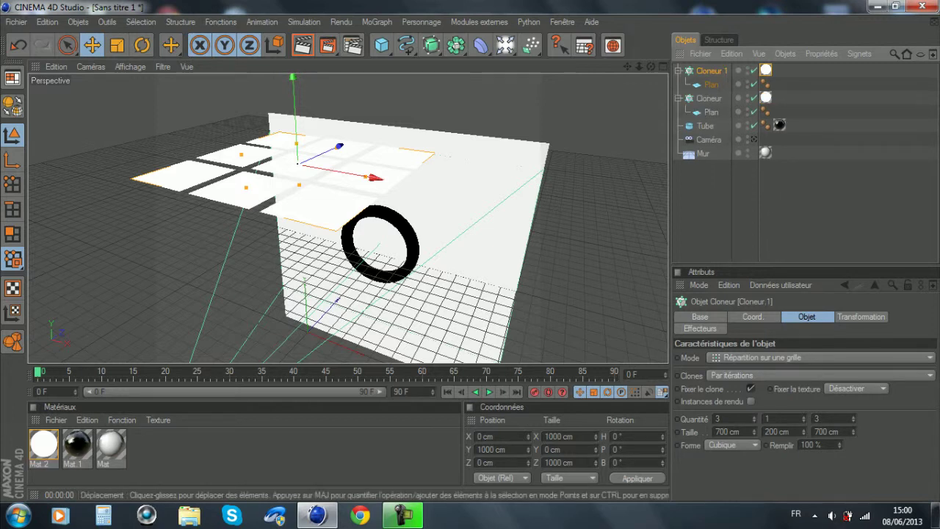
Rotate the duplicated cloner upright with a B rotation of 90°.
left_click(141, 46)
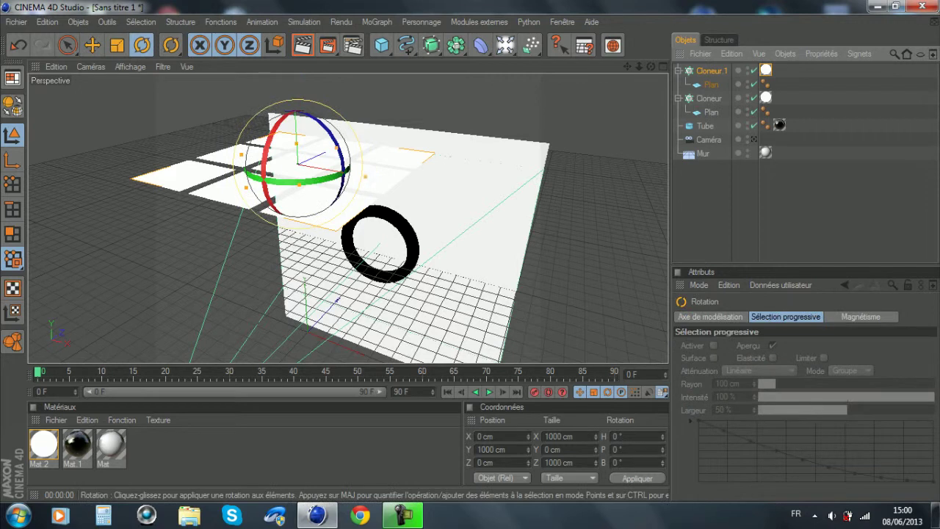
left_click_drag(329, 131, 344, 171)
left_click_drag(642, 463, 610, 463)
type("90")
key("Return")
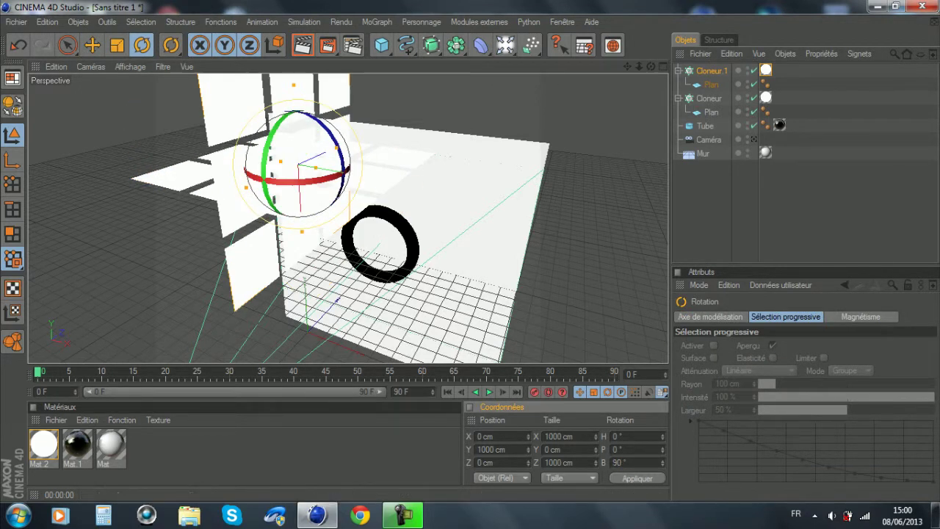
Move the rotated cloner sideways to an X position of 1000 cm.
left_click(92, 45)
left_click_drag(376, 178, 534, 206)
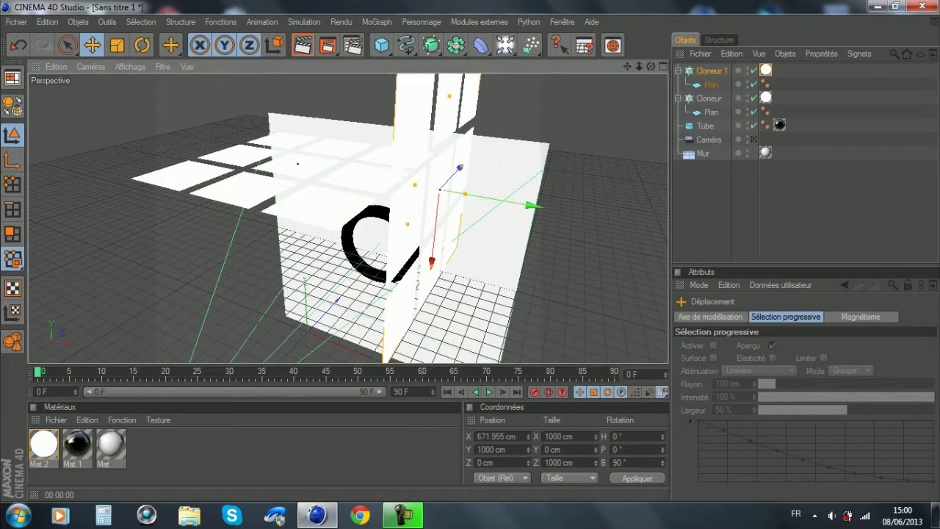
left_click_drag(518, 437, 478, 437)
type("1000")
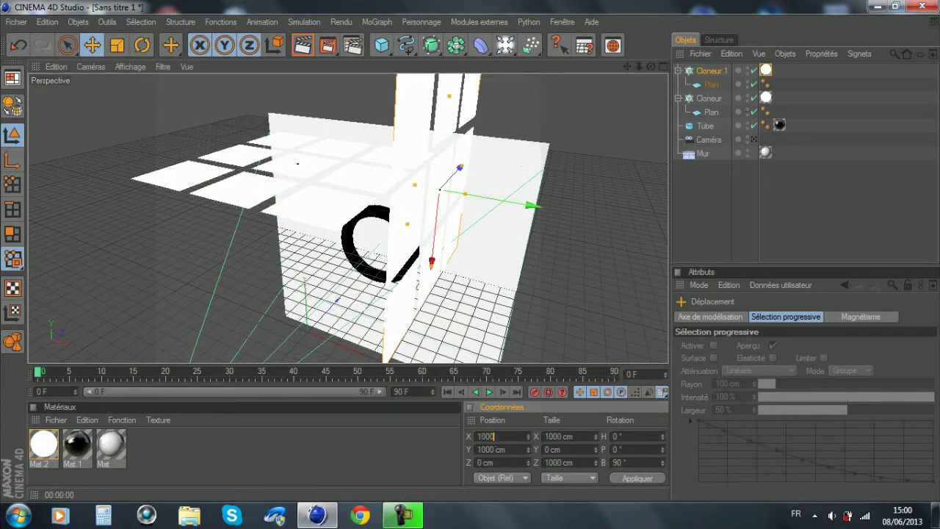
key("Return")
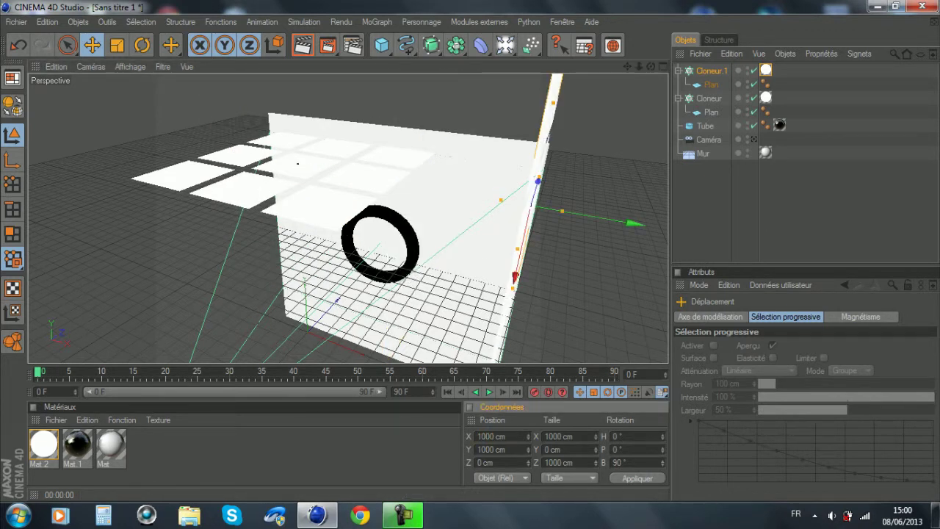
Try Y positions of 500 cm, 250 cm and 400 cm for the upright duplicated cloner.
left_click_drag(506, 450, 478, 449)
type("500")
key("Return")
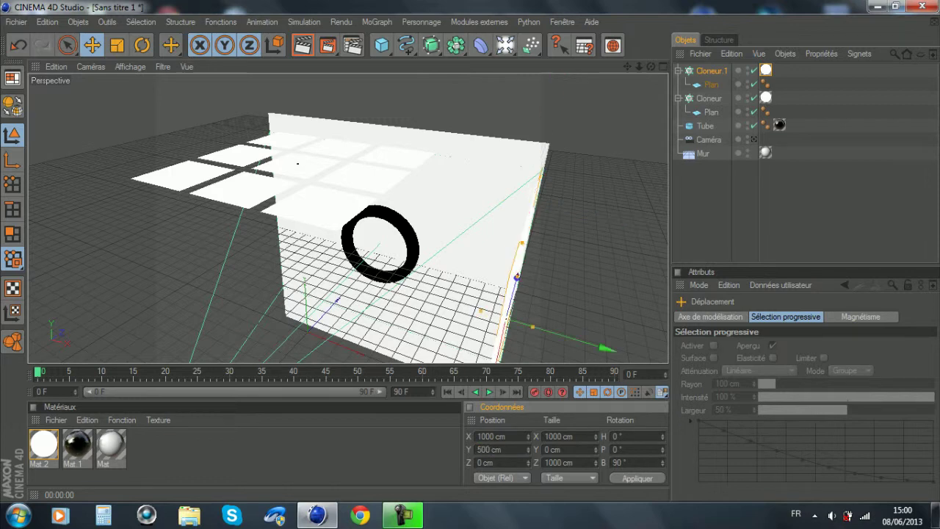
left_click_drag(485, 283, 488, 213, "alt")
left_click_drag(505, 450, 477, 449)
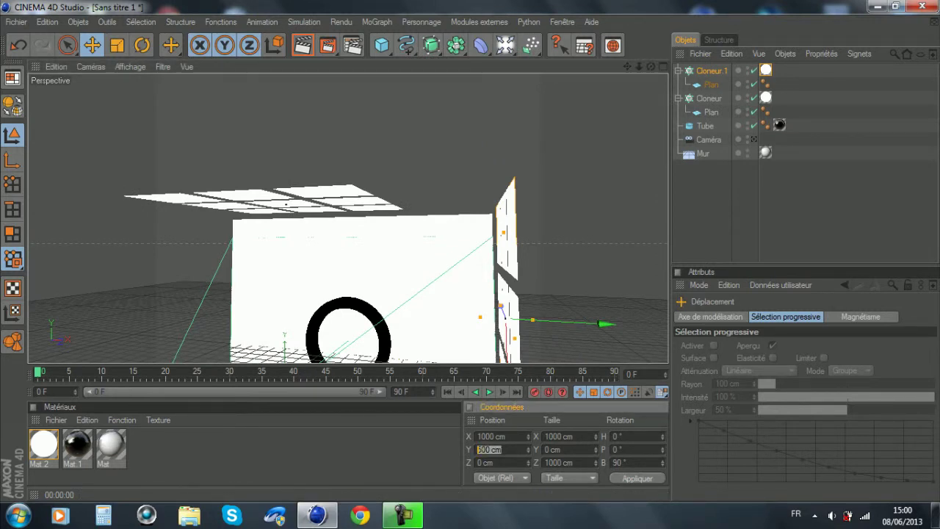
type("250")
key("Return")
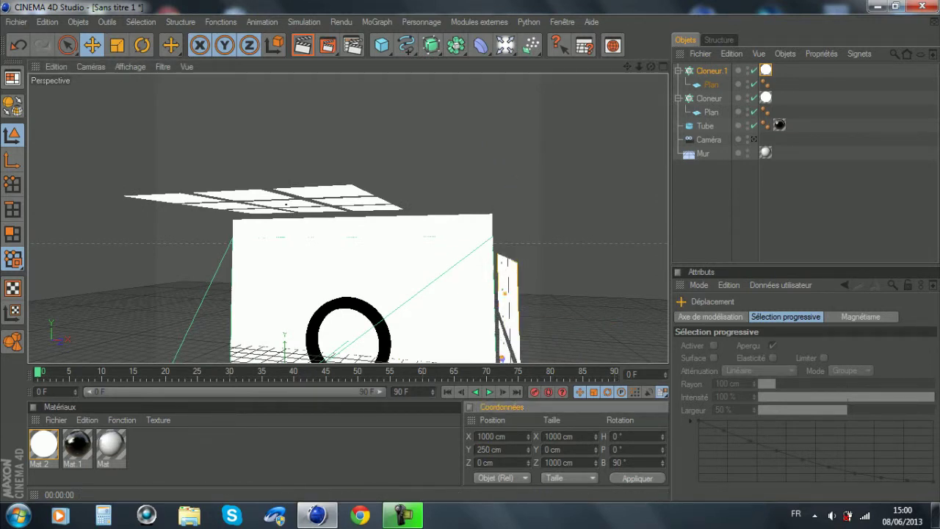
left_click_drag(341, 250, 407, 213, "alt")
left_click_drag(502, 449, 476, 450)
type("400")
key("Return")
middle_click_drag(352, 213, 352, 290, "alt")
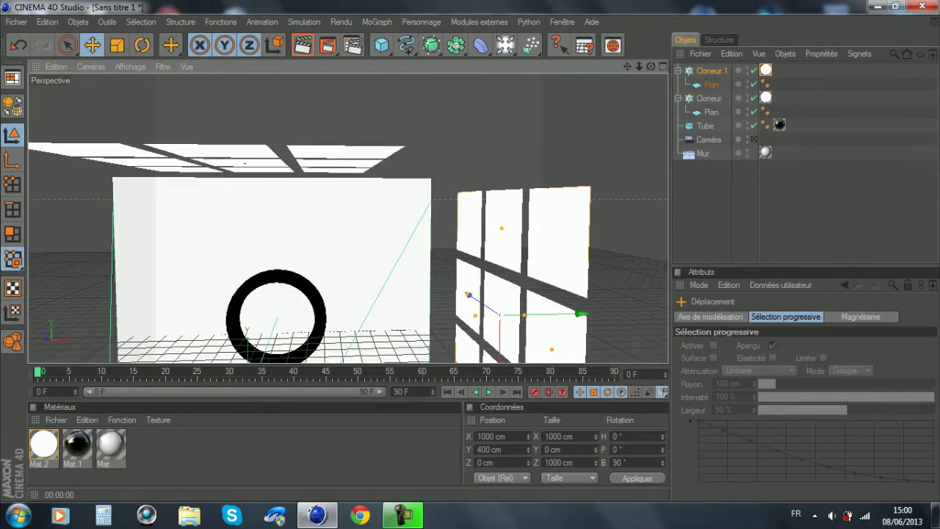
Set the upright cloner's Y position to 500 cm.
left_click_drag(503, 450, 477, 450)
type("500")
key("Return")
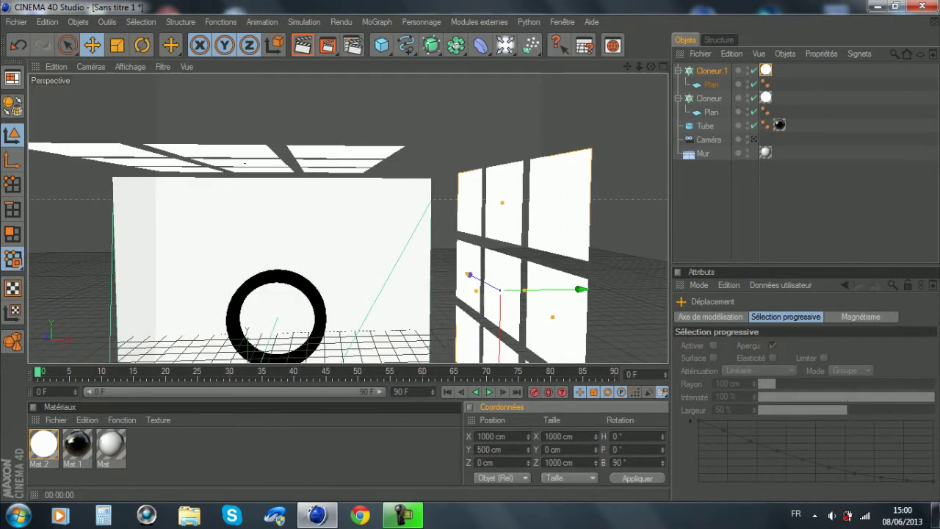
middle_click_drag(411, 243, 439, 233, "alt")
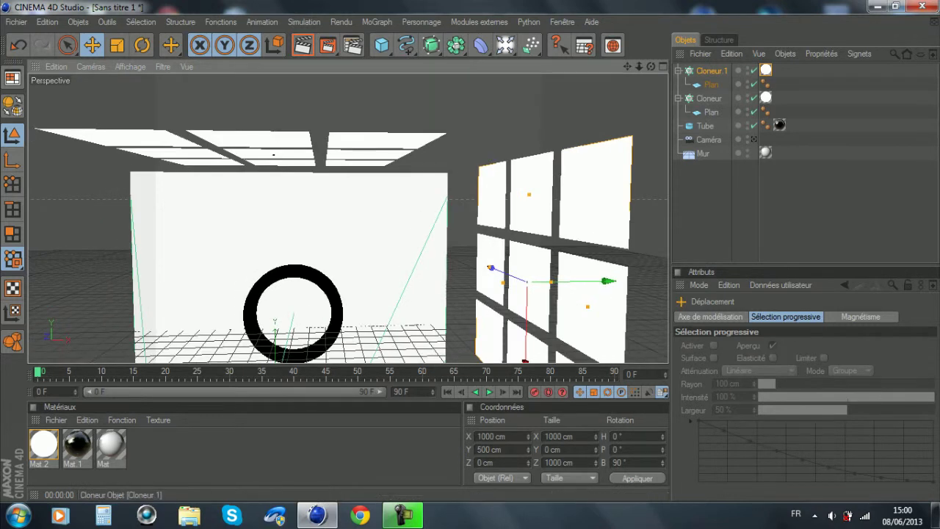
Duplicate the upright cloner and place the copy on the opposite side of the ring at an X position of -1000 cm.
left_click(711, 71)
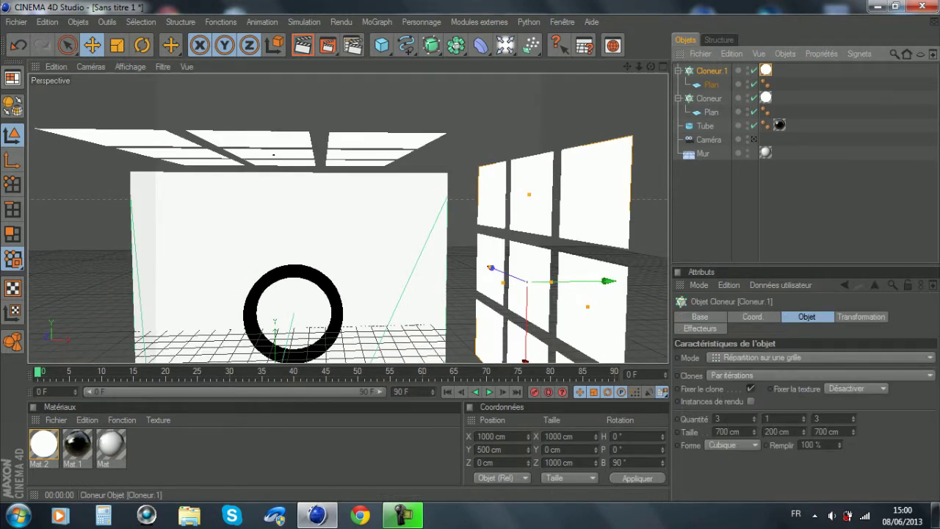
key("ctrl+c")
key("ctrl+v")
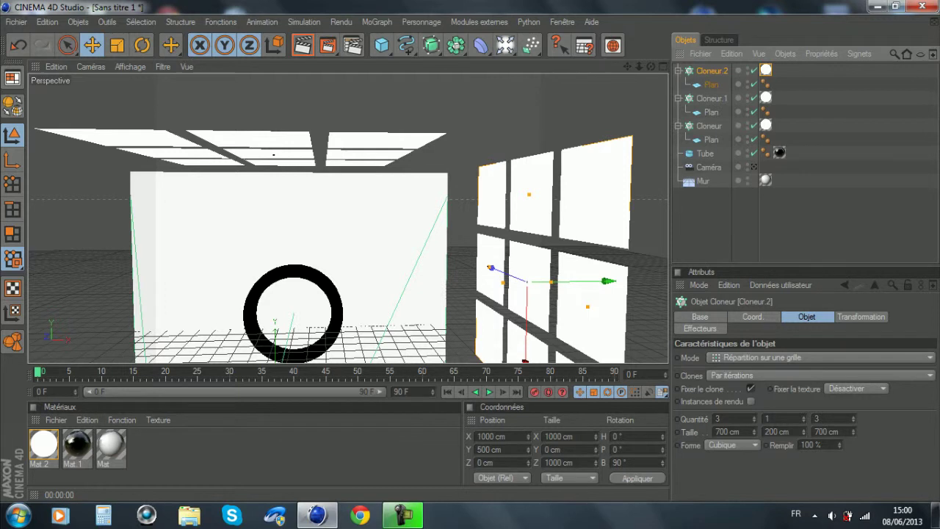
left_click(478, 436)
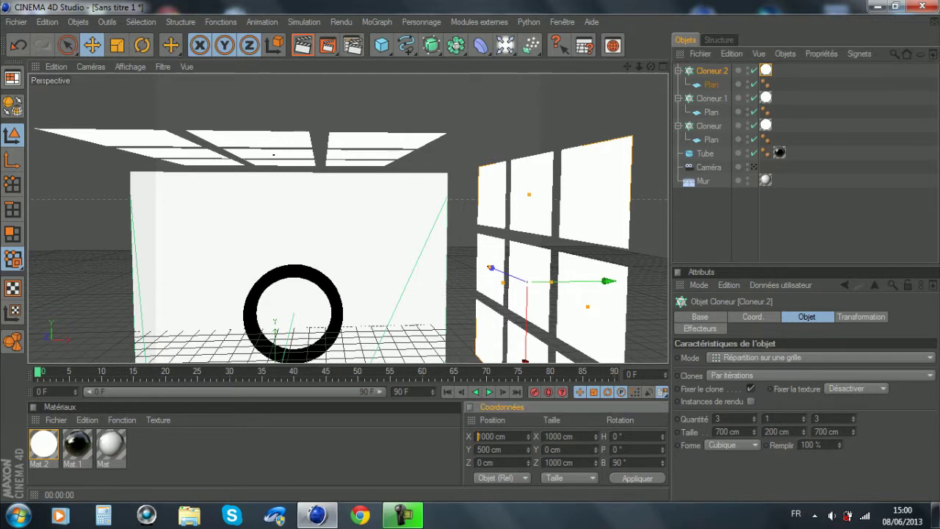
type("-")
key("Return")
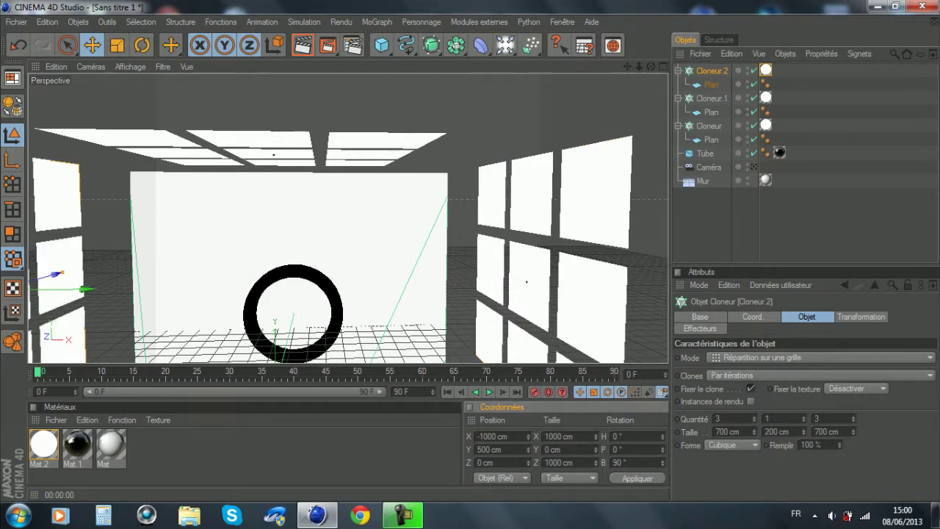
Inspect the arrangement of light panels around the ring, then look through the scene camera and render a preview.
left_click_drag(348, 219, 330, 215, "alt")
middle_click_drag(331, 215, 393, 176, "alt")
mouse_move(394, 176)
right_mouse_down("alt")
mouse_move(269, 176)
mouse_move(411, 176)
right_mouse_up("alt")
middle_click_drag(411, 176, 407, 150, "alt")
right_click_drag(407, 150, 339, 149, "alt")
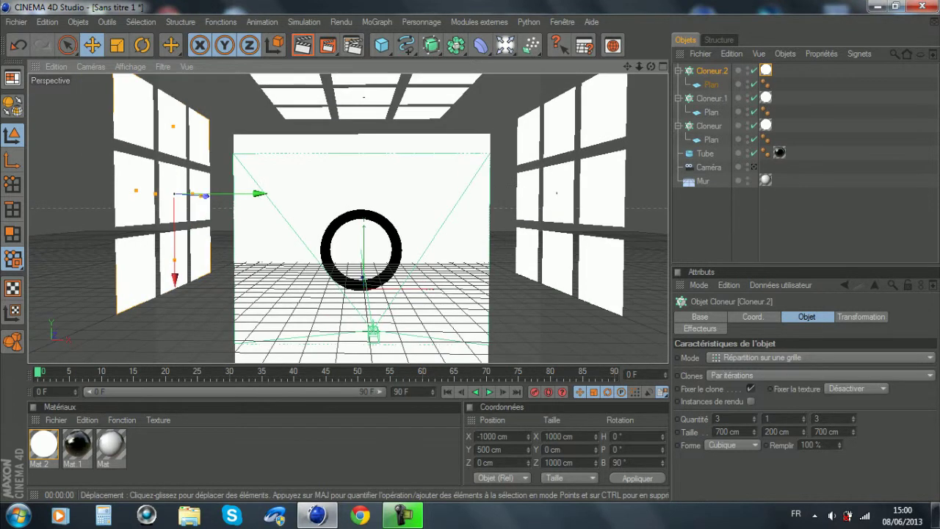
left_click(753, 167)
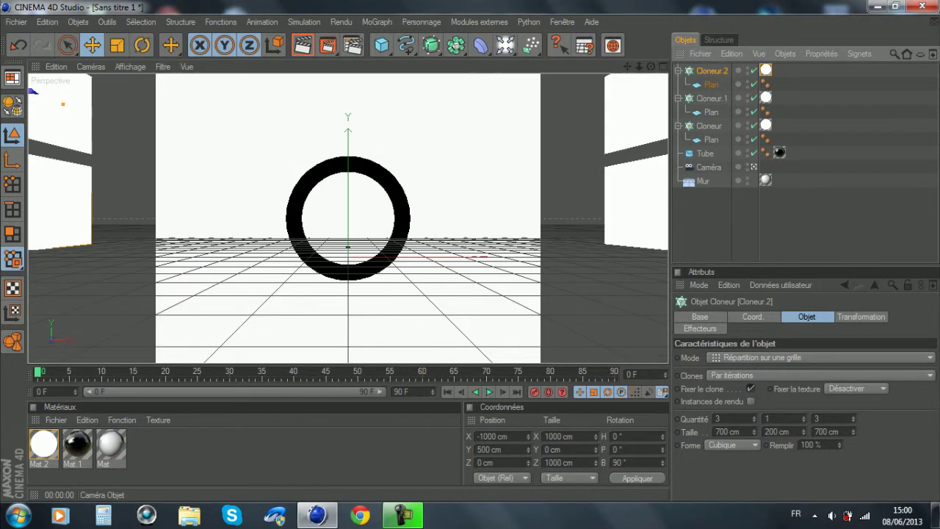
left_click(302, 45)
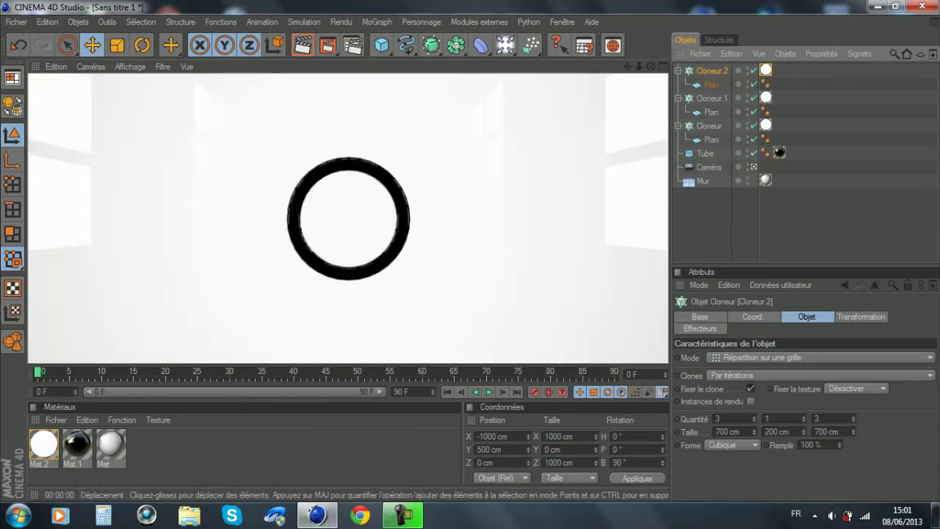
Set the animation's end frame to 200 and extend the timeline range to the full 200 frames.
left_click(703, 181)
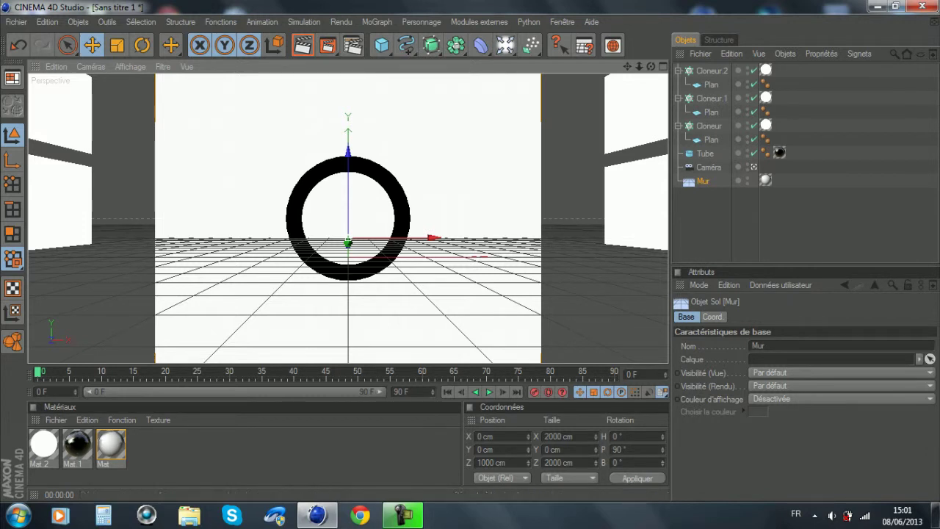
type("200")
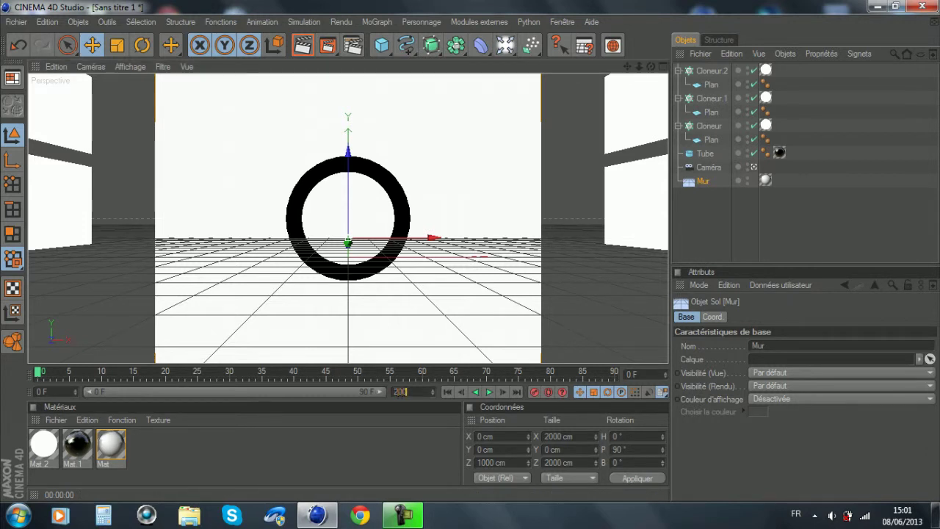
key("Return")
left_click_drag(224, 391, 371, 391)
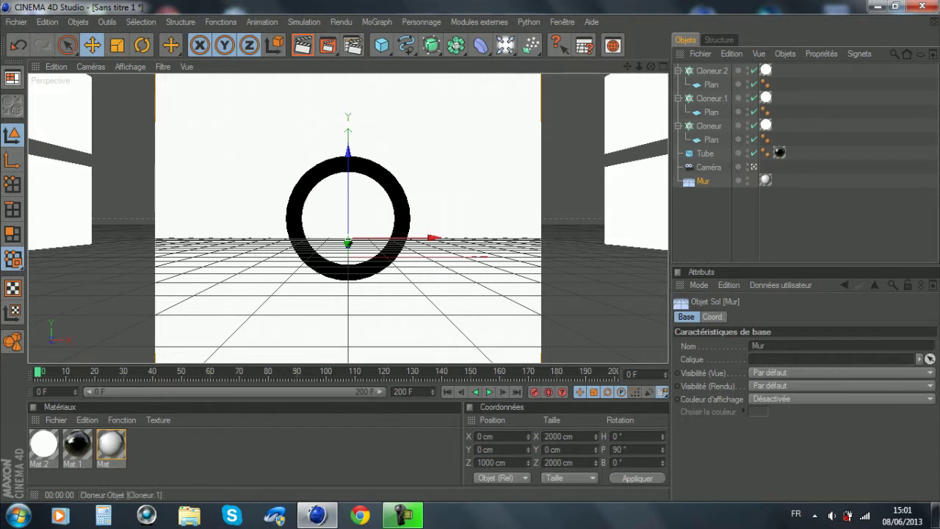
Collapse the three light-panel cloners in the object hierarchy and deselect everything.
left_click(679, 70)
left_click(678, 83)
left_click(679, 97)
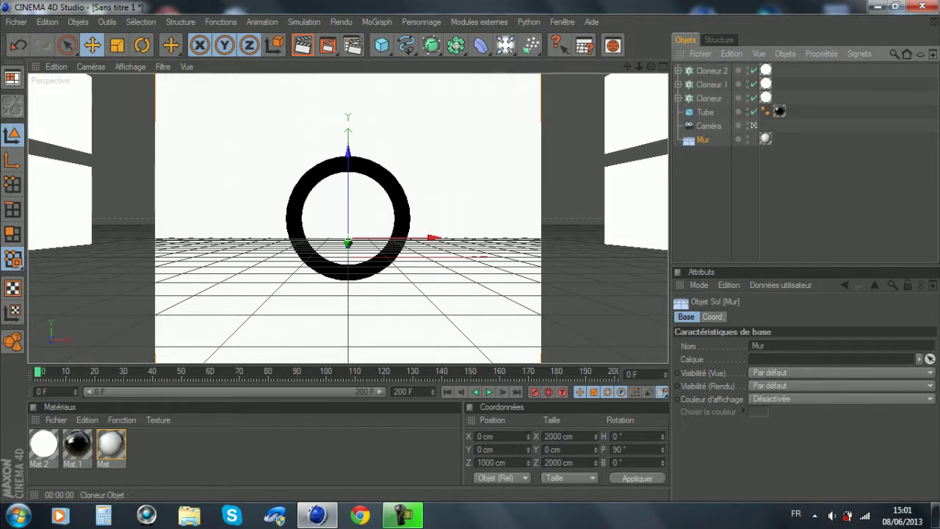
key("ctrl+shift+a")
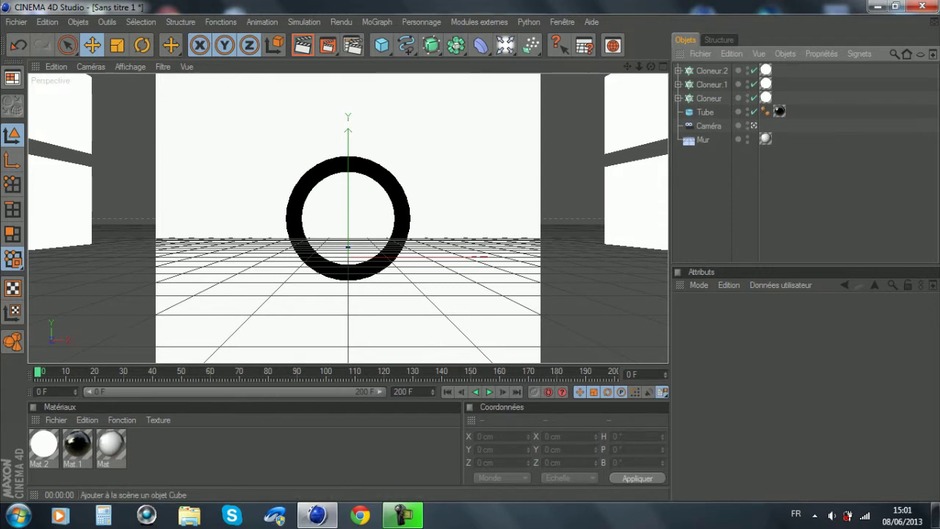
Add a cube and a new MoGraph cloner, and make the cube a child of that cloner.
left_click(381, 45)
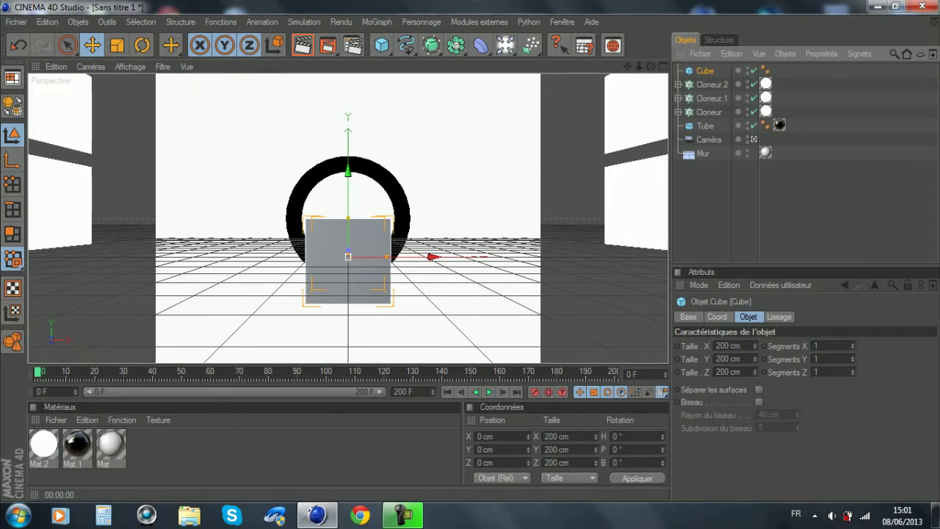
left_click(377, 21)
left_click(397, 119)
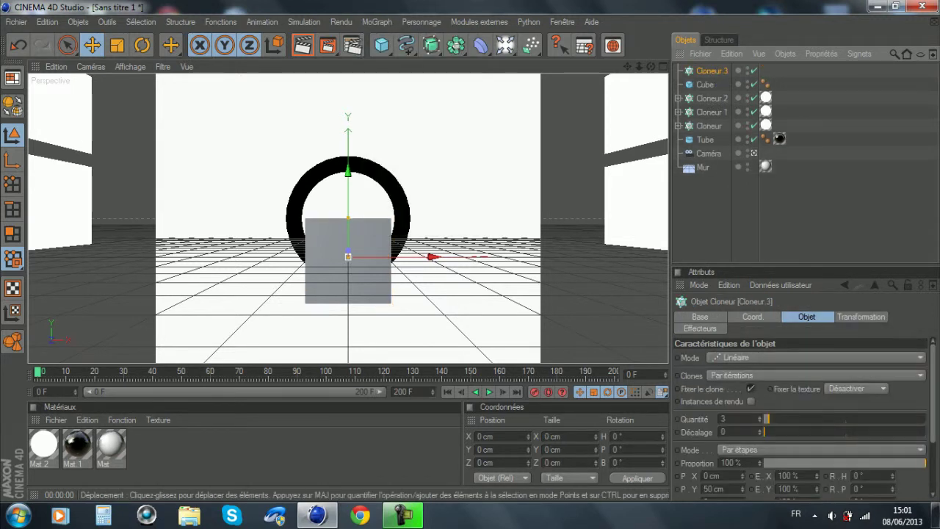
left_click(705, 85)
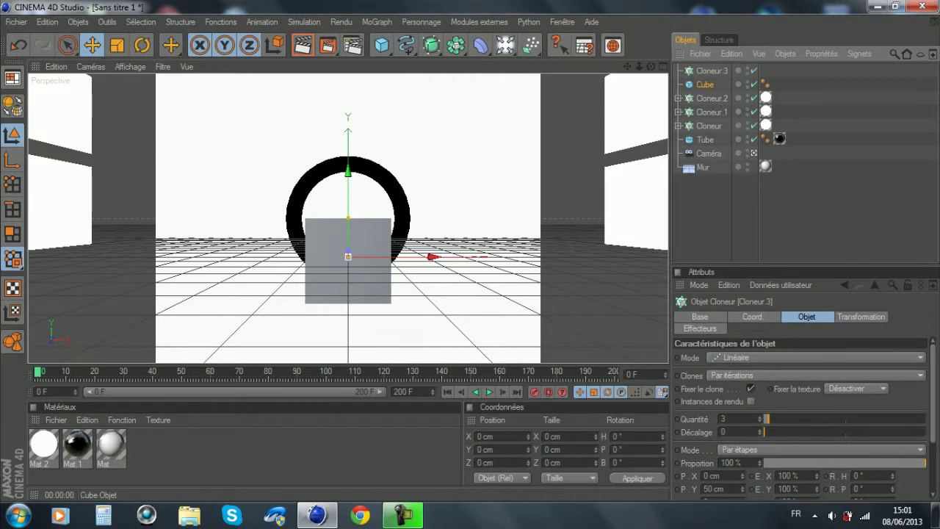
left_click_drag(705, 85, 711, 71)
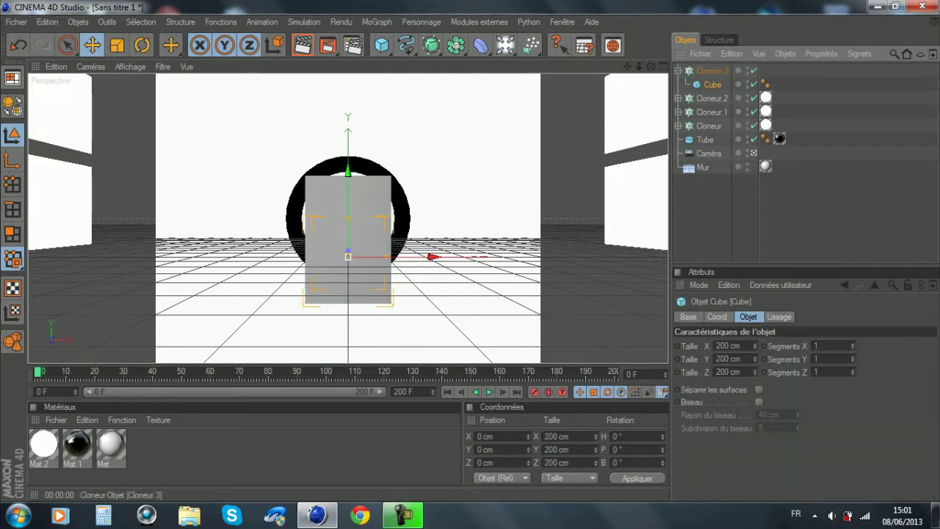
Switch the cube's cloner to Radial mode with 8 clones and a radius of about 251 cm.
left_click(711, 70)
left_click(734, 357)
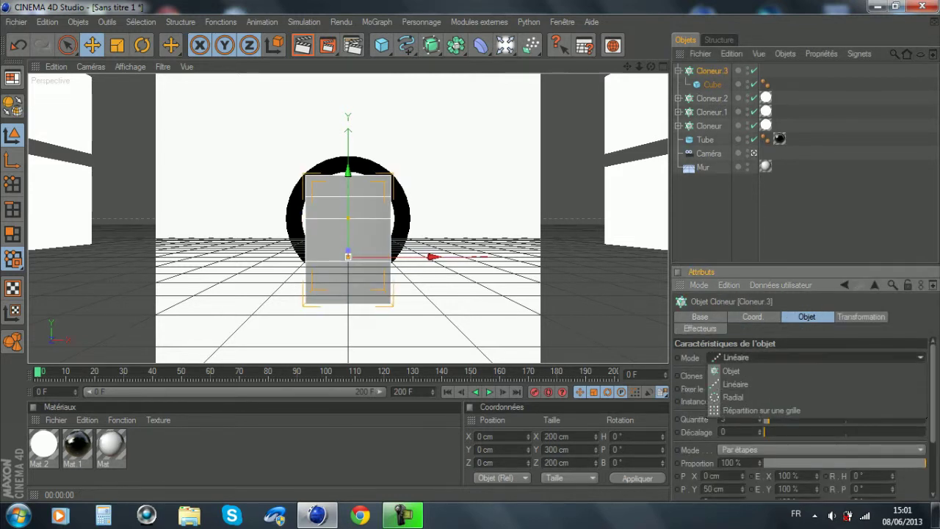
left_click(732, 396)
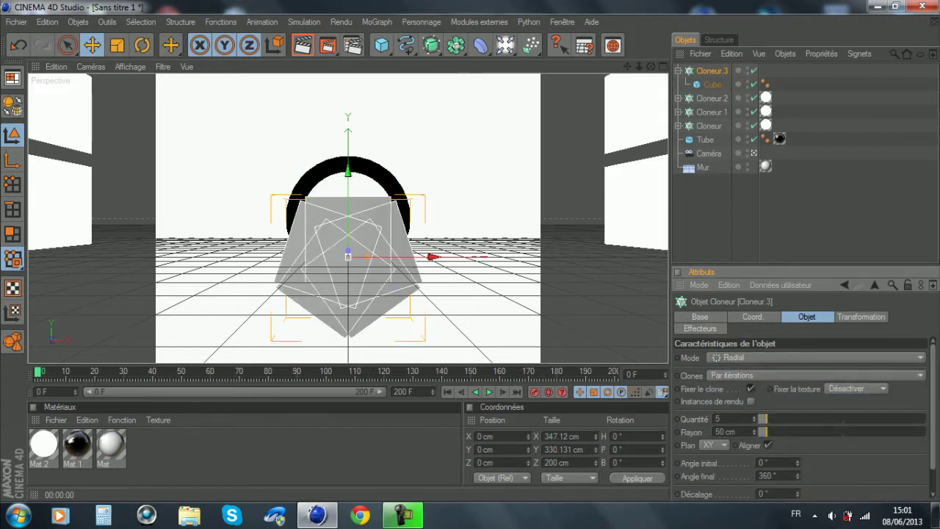
left_click_drag(755, 419, 754, 287)
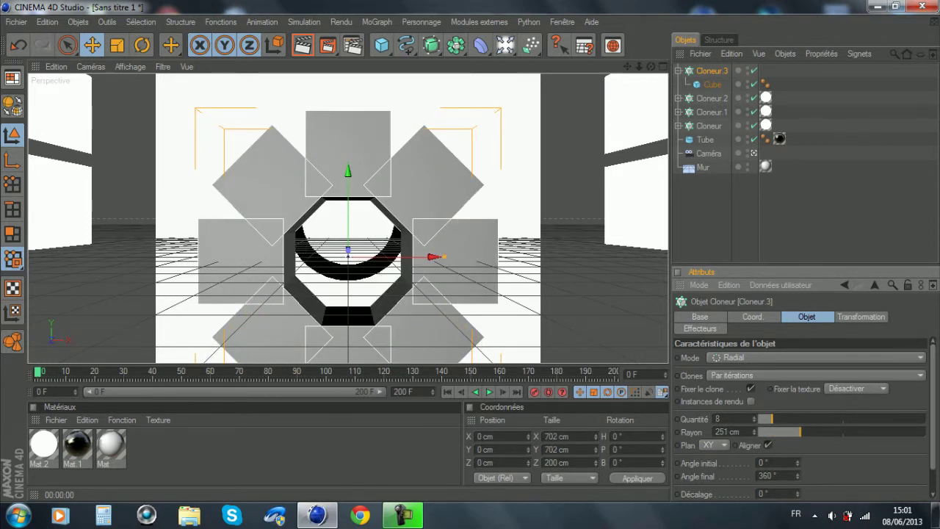
Position the radial cloner over the ring at Z 1000 cm and Y 100 cm.
left_click(485, 449)
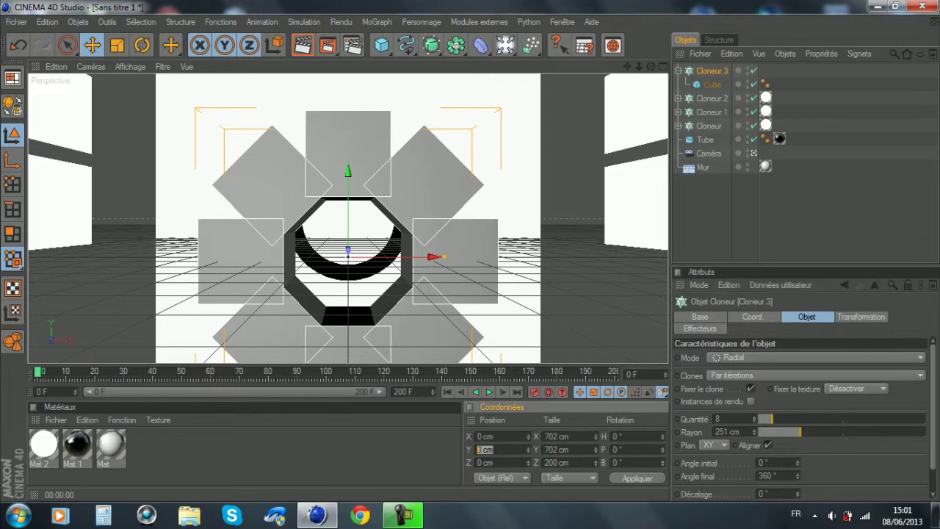
key("Tab")
type("1000")
key("Return")
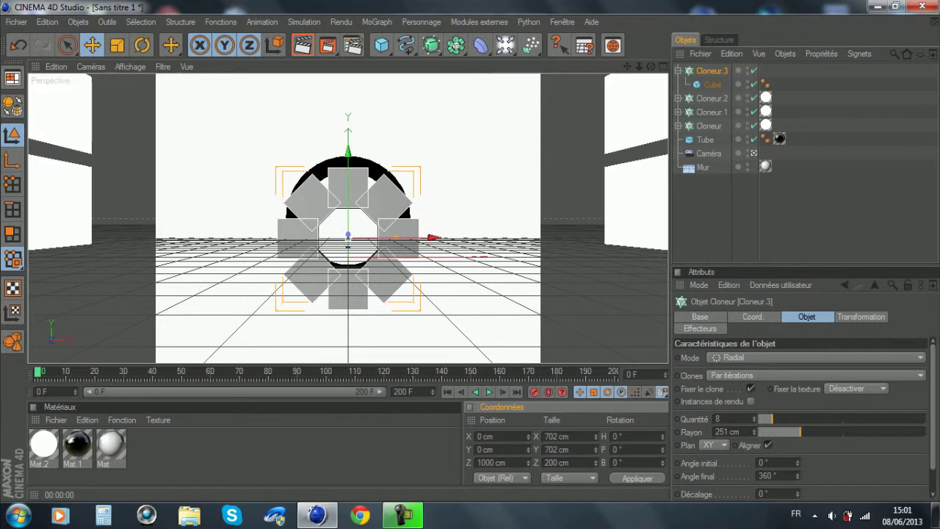
double_click(485, 450)
type("100")
key("Return")
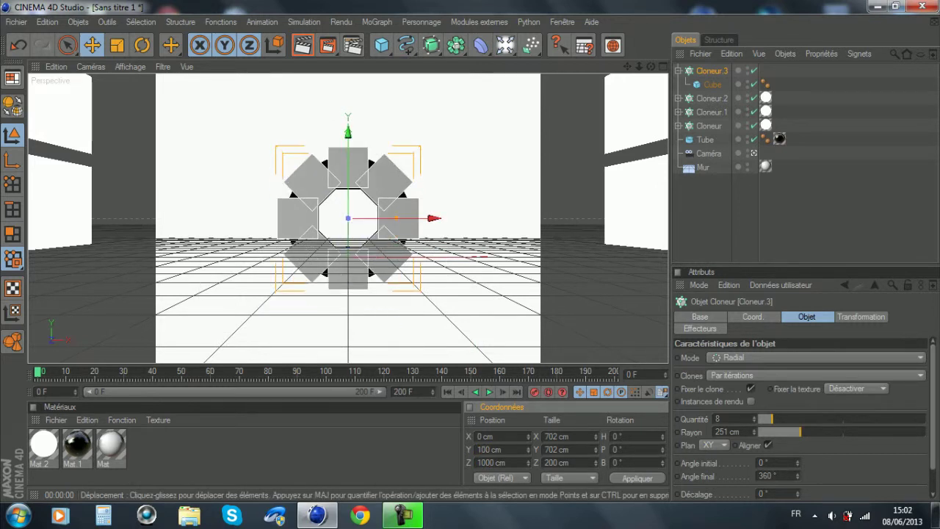
Shrink the cloned cube to about 84 cm in X and 34 cm in Y.
left_click(712, 85)
mouse_move(367, 218)
left_mouse_down()
mouse_move(348, 207)
mouse_move(352, 218)
left_mouse_up()
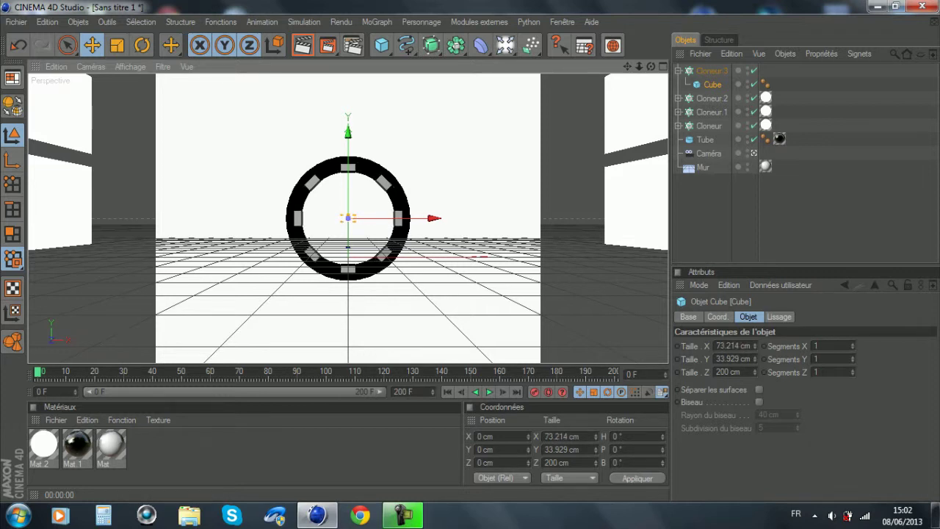
left_click_drag(352, 218, 353, 219)
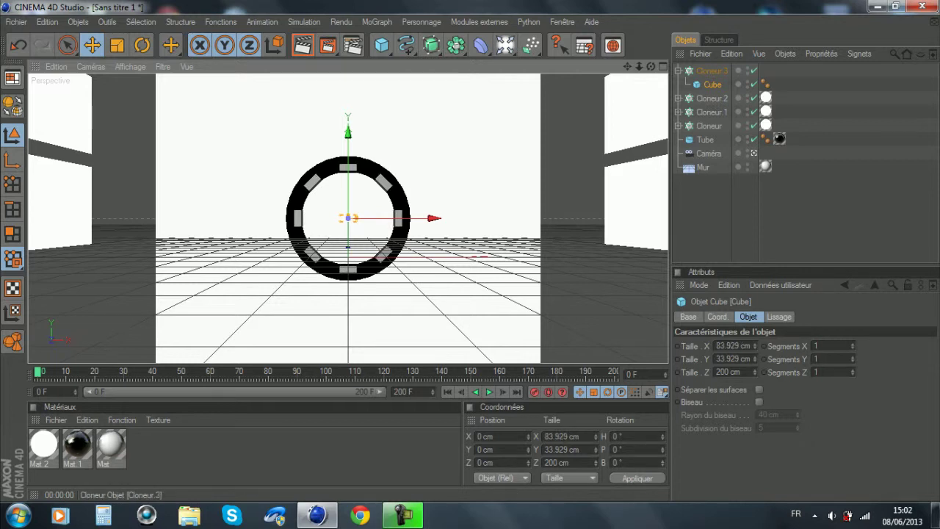
Set the radial cloner's radius to 320 cm and its quantity to 9, and render a preview.
left_click(711, 70)
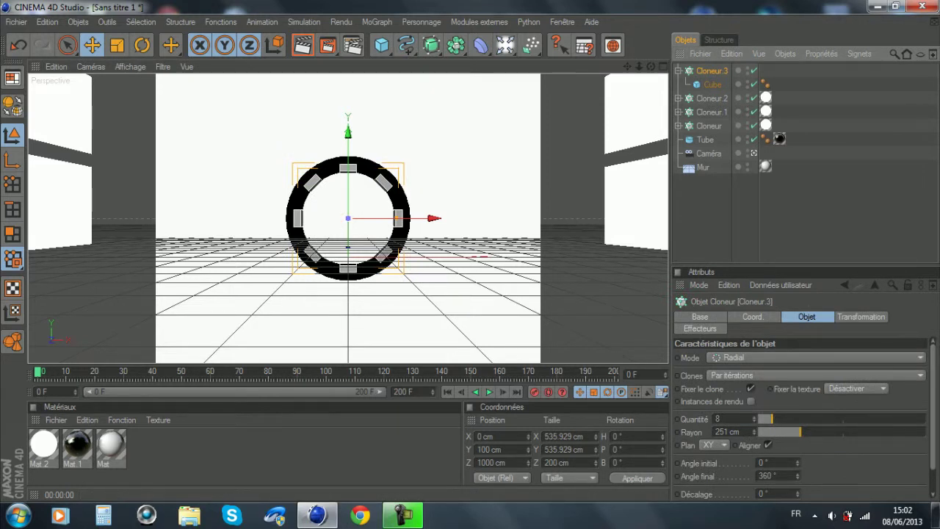
left_click_drag(755, 432, 754, 382)
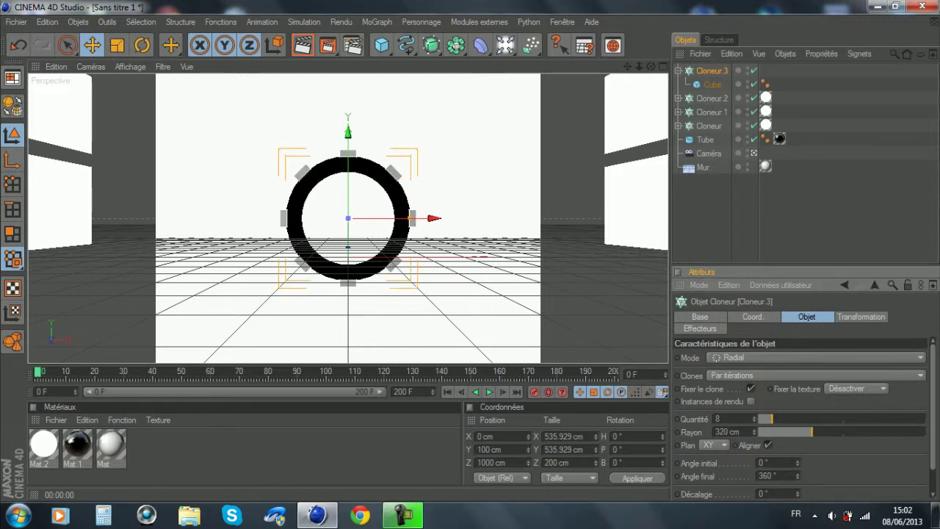
left_click_drag(755, 420, 754, 418)
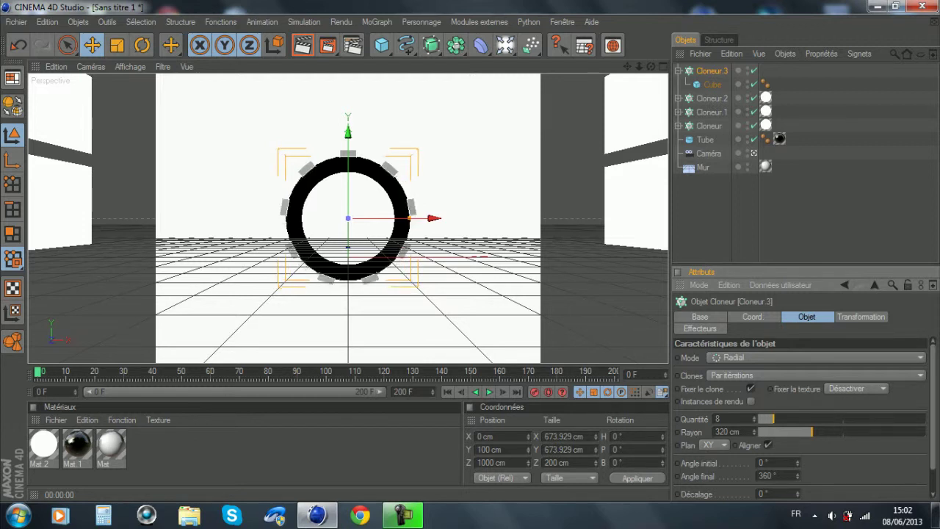
left_click_drag(755, 418, 754, 419)
left_click(303, 45)
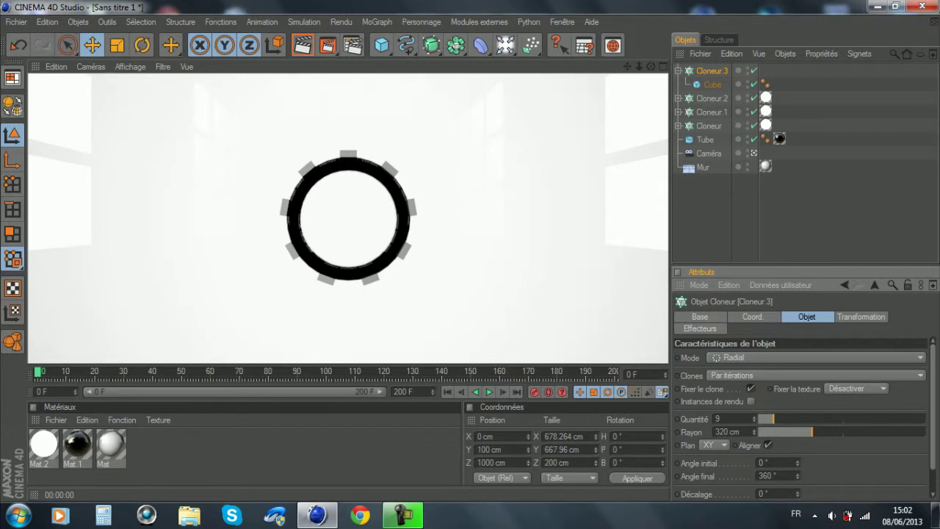
left_click(470, 161)
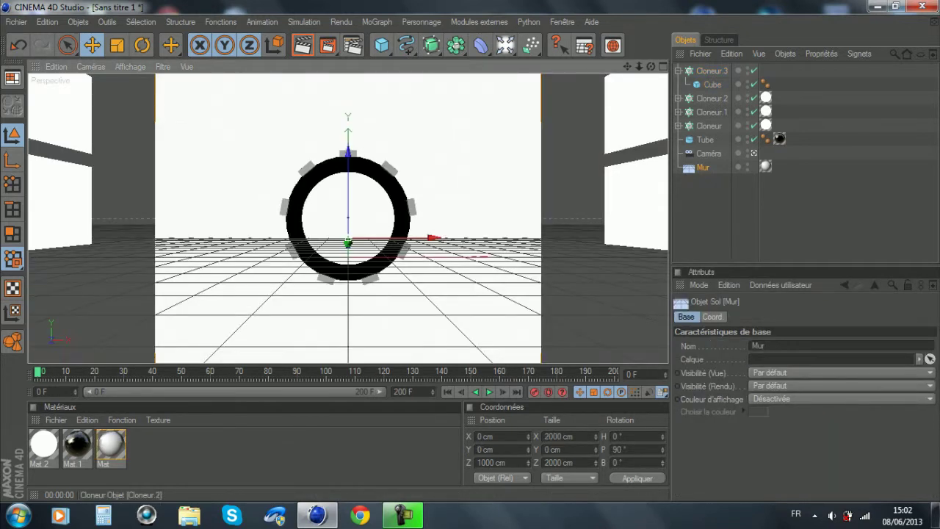
Widen the cube's radial cloner to a radius of 378 cm and apply the black Mat.1 material to it.
left_click(712, 71)
left_click_drag(811, 431, 822, 432)
left_click(302, 46)
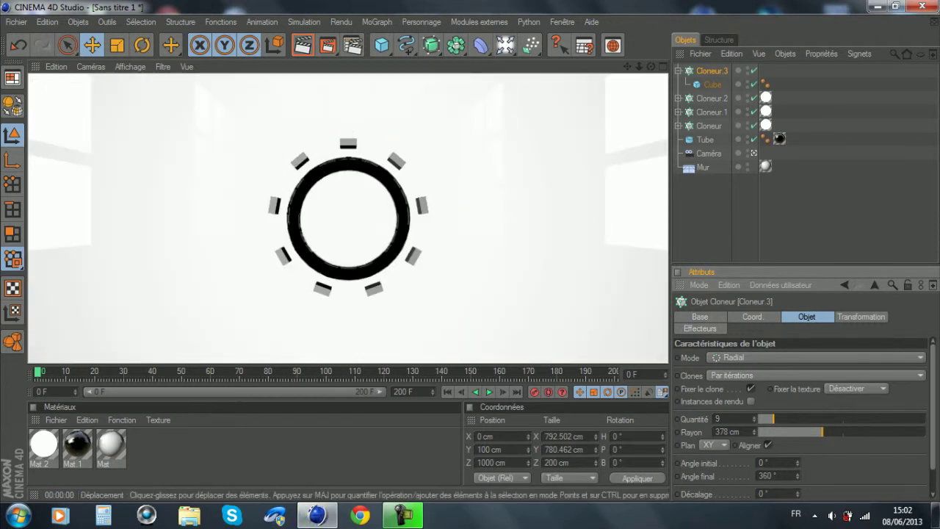
left_click(702, 167)
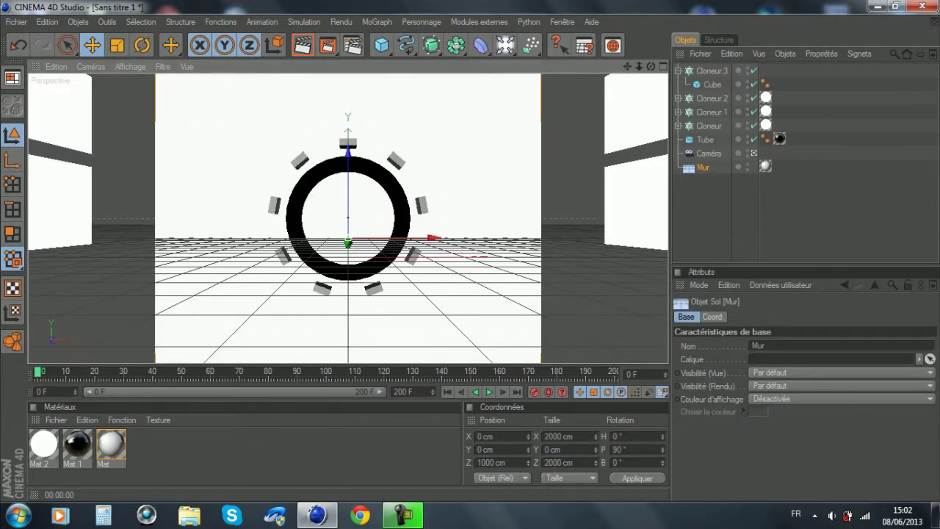
left_click_drag(77, 445, 766, 70)
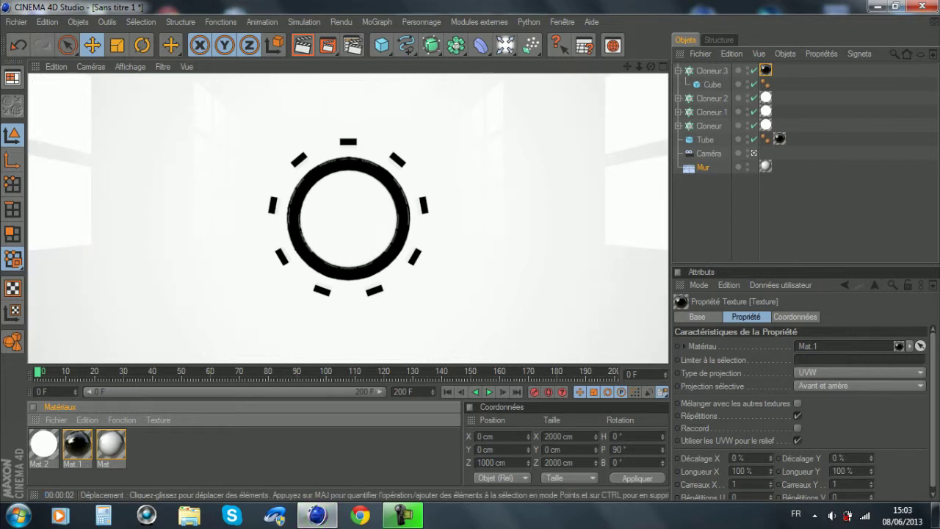
Add a second tube pitched 90° and reduce its inner radius to 0 cm to form a solid disc.
left_click(381, 46)
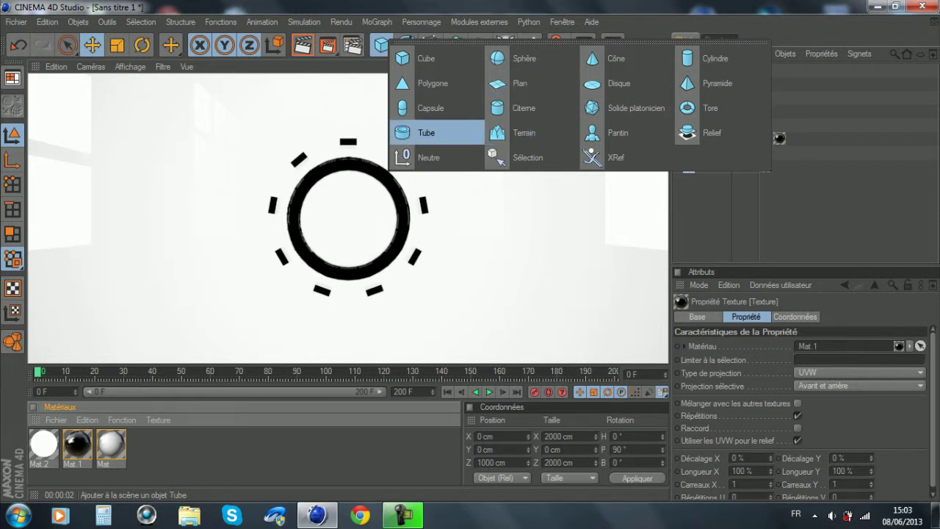
left_click(422, 133)
left_click(617, 449)
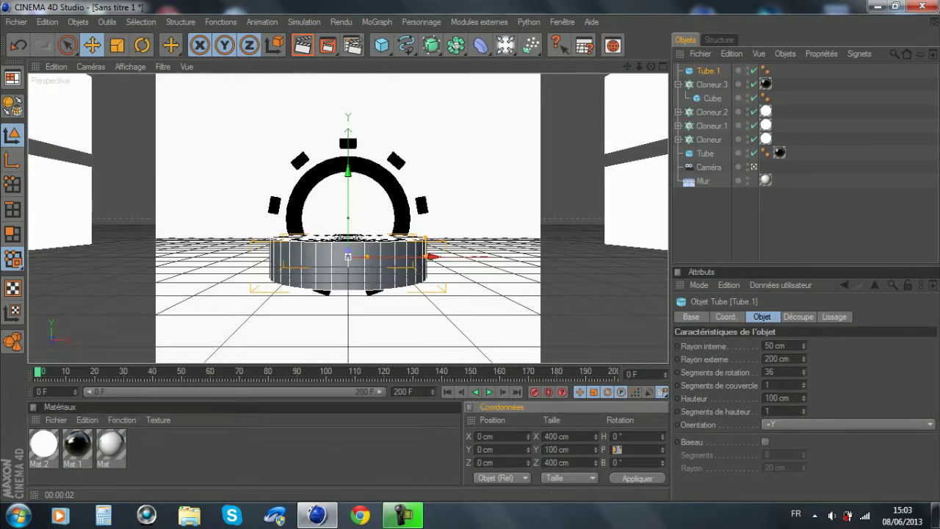
type("90")
key("Return")
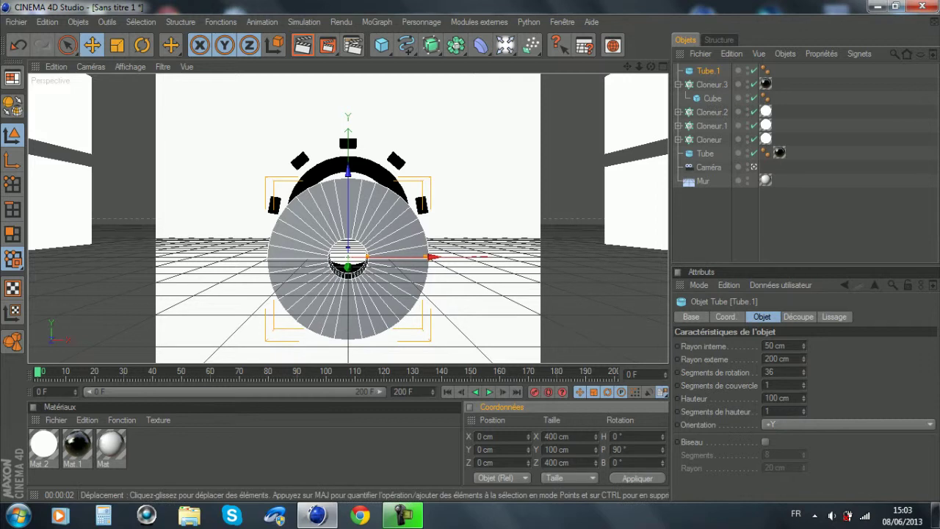
left_click_drag(367, 256, 348, 257)
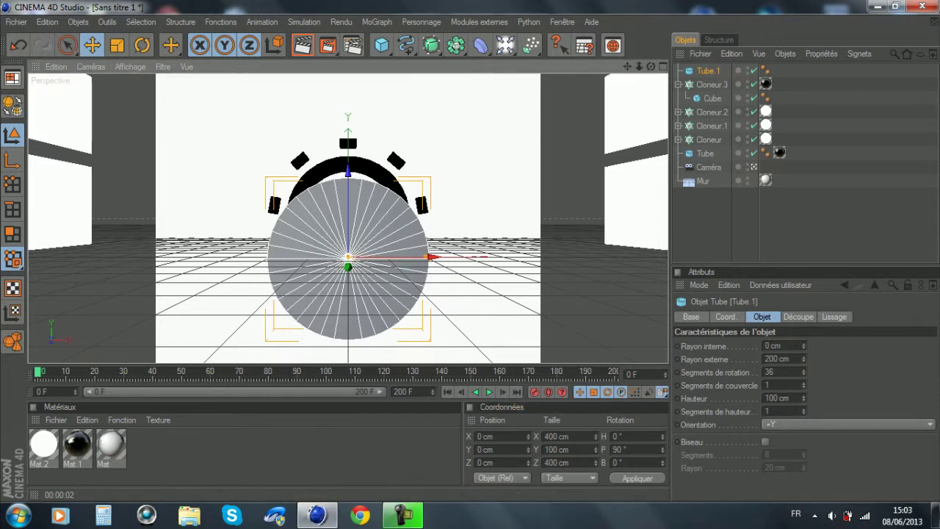
Position the disc-shaped tube inside the ring at Y 100 cm and Z 1000 cm, and render a preview.
double_click(486, 449)
type("100")
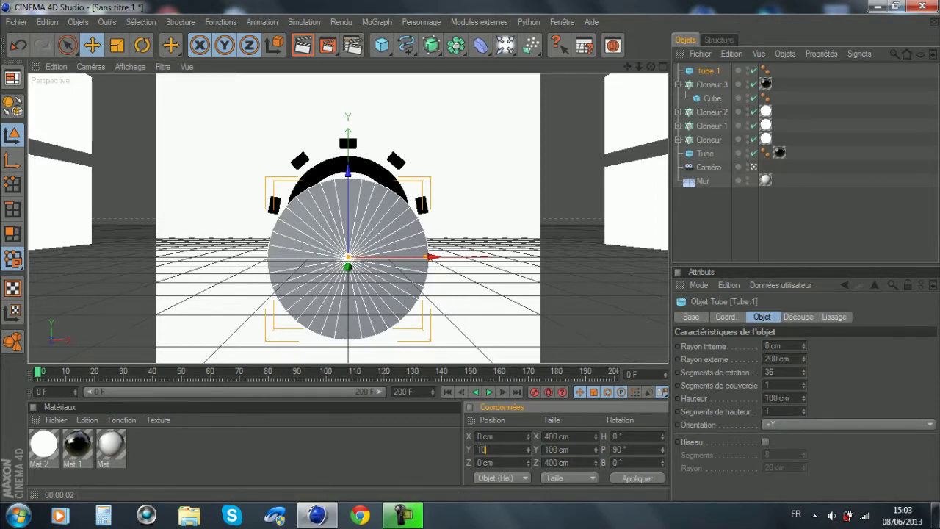
key("Return")
double_click(484, 463)
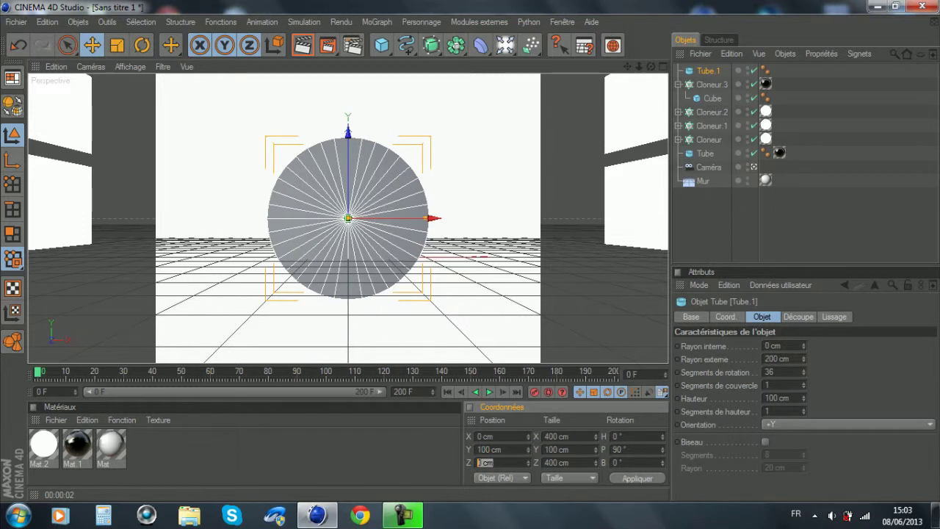
type("1000")
key("Return")
left_click(303, 45)
left_click(206, 228)
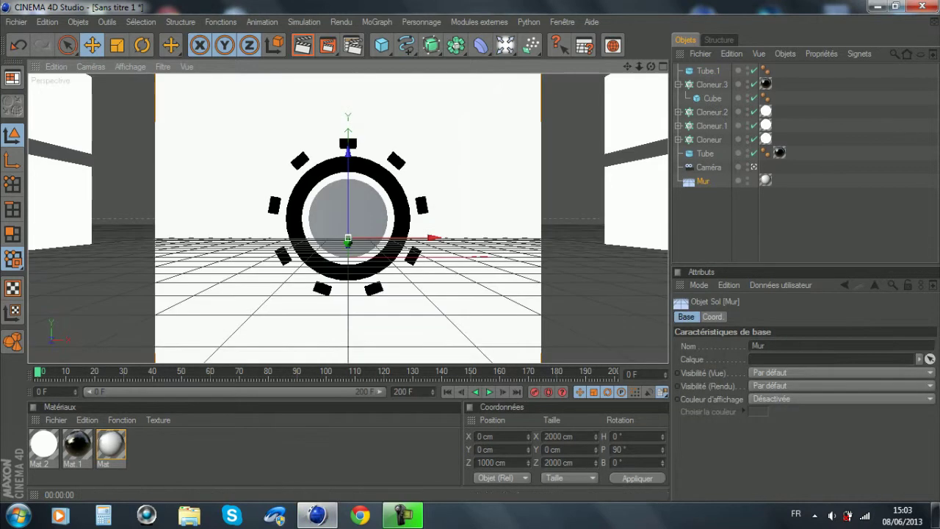
Apply the black Mat.1 material to the central disc and render a preview.
left_click(111, 445)
left_click_drag(77, 445, 348, 219)
left_click(302, 46)
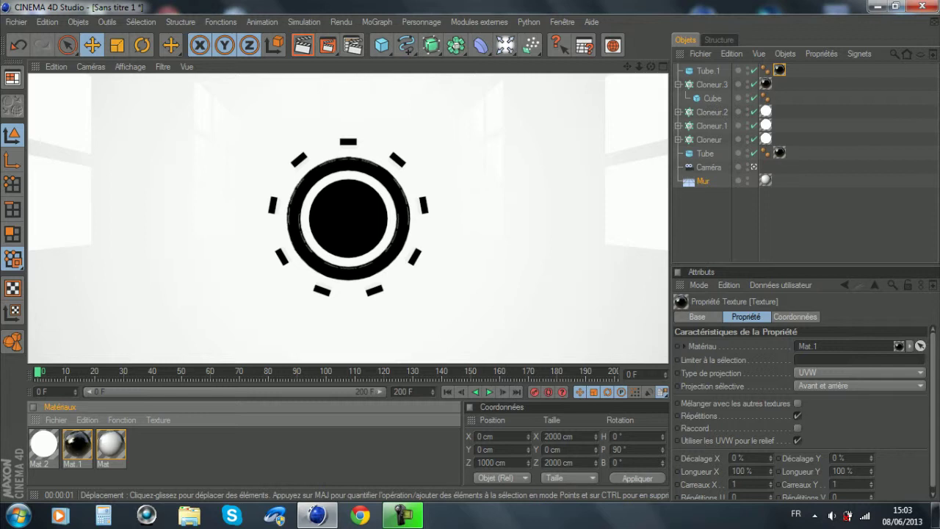
left_click(470, 176)
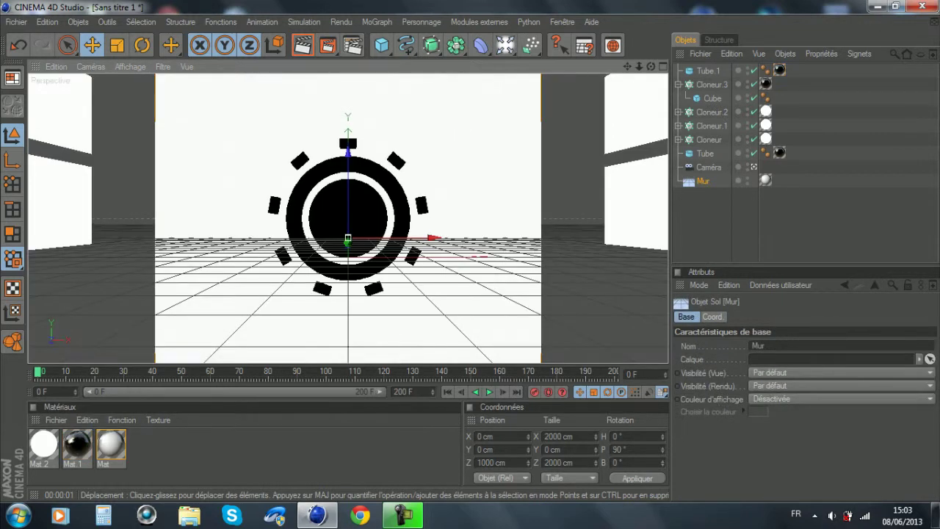
Enable the central disc's bevel with 50 segments and render a preview.
left_click(708, 71)
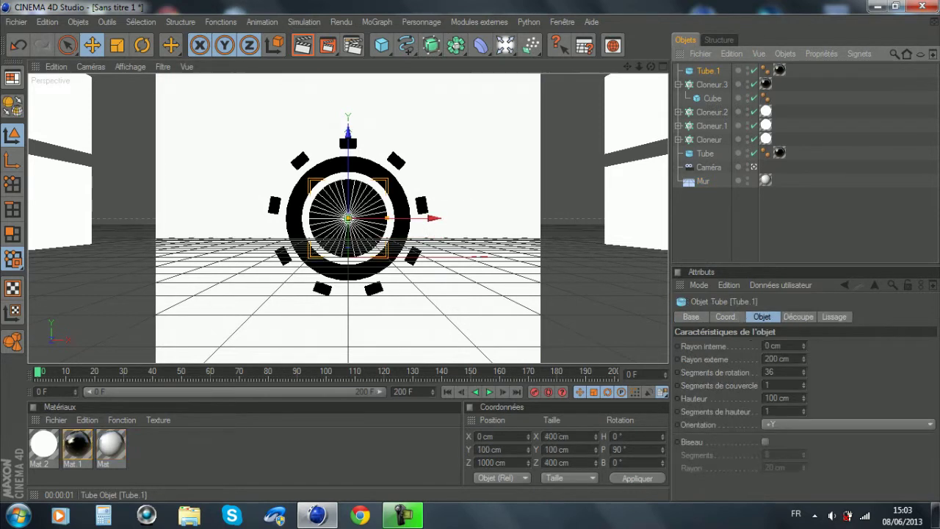
left_click(765, 441)
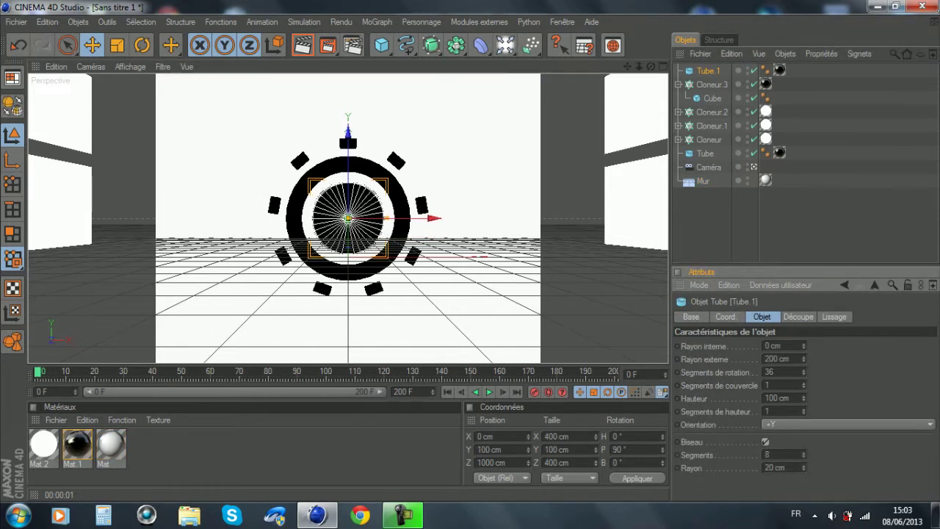
double_click(768, 455)
type("20")
key("Return")
type("50")
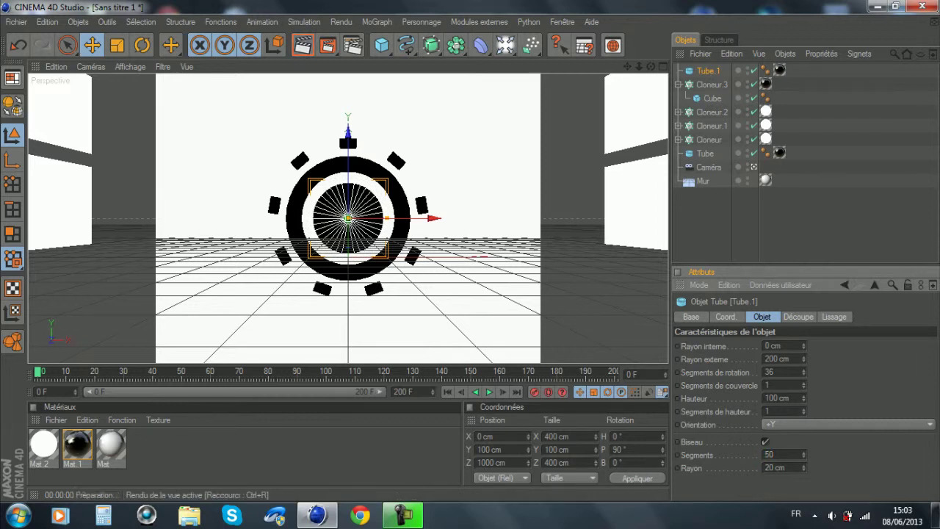
left_click(302, 45)
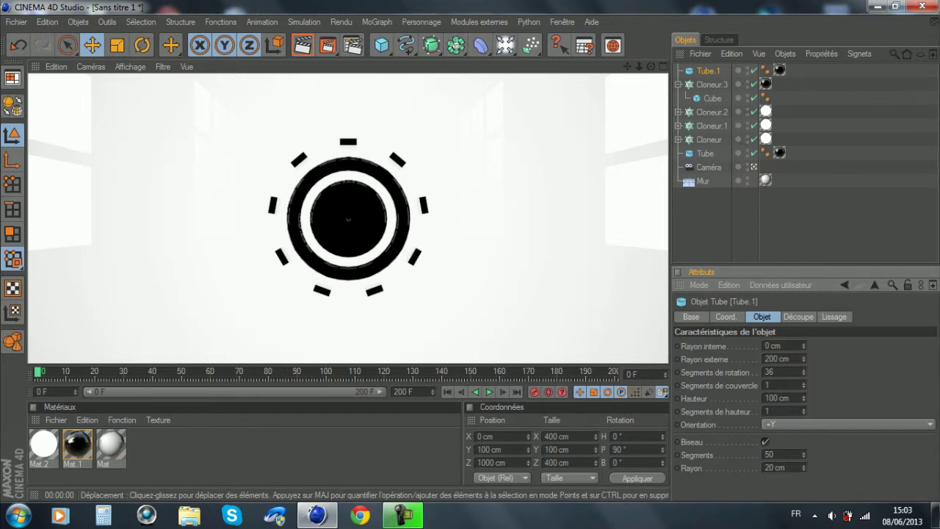
Delete the disc-shaped tube in the middle of the ring.
left_click(708, 71)
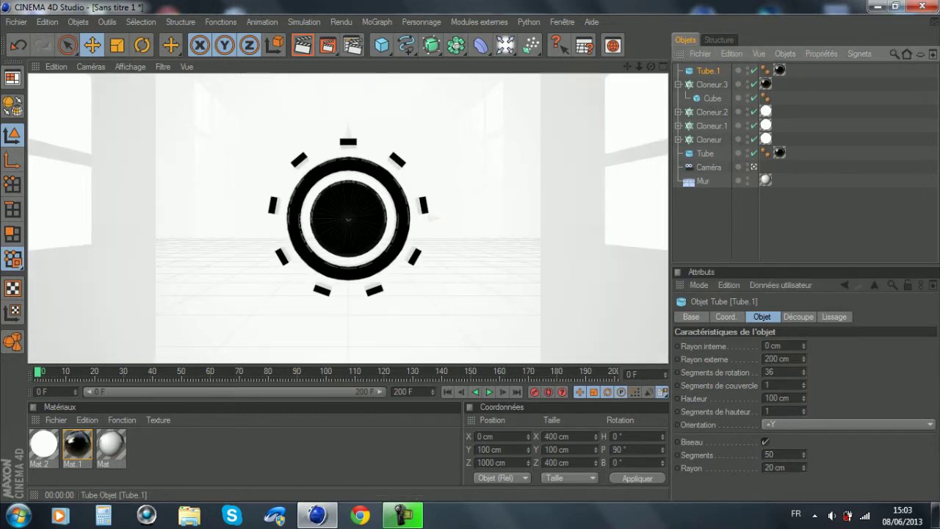
key("Delete")
Add a sphere and position it inside the ring at Y 100 cm and Z 1000 cm.
left_click_drag(382, 45, 517, 59)
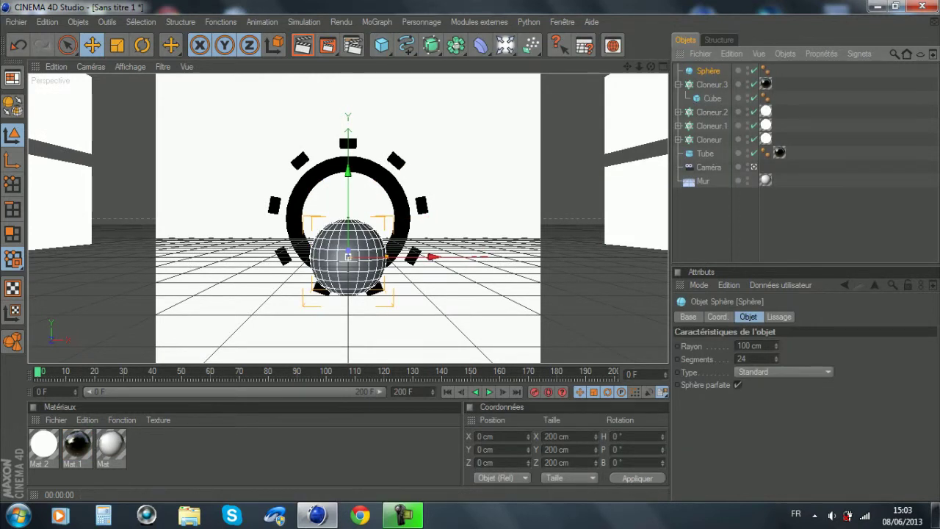
double_click(500, 449)
type("100")
key("Return")
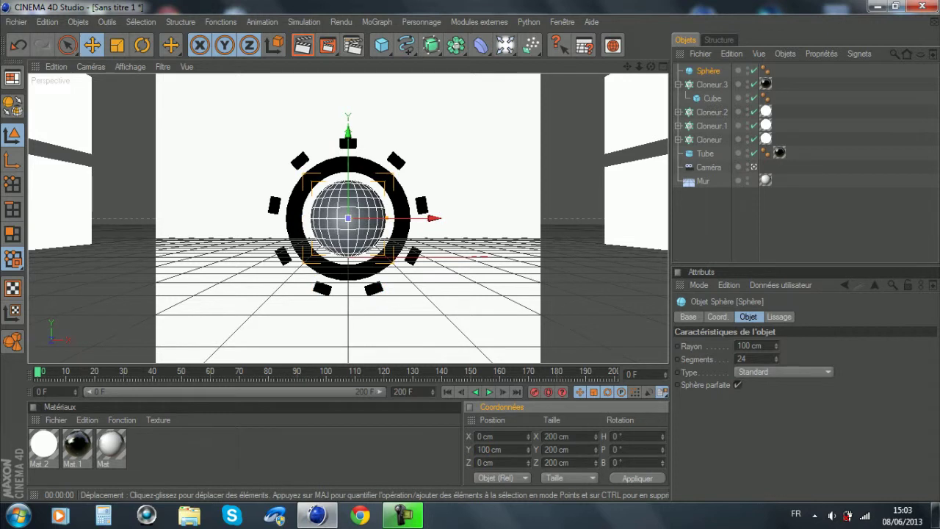
double_click(488, 463)
type("1000")
key("Return")
Enlarge the sphere to a radius of about 180 cm, apply the black Mat.1 material and render a preview.
left_click_drag(367, 218, 382, 218)
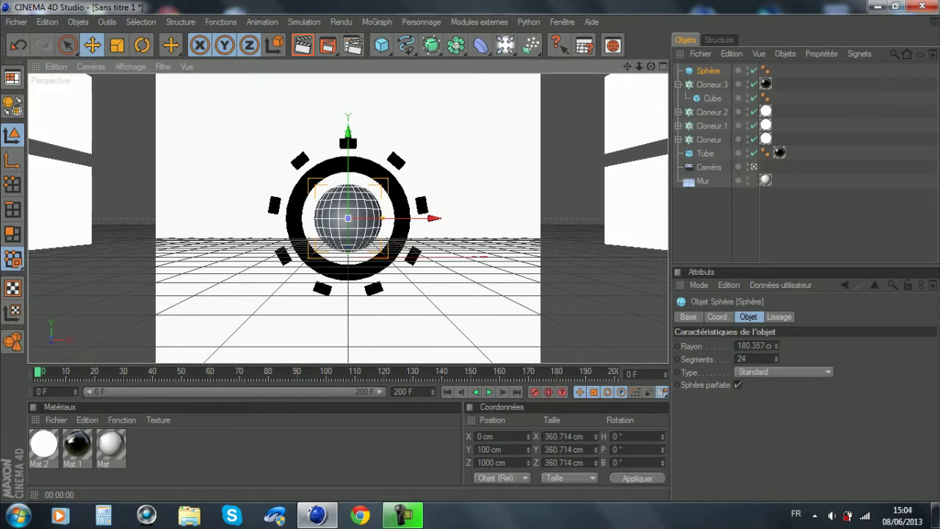
left_click_drag(77, 444, 348, 220)
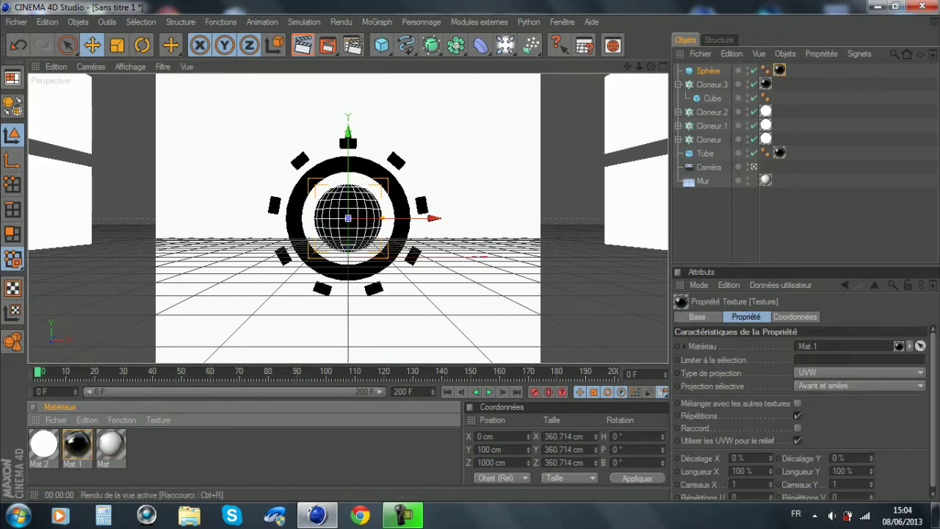
left_click(302, 45)
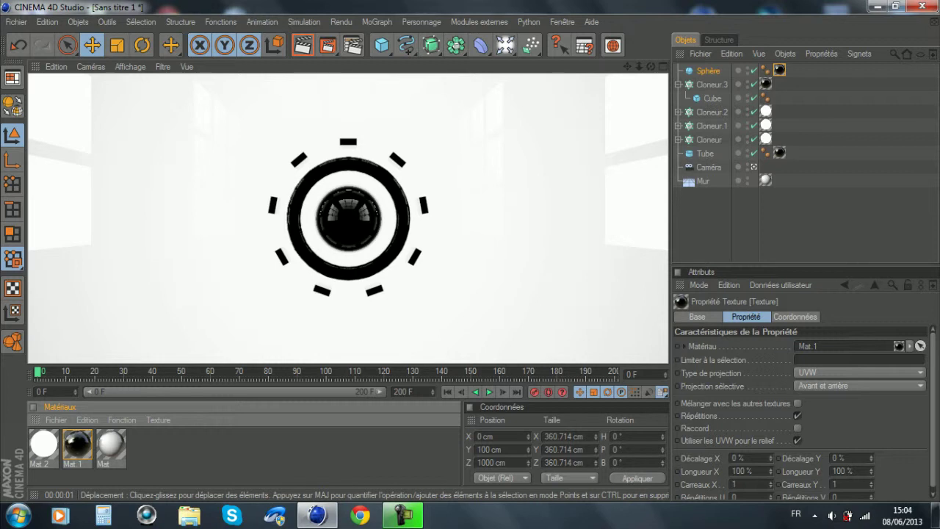
left_click(455, 162)
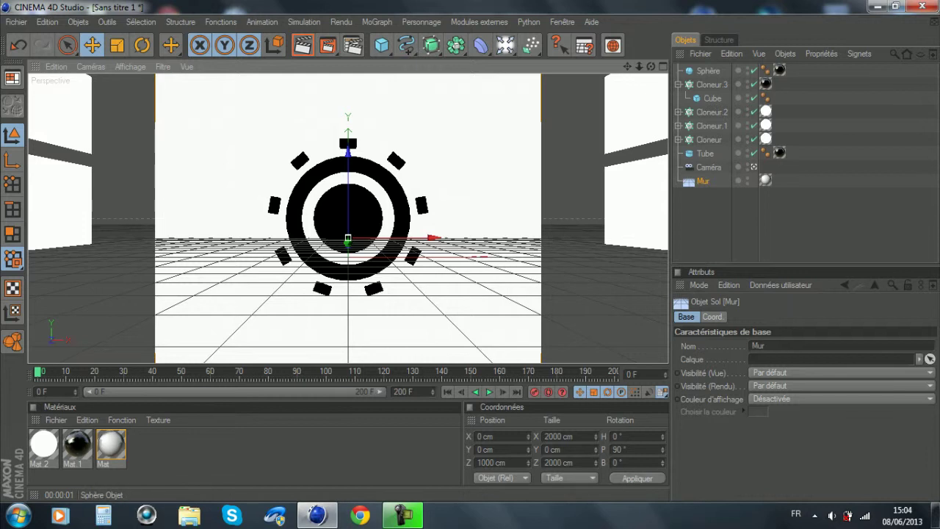
Animate the block cloner with a rotation keyframe at frame 20 and a 360° bank rotation at frame 180.
left_click(346, 122)
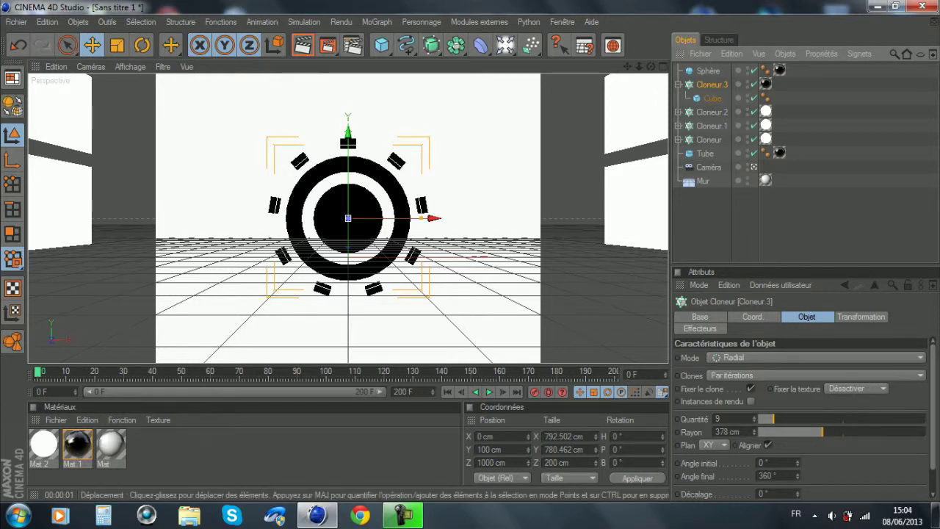
left_click_drag(39, 372, 95, 373)
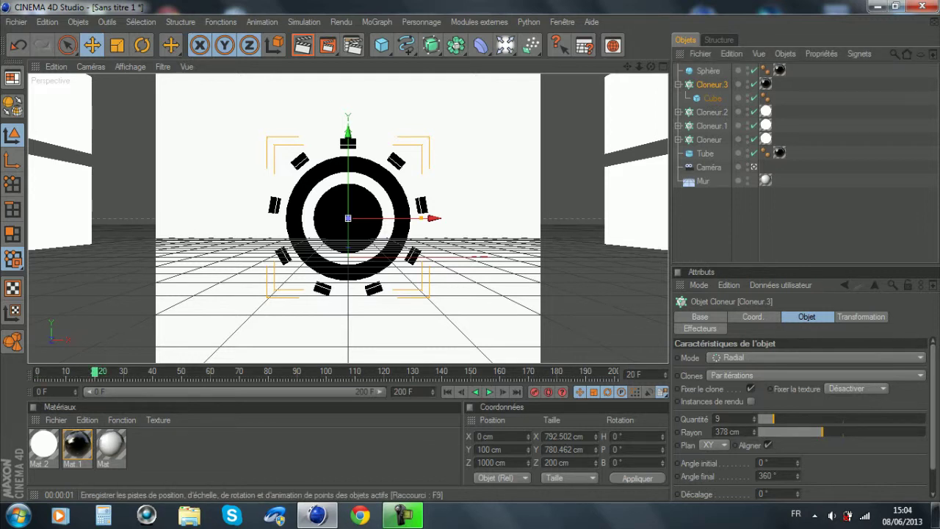
left_click_drag(94, 371, 556, 372)
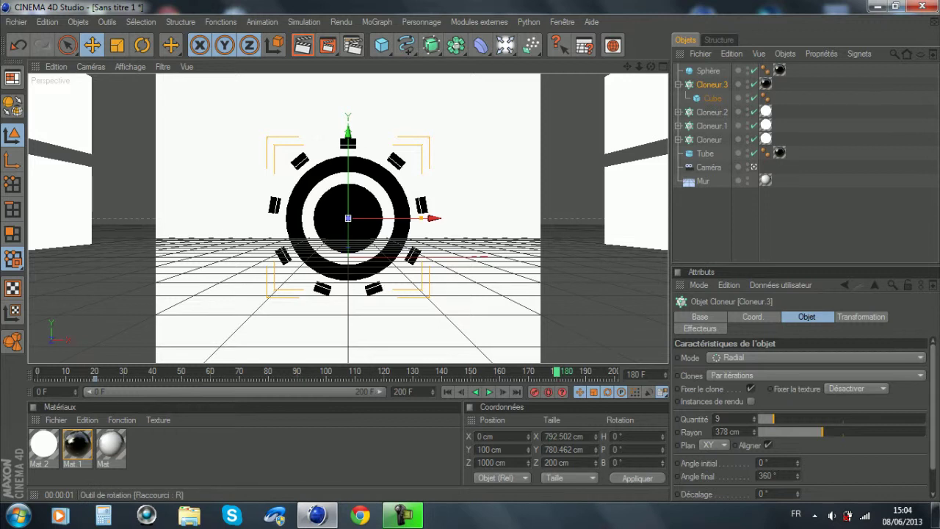
key("r")
left_click_drag(348, 277, 316, 264)
left_click_drag(397, 164, 421, 219)
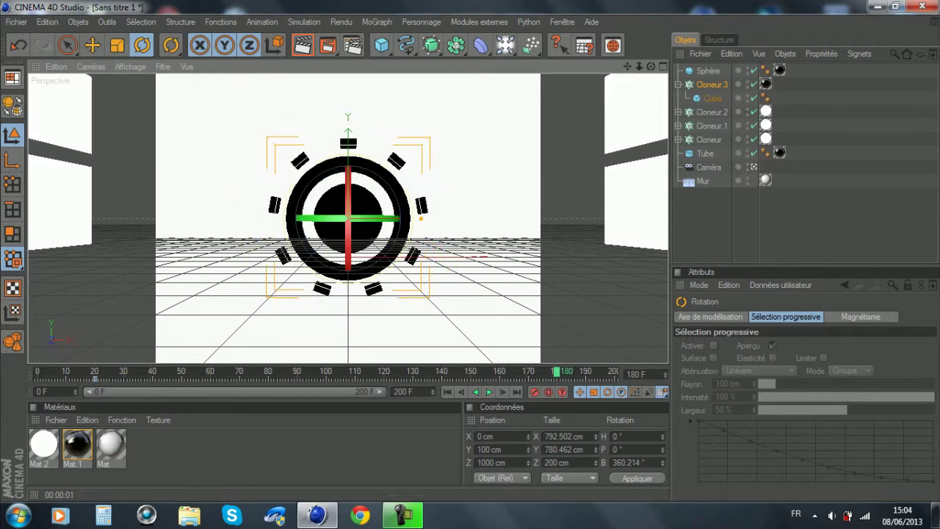
left_click(630, 462)
type("360")
key("Return")
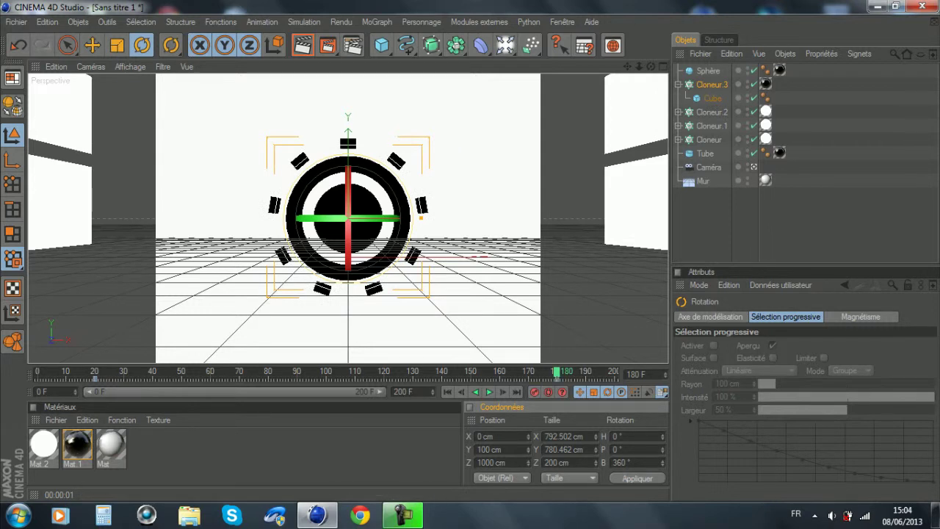
Play back the block cloner's rotation animation.
left_click_drag(557, 373, 350, 373)
left_click(489, 391)
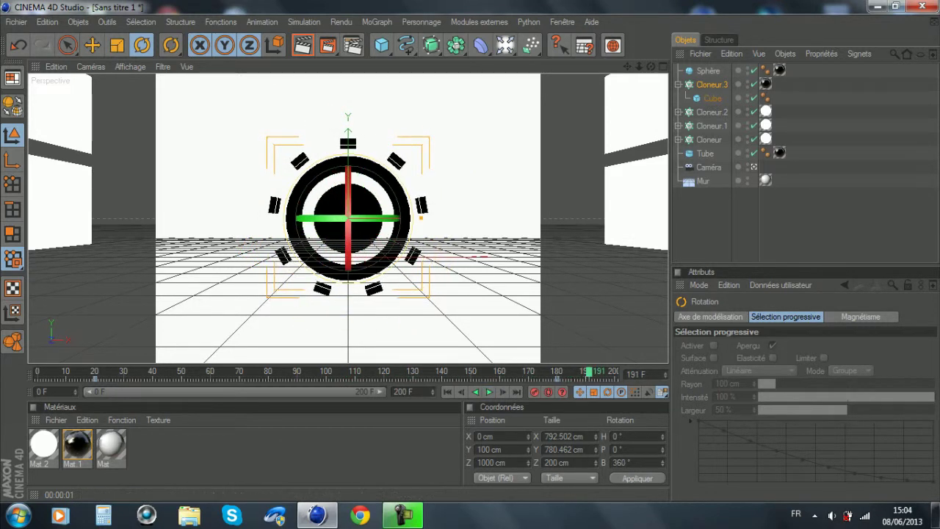
Extend the block cloner's spin with a bank rotation of about 420° at frame 200.
left_click_drag(589, 372, 562, 372)
left_click_drag(433, 215, 419, 265)
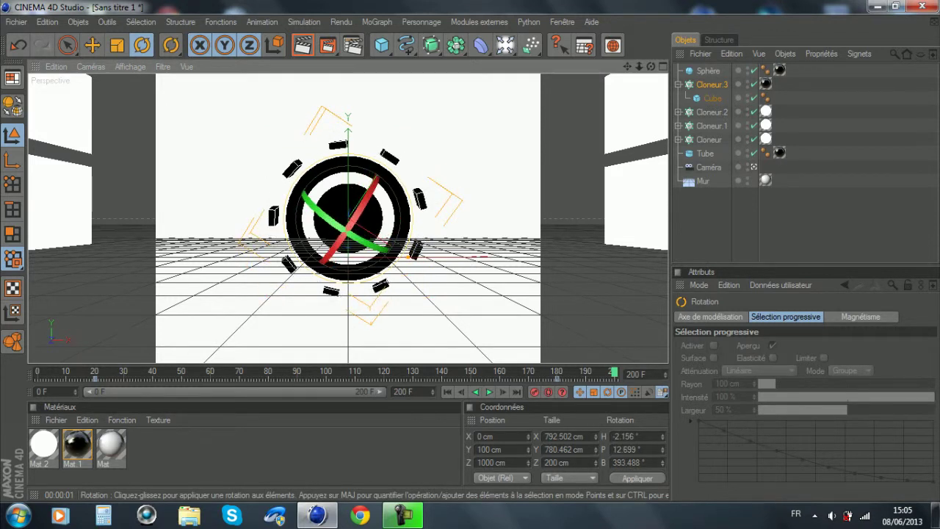
key("ctrl+z")
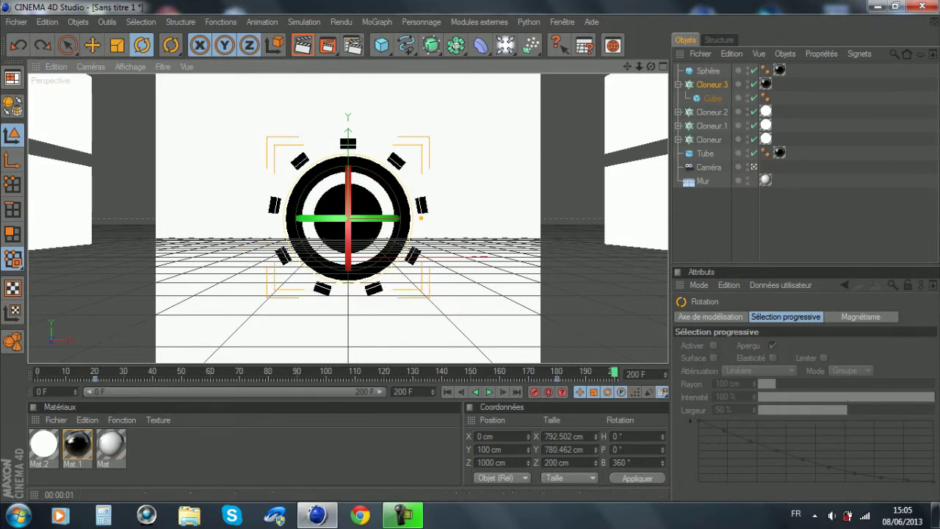
left_click_drag(386, 182, 398, 233)
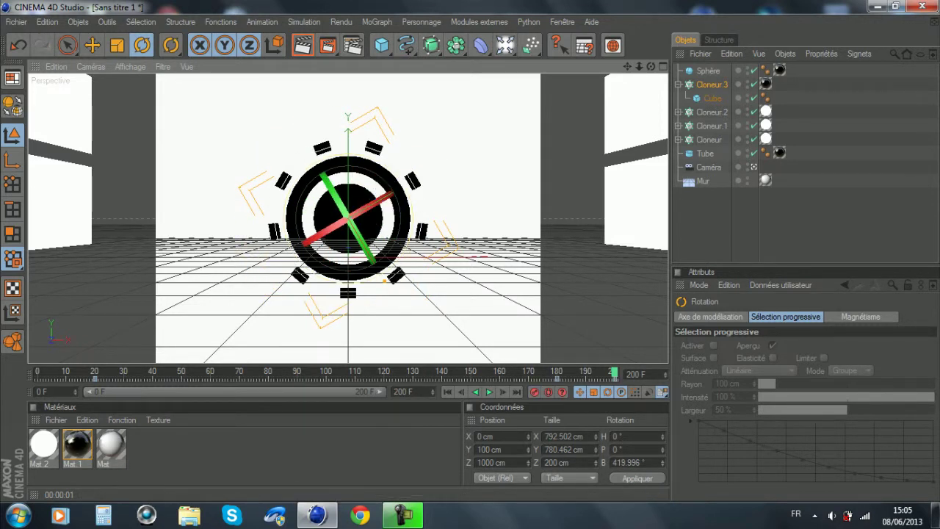
Rotate the block cloner to a bank of about -73° at frame 0 and deselect it.
left_click_drag(615, 372, 37, 372)
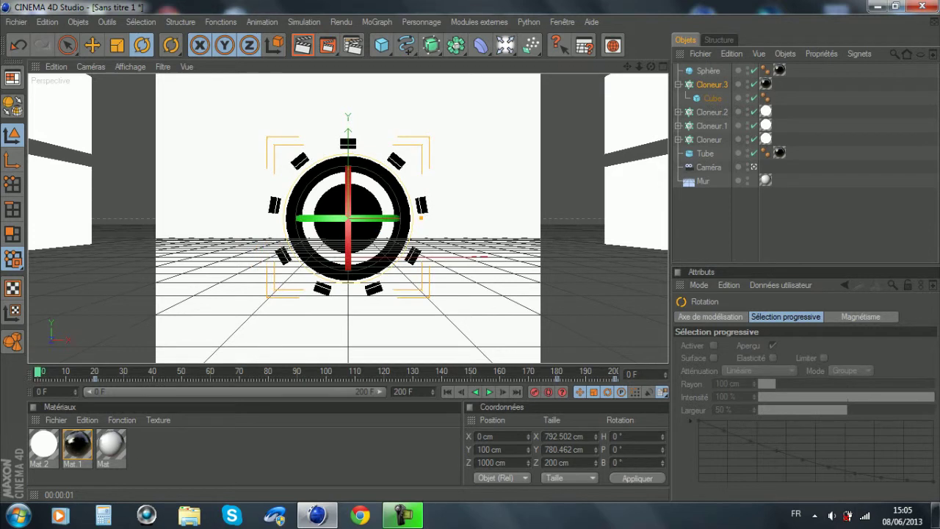
left_click_drag(421, 218, 363, 148)
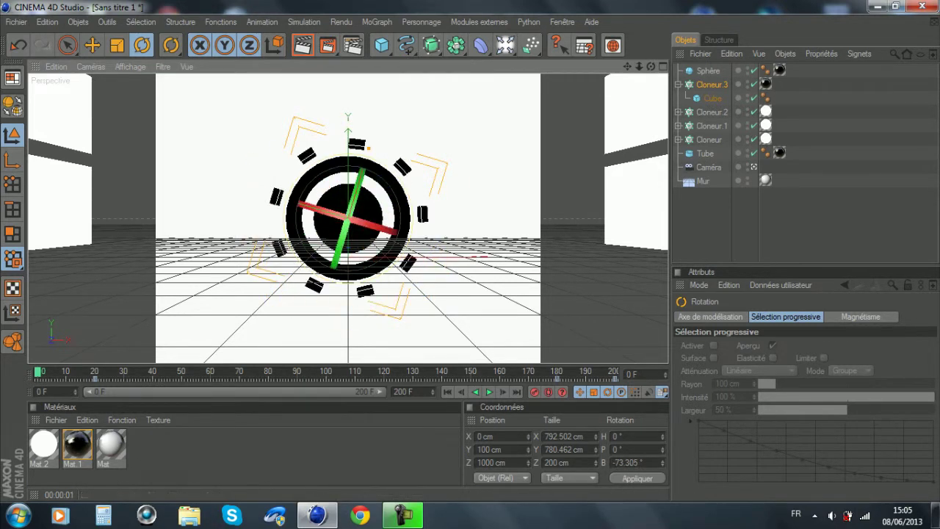
left_click(354, 124)
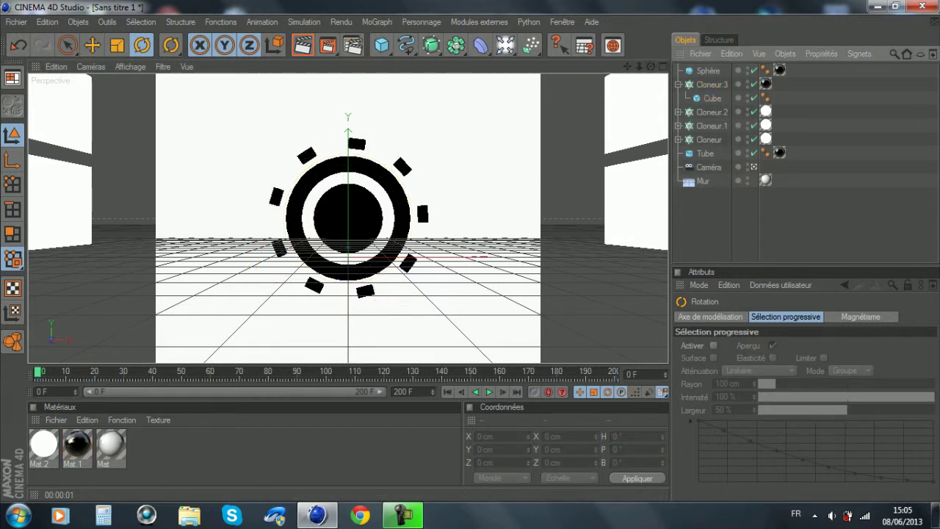
Play back the block cloner's animation, then render a preview of the active view at frame 0.
key("F8")
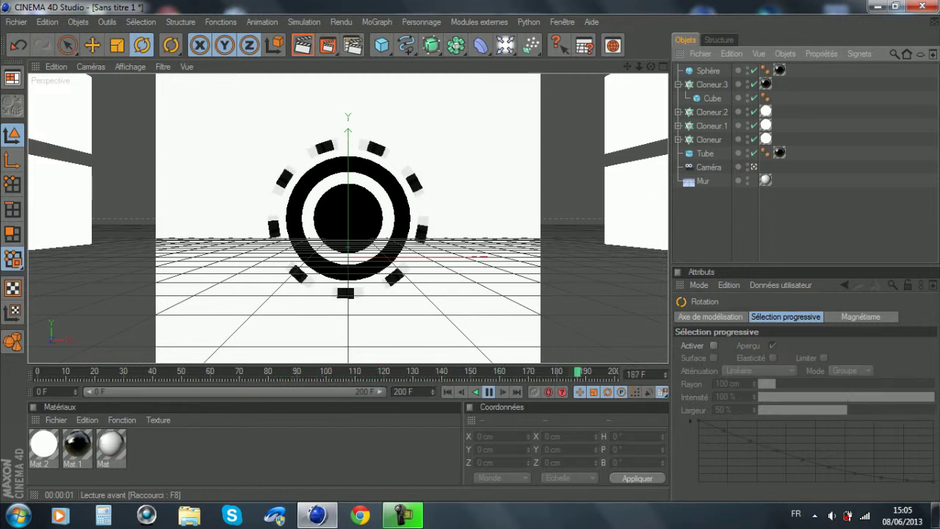
left_click(489, 392)
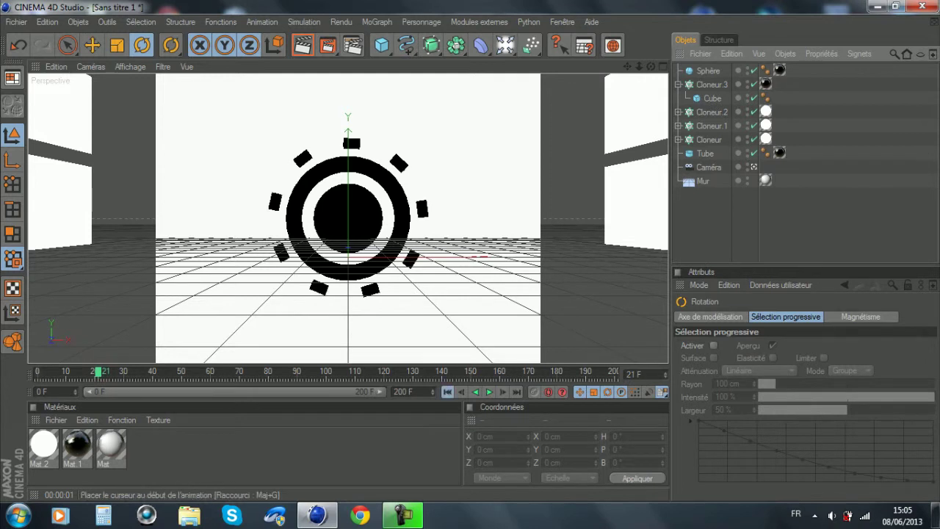
left_click(447, 392)
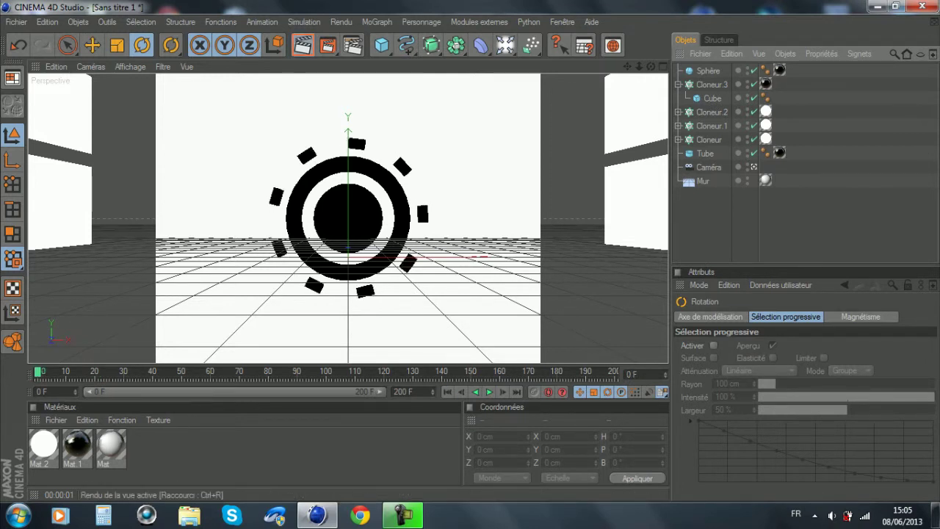
left_click(302, 45)
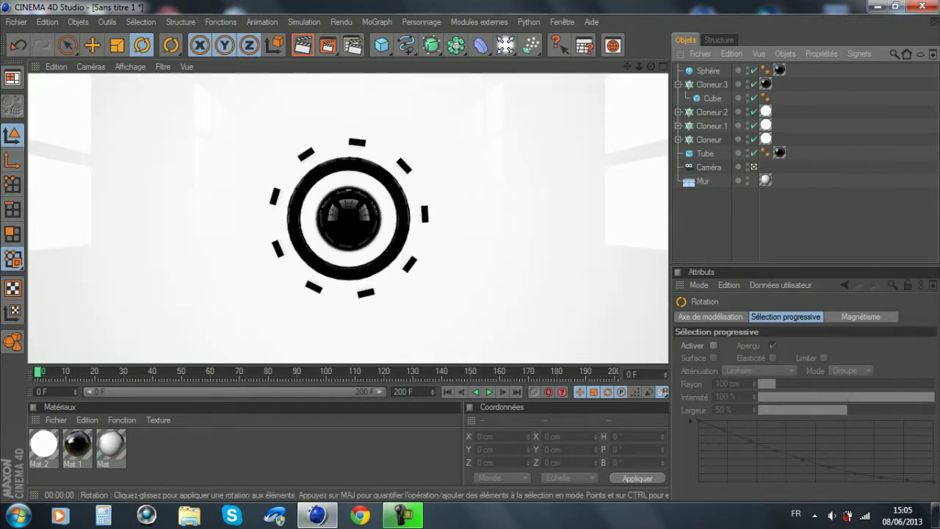
left_click(465, 162)
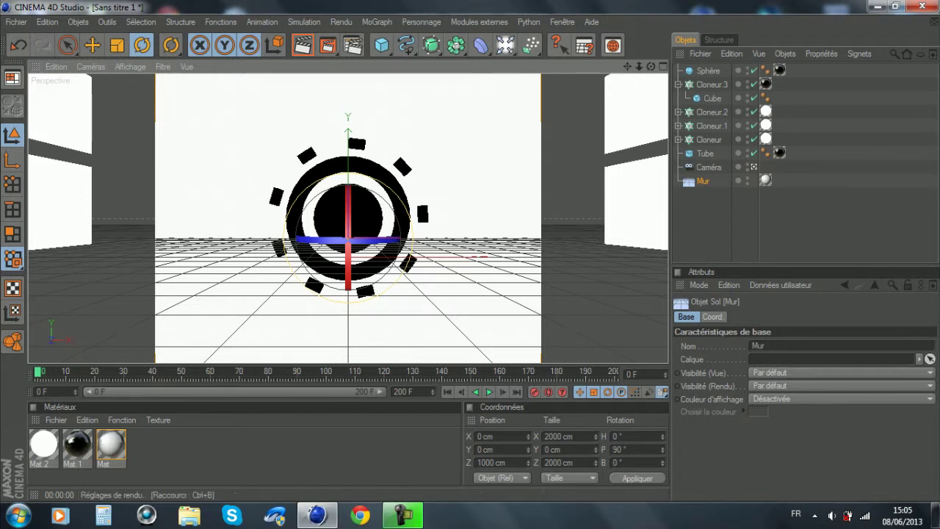
Set the render output to the Film/Vidéo preset HDTV 1080 29.97.
left_click(353, 46)
left_click(143, 52)
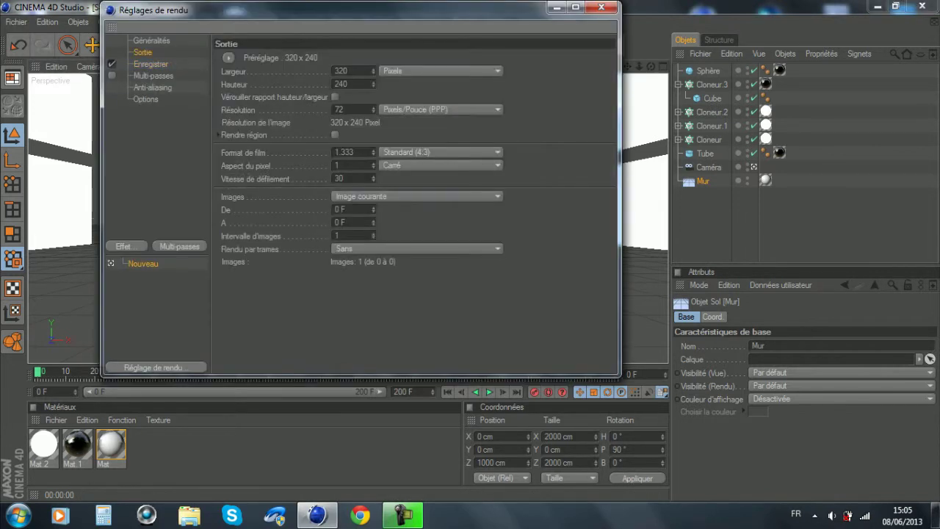
left_click(229, 57)
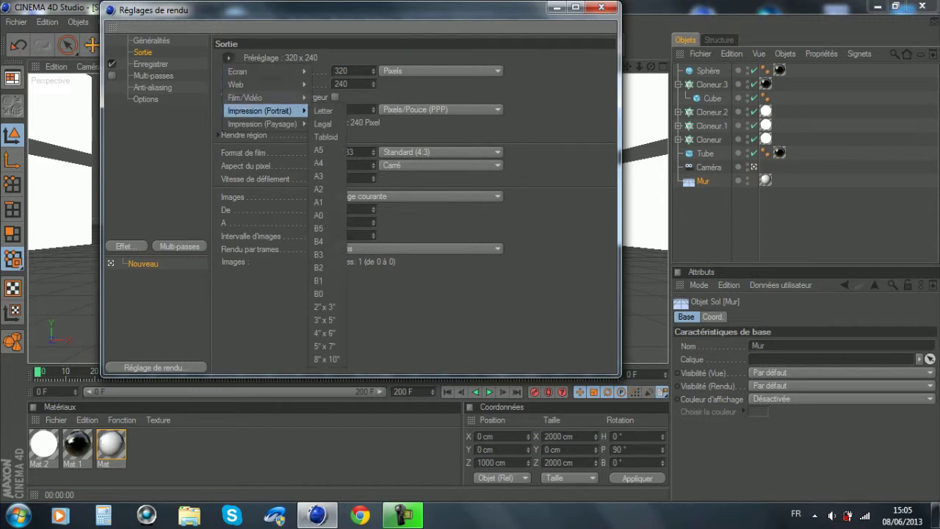
mouse_move(264, 97)
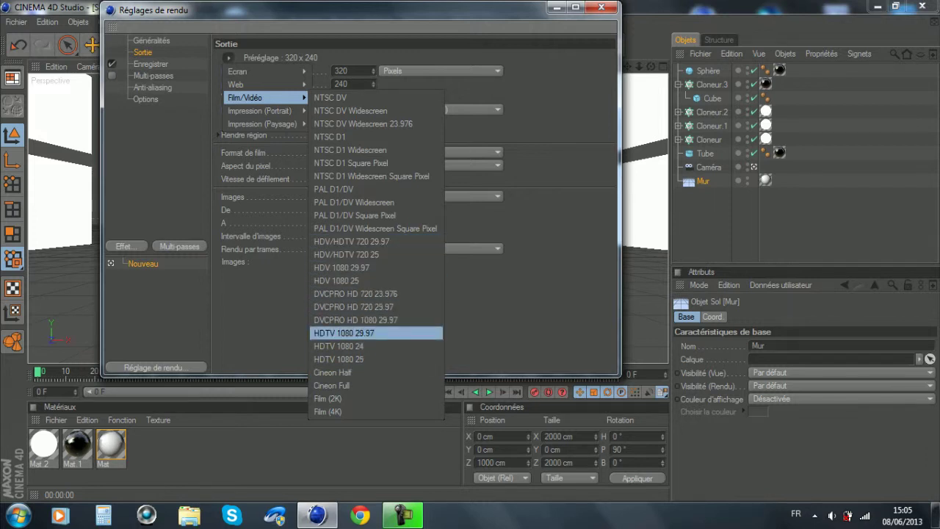
left_click(344, 333)
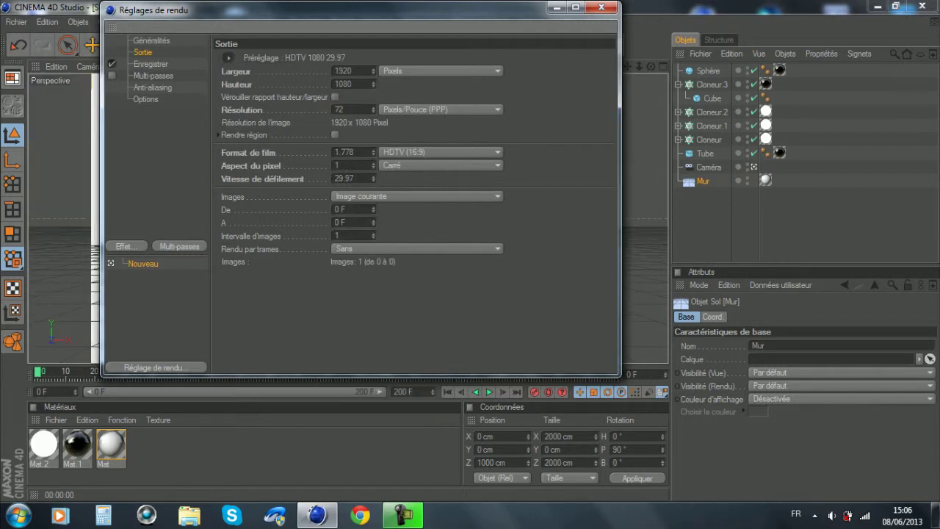
Set the rendered image range manually from frame 20 to frame 180.
left_click(417, 196)
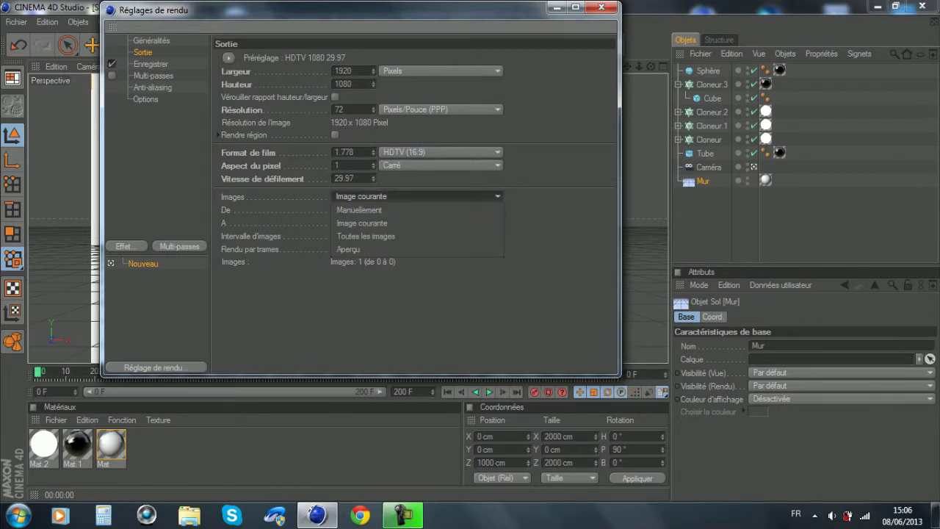
left_click(359, 210)
left_click(339, 210)
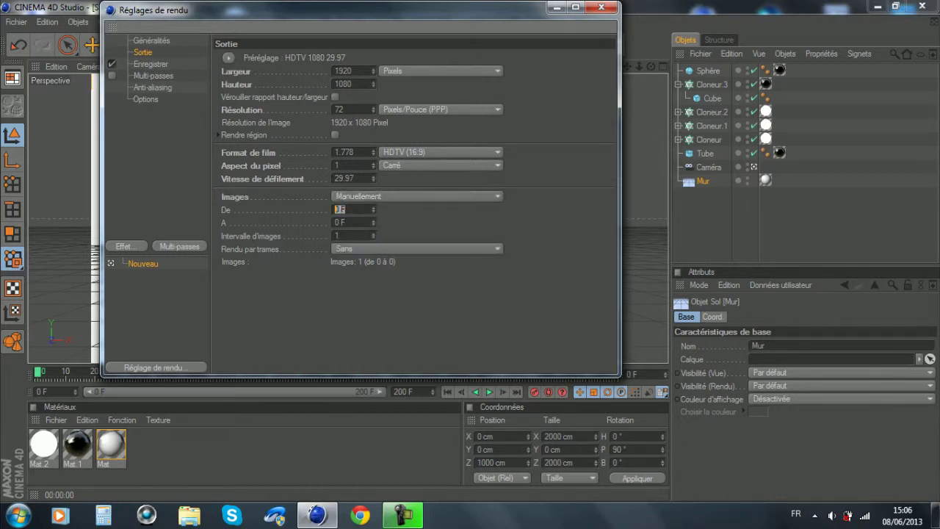
type("20")
key("Return")
double_click(343, 223)
type("180")
key("Return")
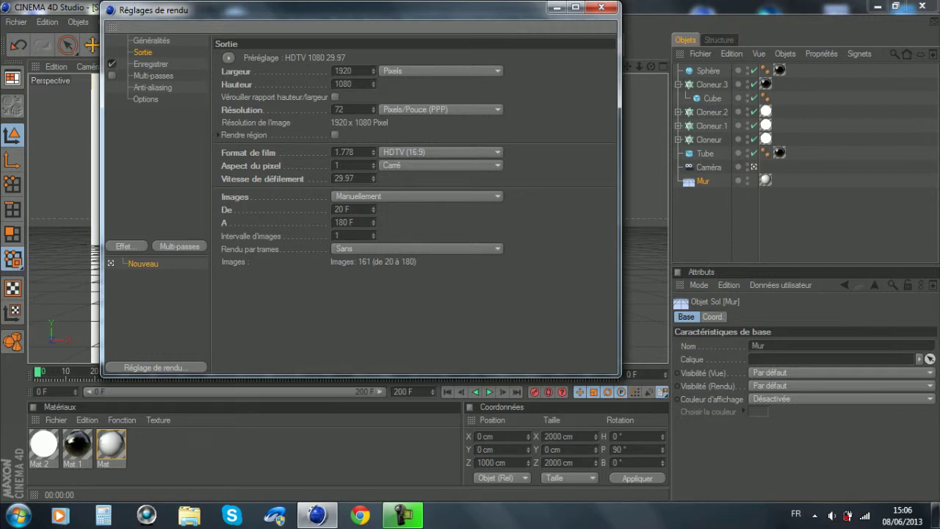
Set the render to save as a Film QuickTime named "écran animé simple" on the desktop.
left_click(151, 64)
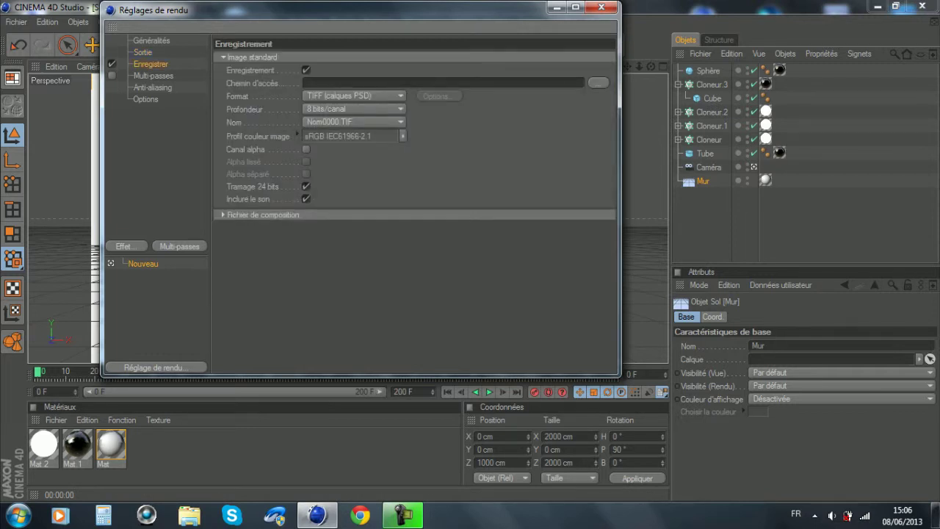
left_click(353, 95)
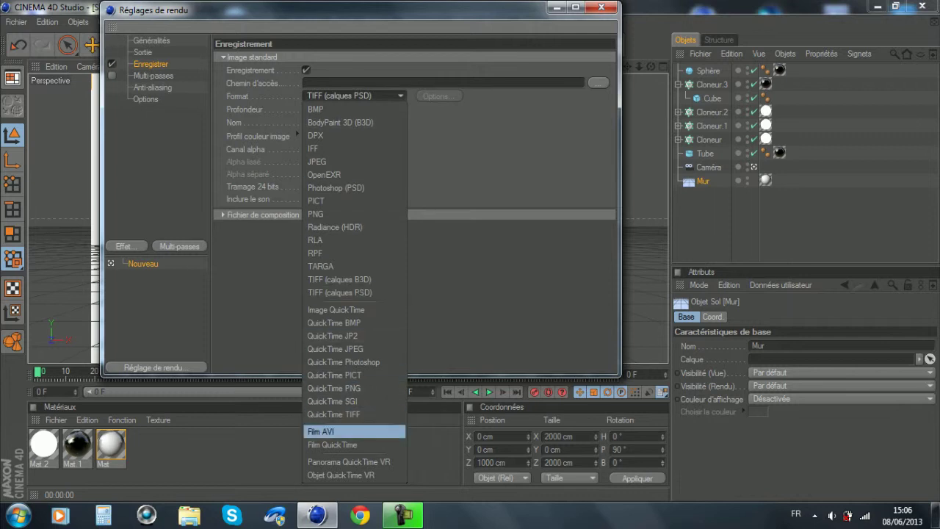
left_click(345, 445)
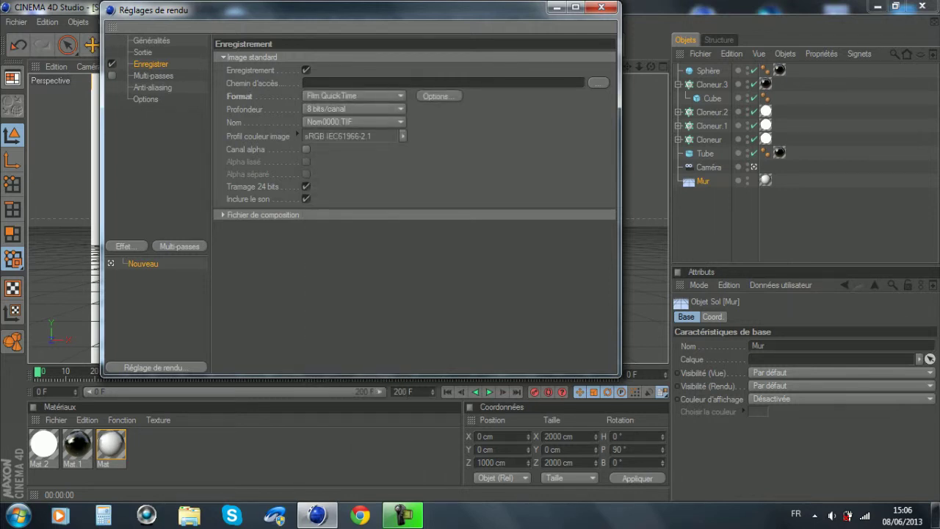
left_click(599, 82)
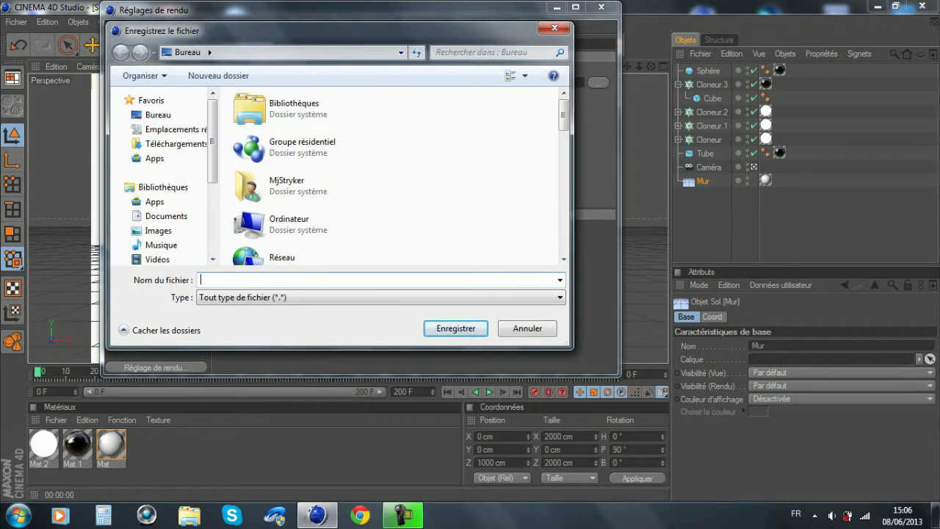
type("écran animé simple")
left_click(455, 329)
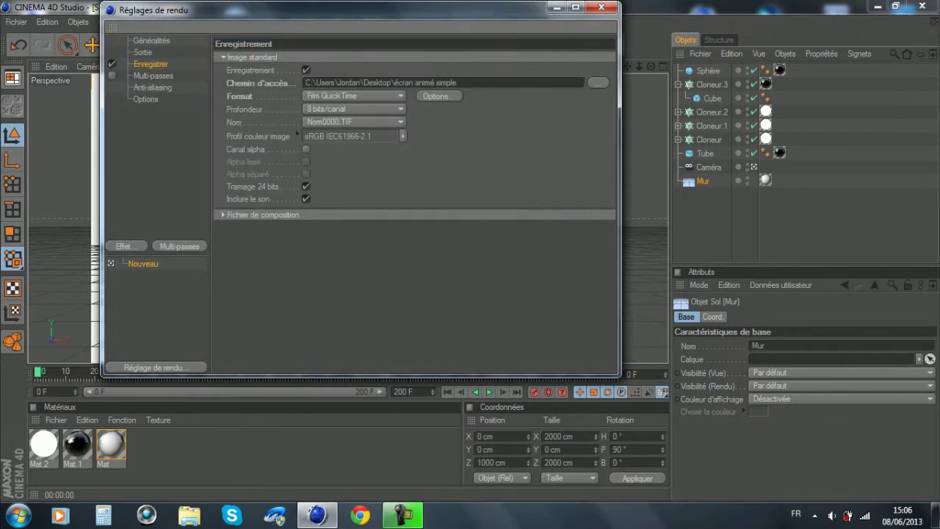
Set anti-aliasing to Au mieux with the Animation filter and a maximum level of 2x2, and close the render settings.
left_click(154, 76)
left_click(153, 87)
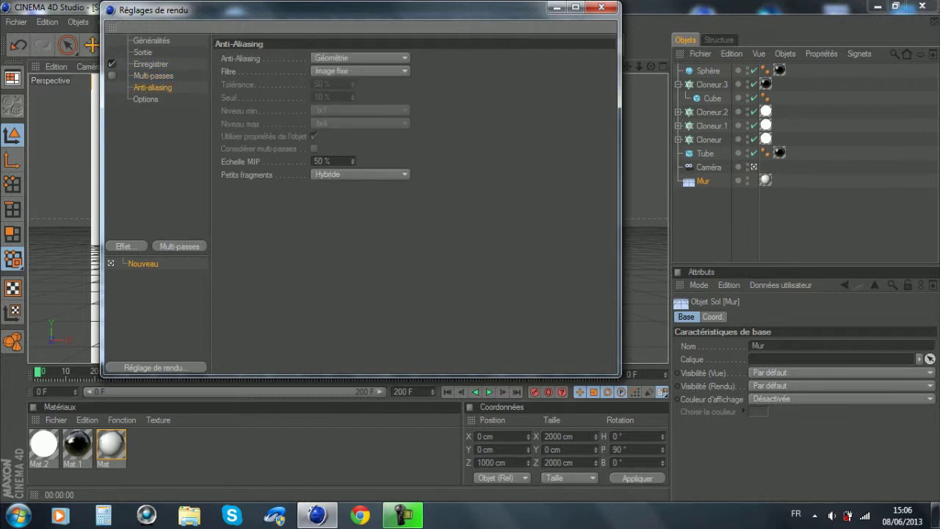
left_click(360, 57)
left_click(360, 97)
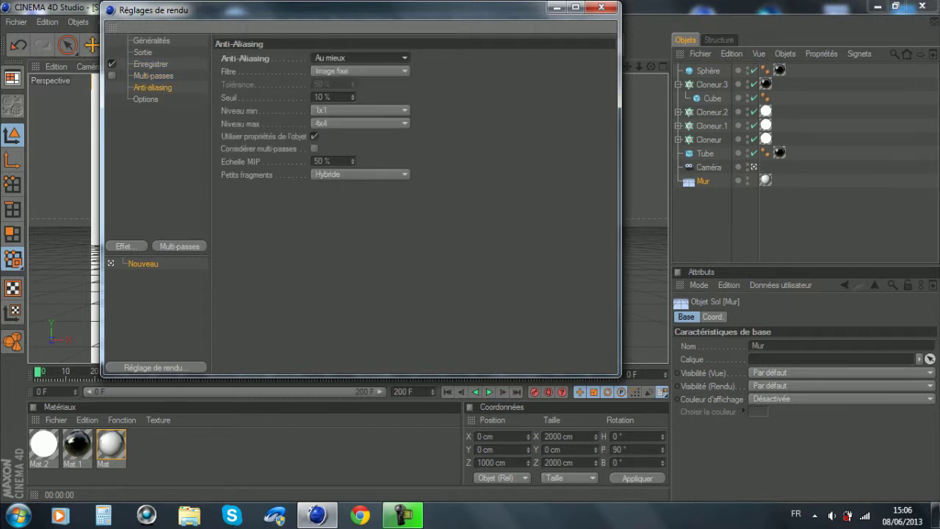
left_click(360, 71)
left_click(359, 95)
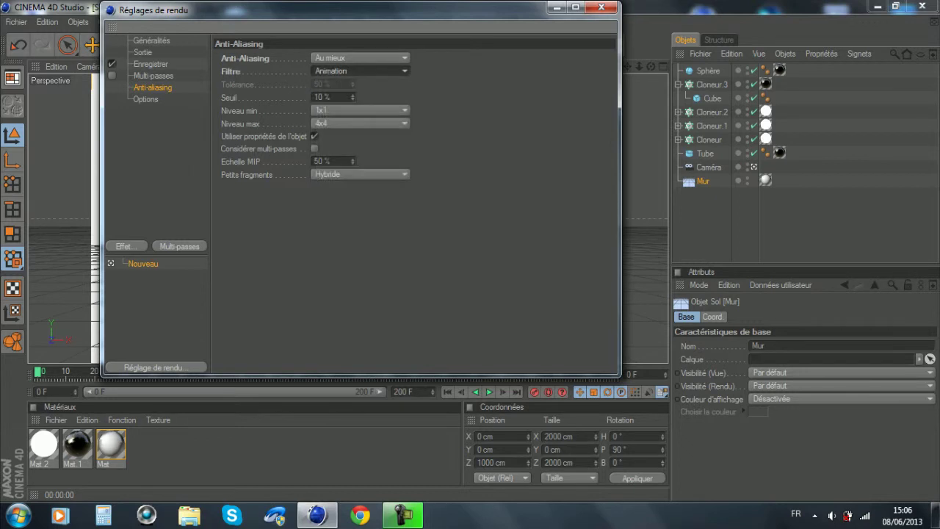
left_click(359, 123)
left_click(360, 150)
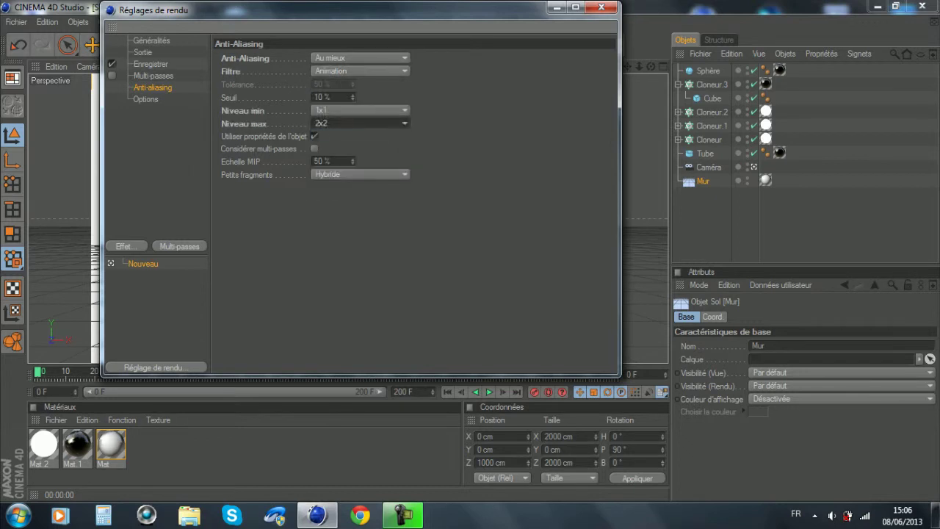
left_click(601, 7)
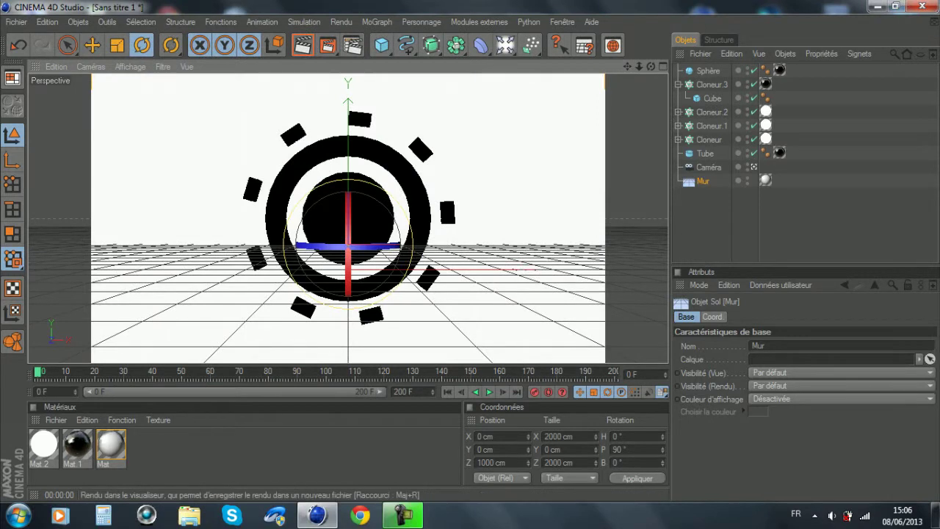
Render the animation to the Visualiseur and move its window toward the middle of the screen.
left_click(328, 45)
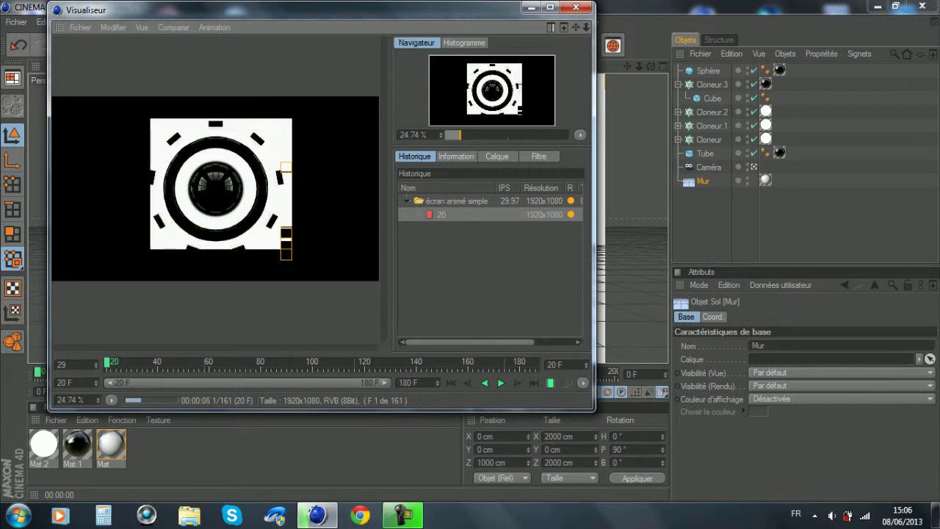
left_click_drag(316, 10, 452, 33)
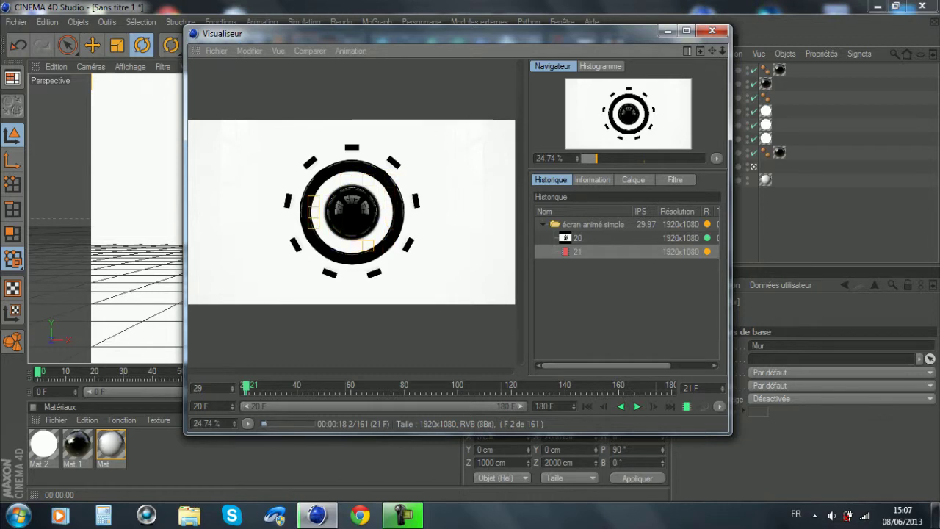
Minimize the render and CINEMA 4D windows and move écran animé simple.mov to an empty area of the desktop.
left_click(667, 30)
left_click(876, 6)
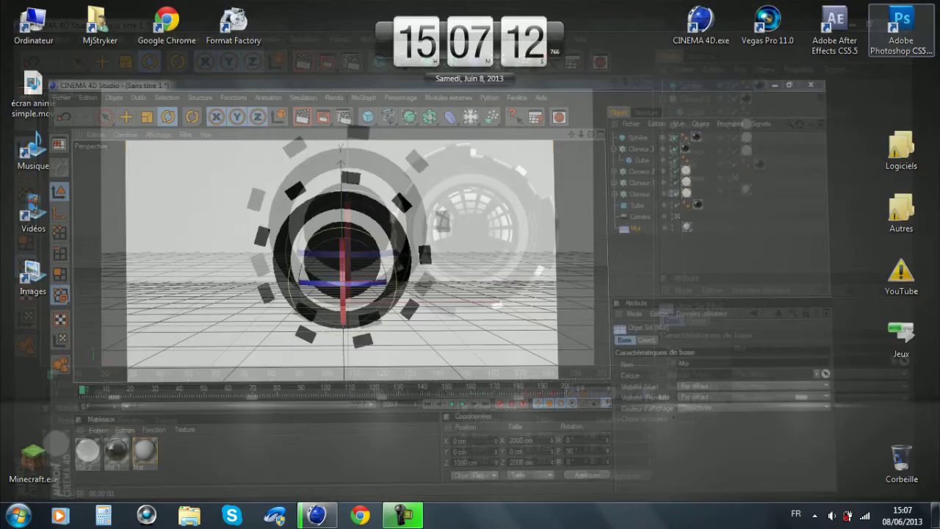
left_click_drag(33, 88, 701, 215)
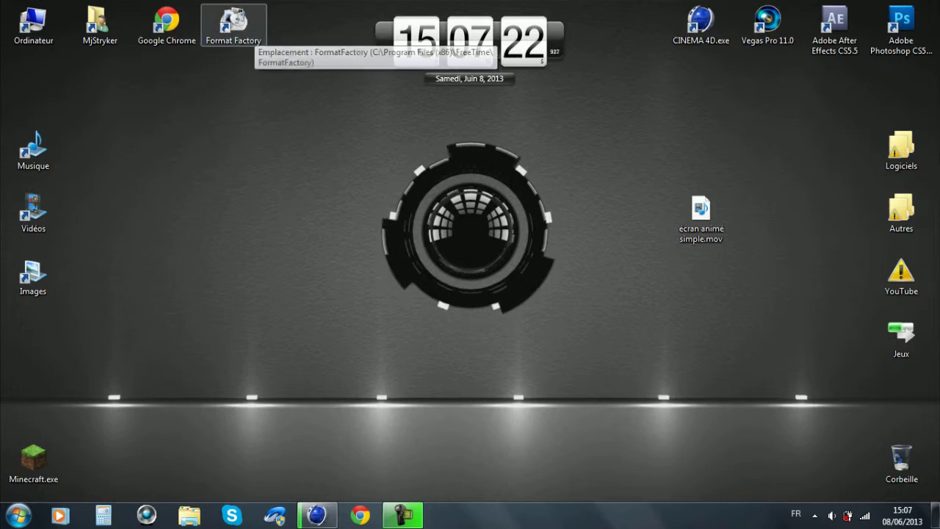
Open Format Factory and look through its video conversion formats for the WMV option.
left_click(244, 37)
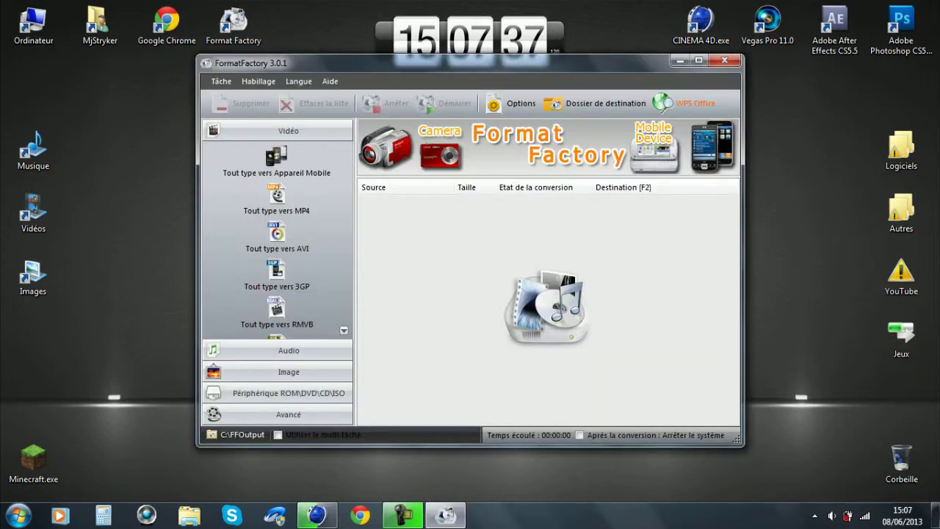
left_click_drag(316, 63, 336, 44)
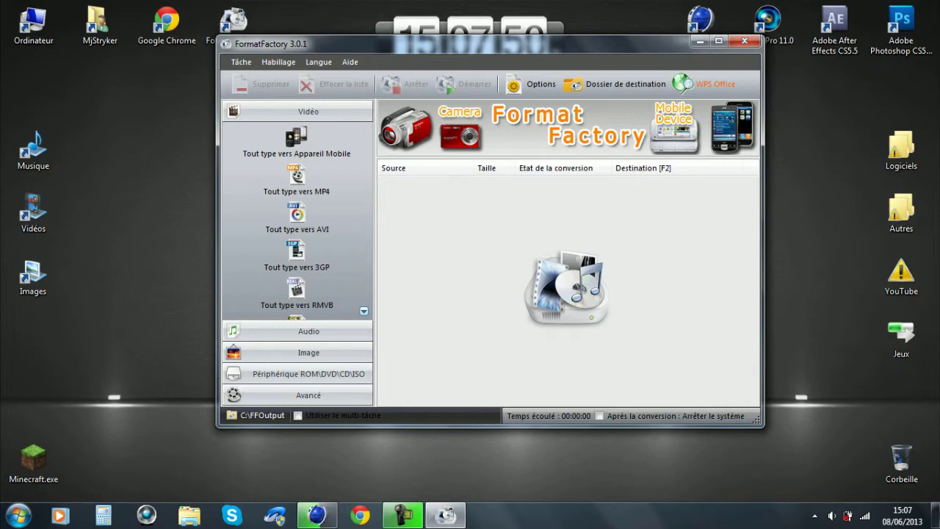
scroll(296, 220, "down", 5)
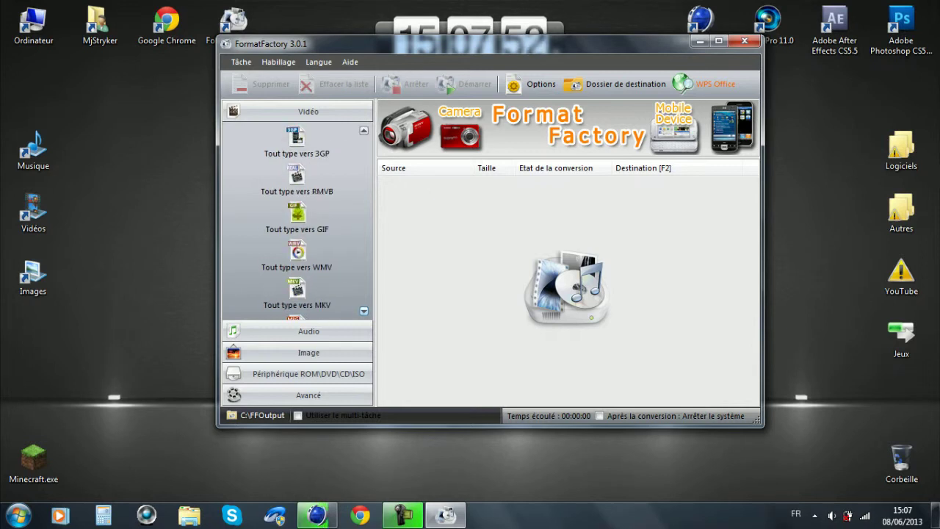
scroll(297, 220, "down", 2)
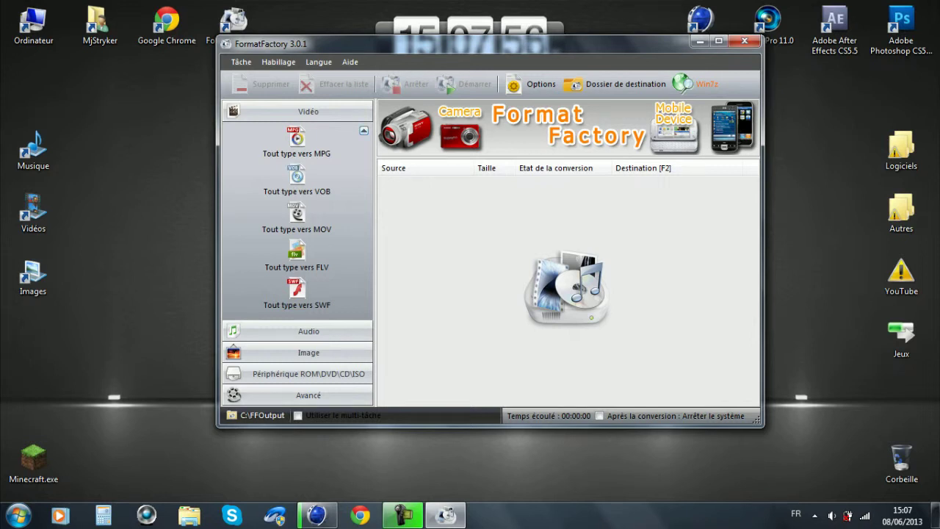
scroll(296, 220, "up", 3)
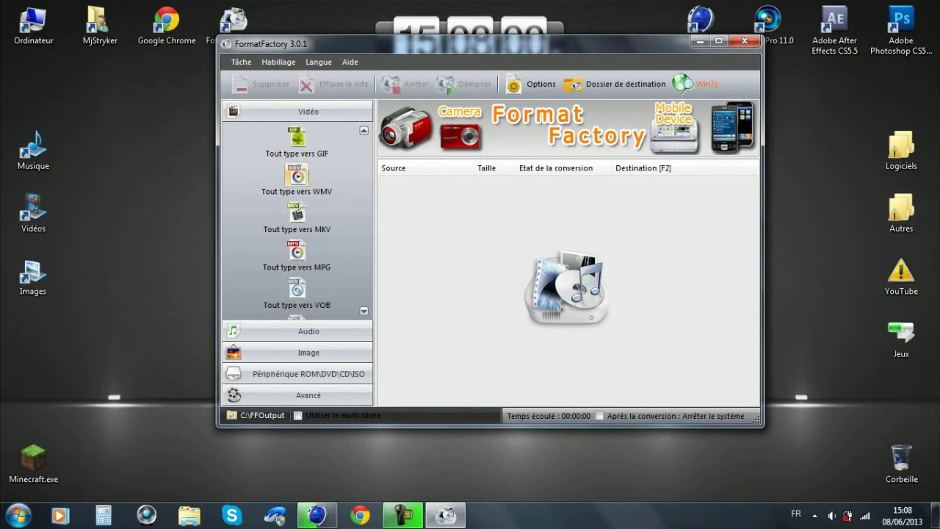
Minimize Format Factory and switch back to CINEMA 4D to check the render's progress.
left_click_drag(441, 44, 408, 39)
left_click(667, 37)
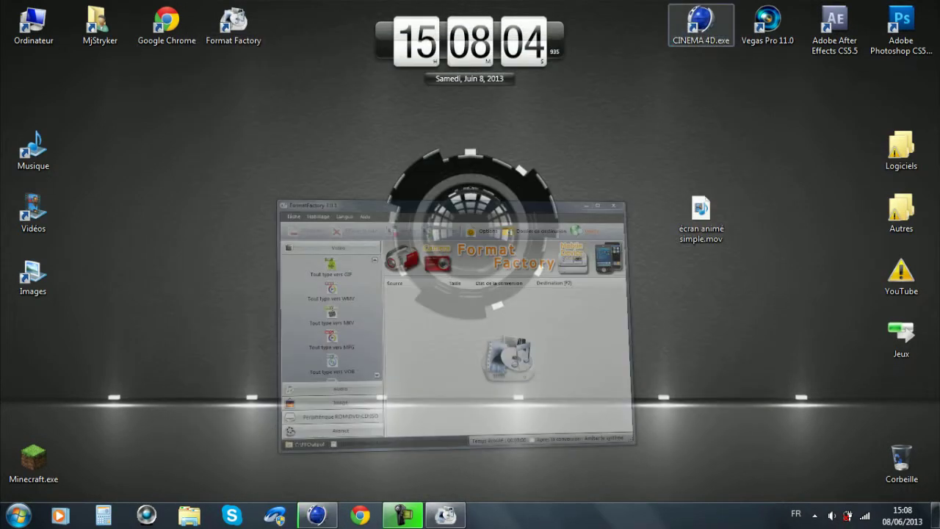
left_click(317, 514)
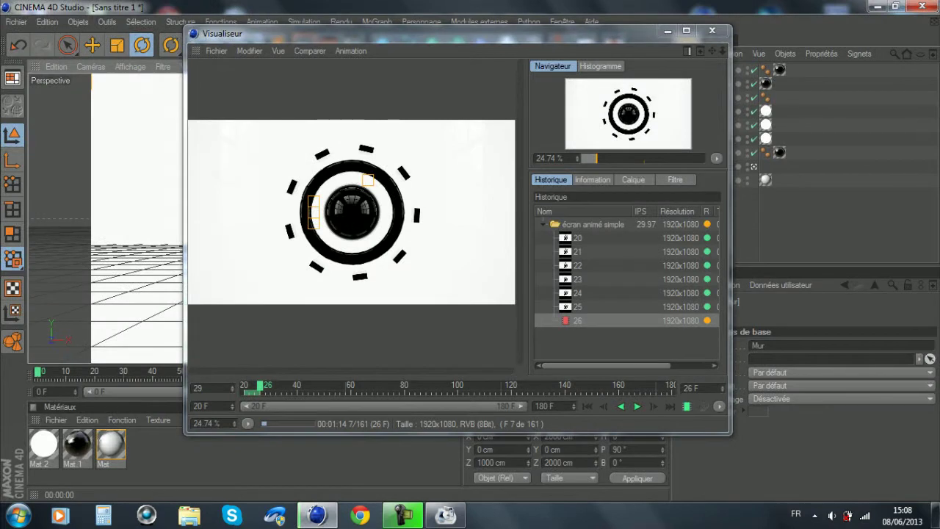
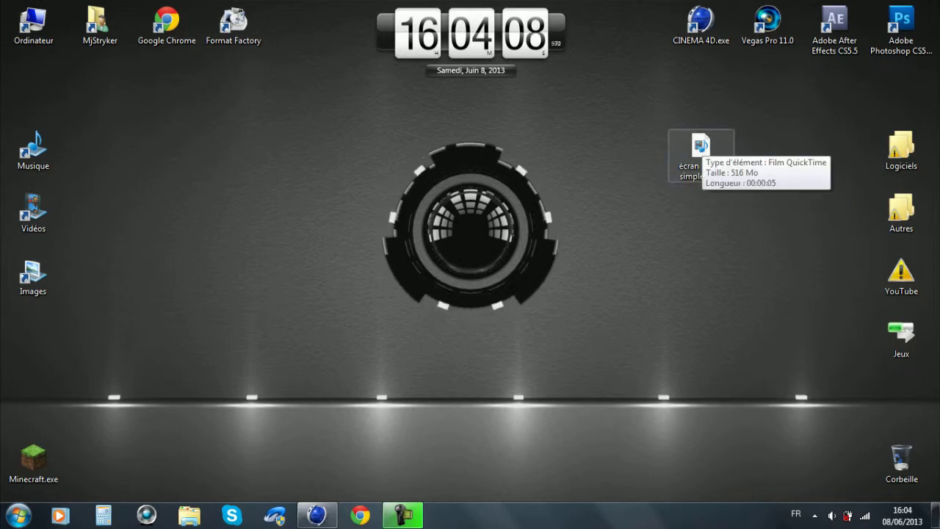
right_click(701, 144)
mouse_move(746, 211)
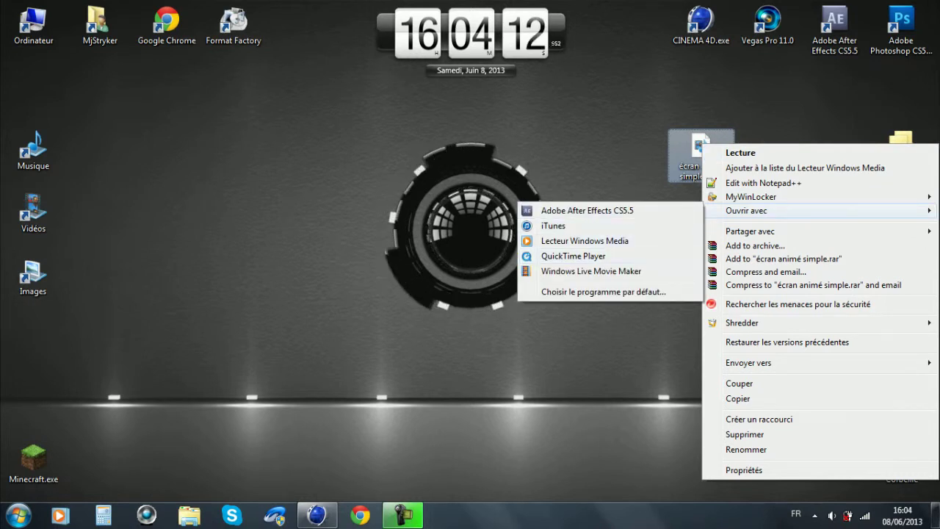
left_click(574, 256)
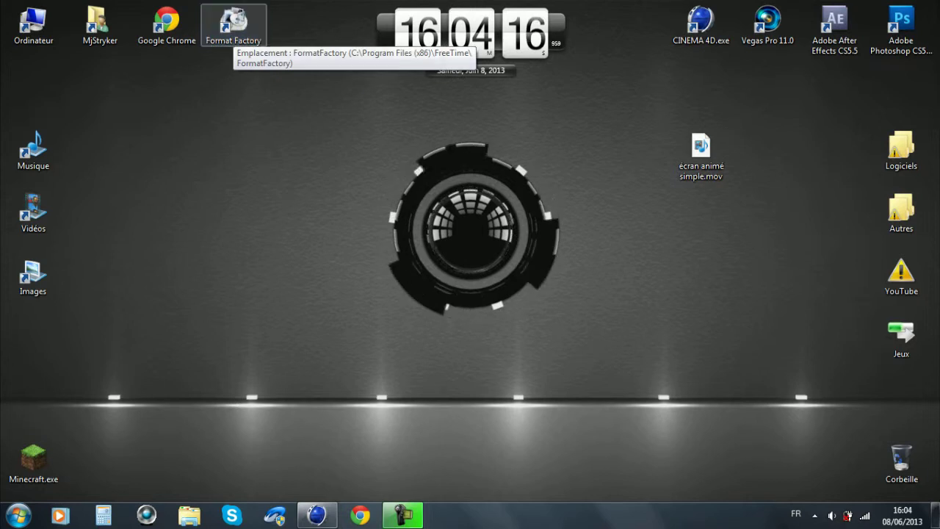
Switch to Format Factory and set up a video conversion from any type to WMV.
double_click(233, 26)
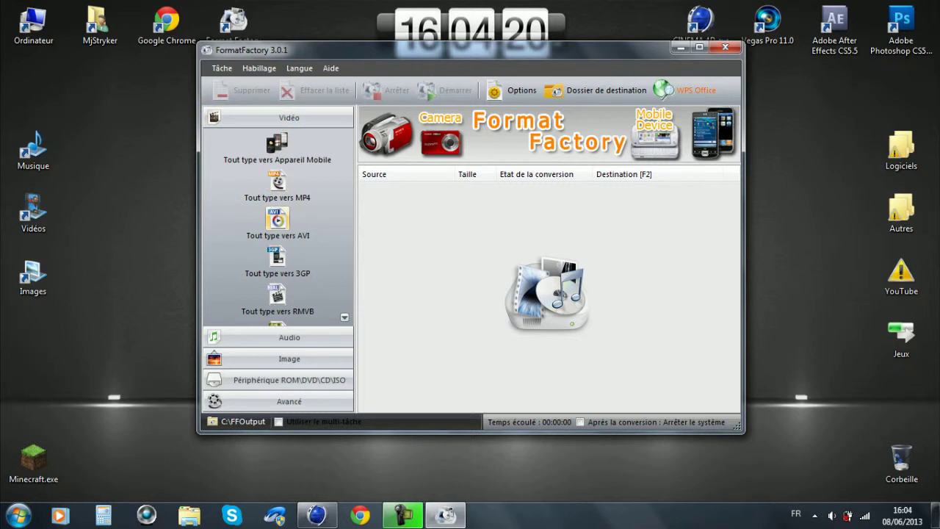
scroll(277, 221, "down", 4)
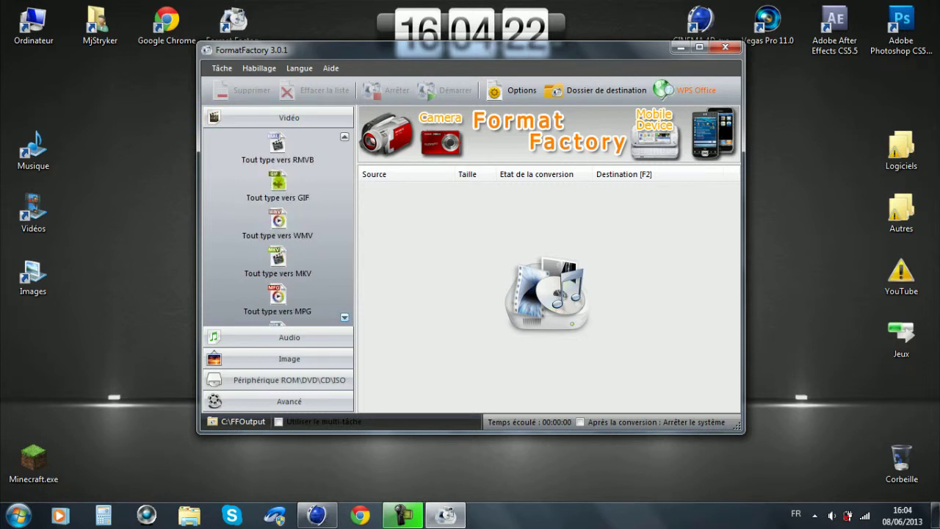
left_click(277, 220)
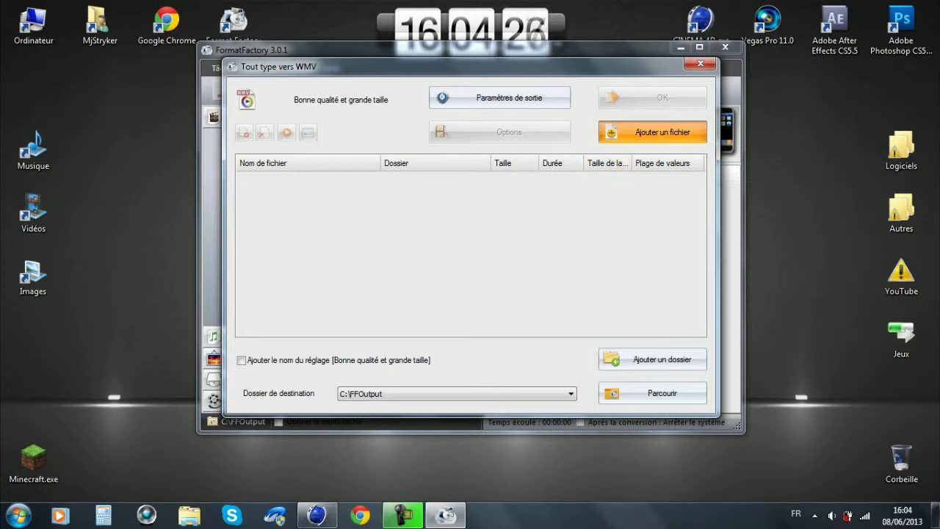
Add écran animé simple.mov from the desktop to the WMV conversion and start converting it.
left_click(652, 132)
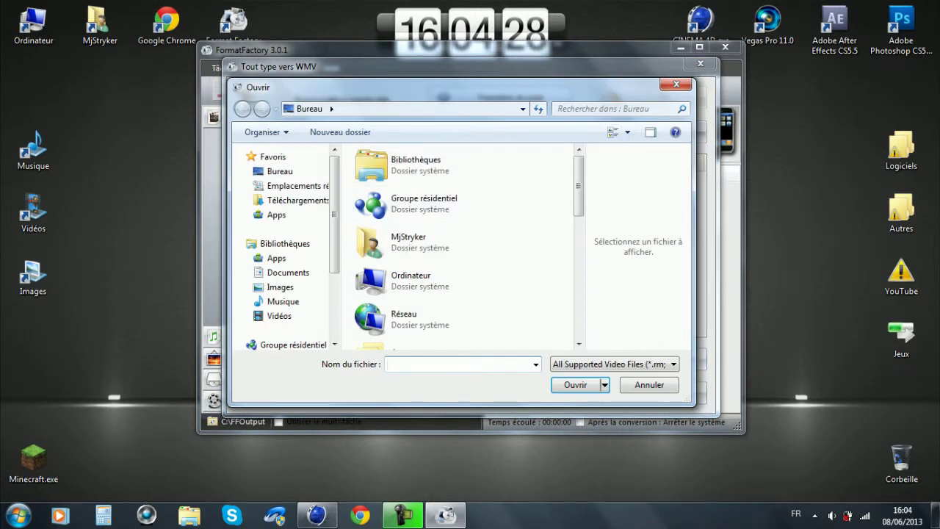
scroll(437, 165, "down", 5)
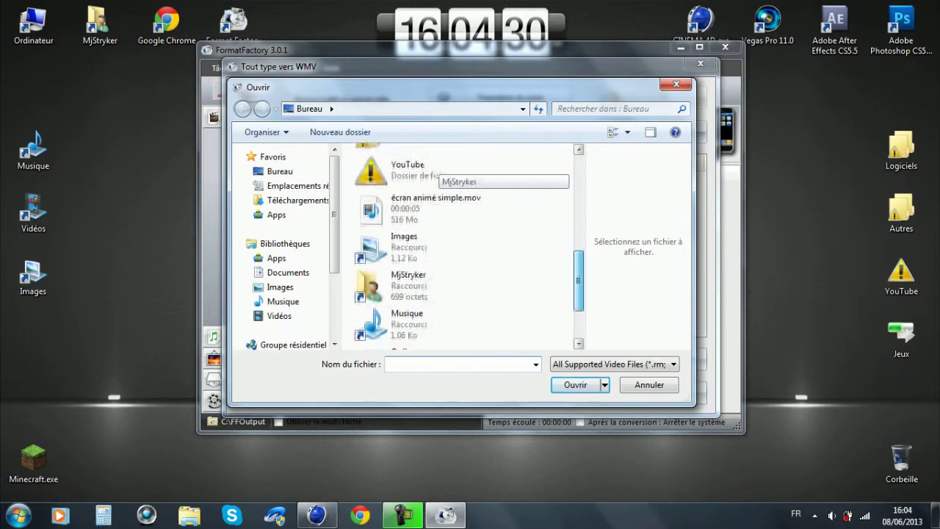
left_click(436, 201)
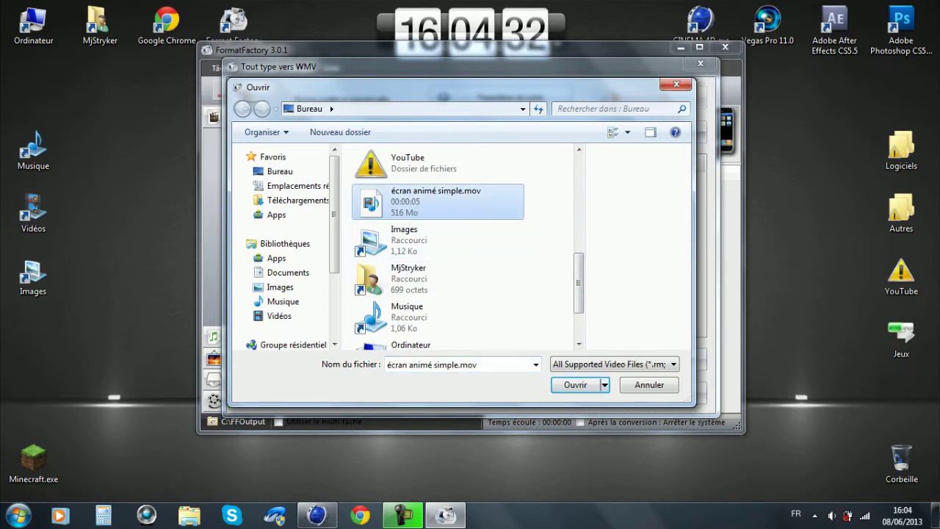
left_click(576, 385)
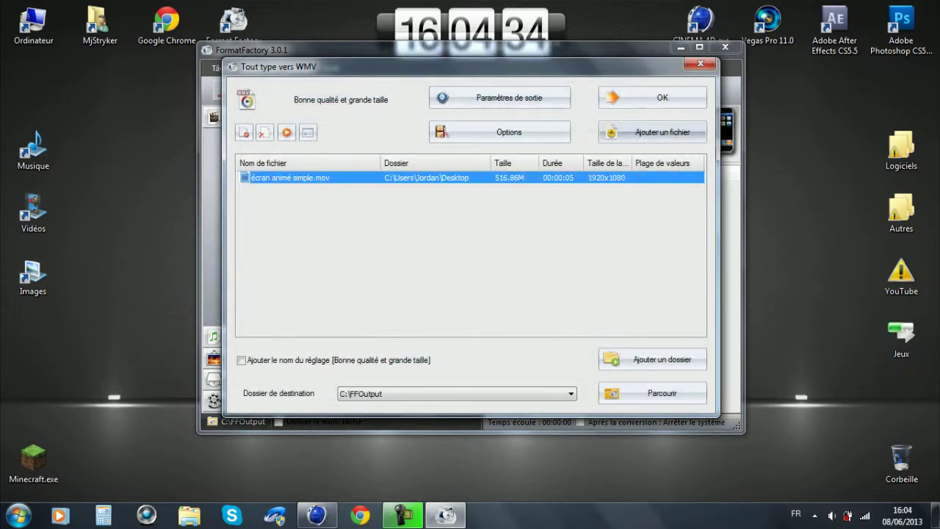
left_click(652, 98)
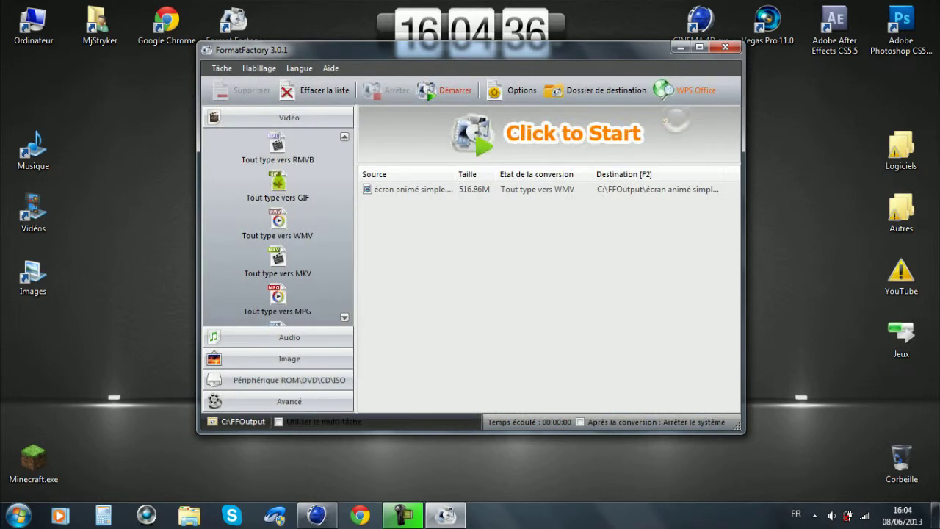
left_click(675, 121)
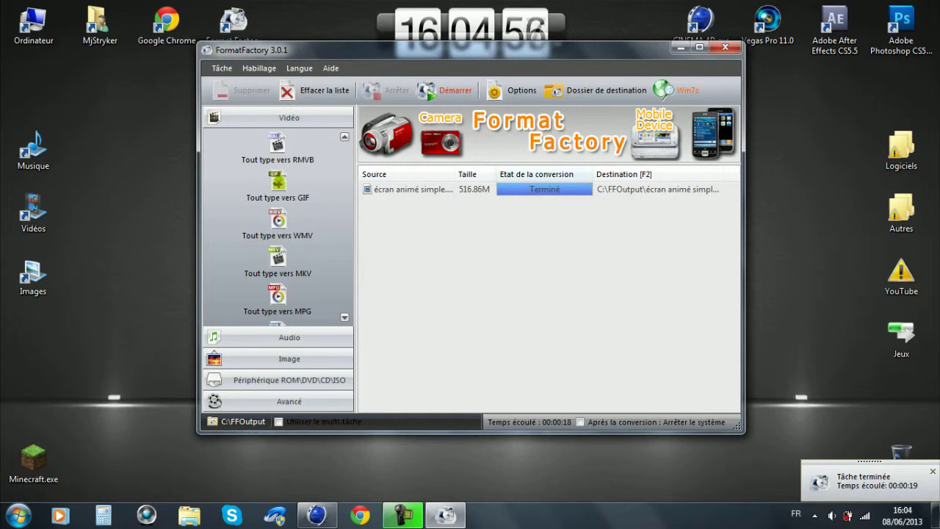
Move the converted écran animé simple.wmv from the FFOutput folder to the desktop below the .mov file, closing the folder and Format Factory.
left_click(595, 90)
left_click_drag(292, 139, 763, 258)
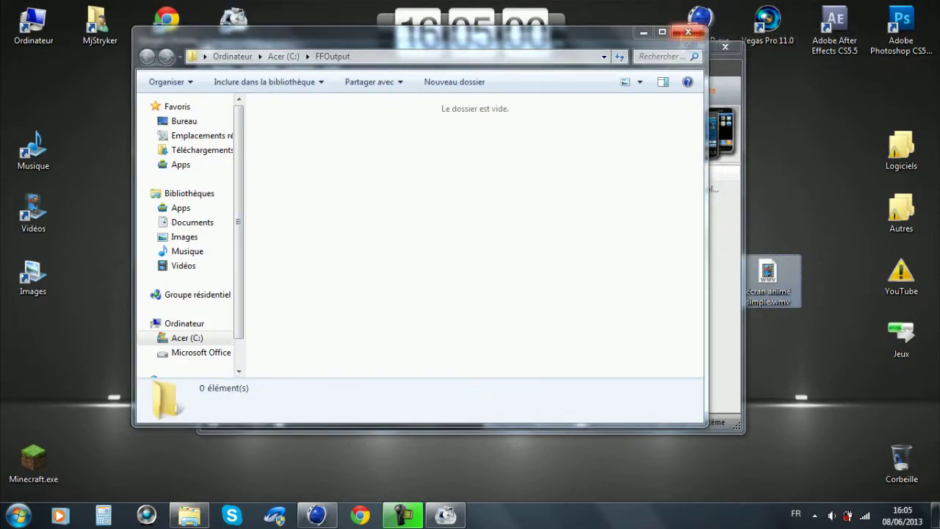
left_click(688, 33)
left_click(725, 47)
left_click_drag(767, 275, 701, 217)
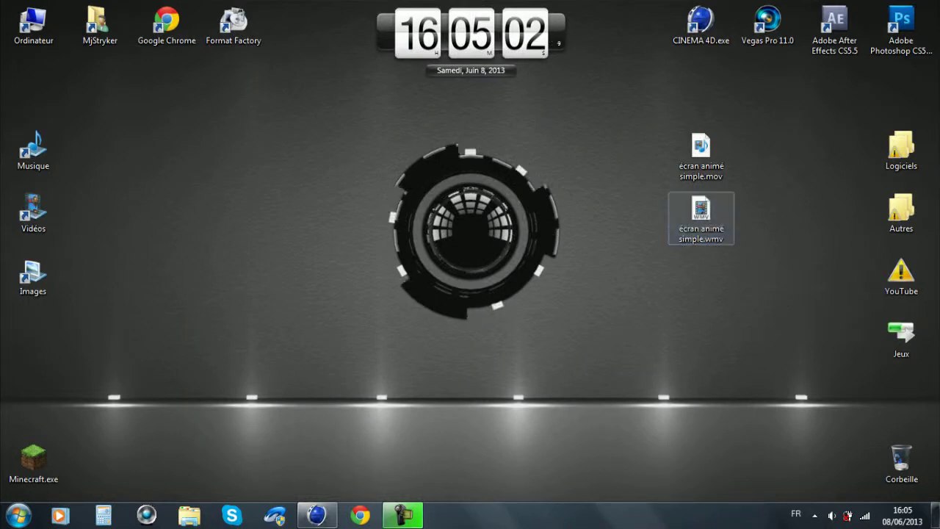
Set écran animé simple.wmv as the desktop background and move both video files next to the Logiciels and Autres folders.
right_click(701, 221)
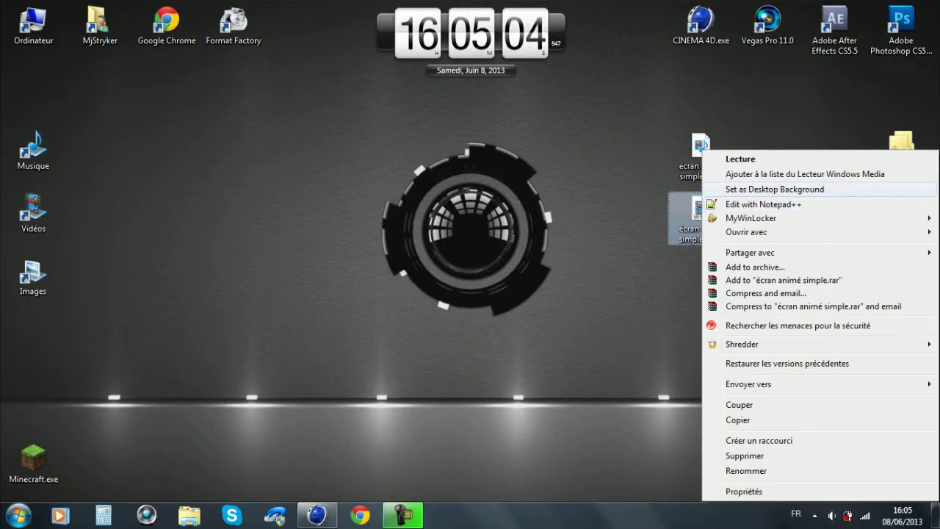
left_click(775, 188)
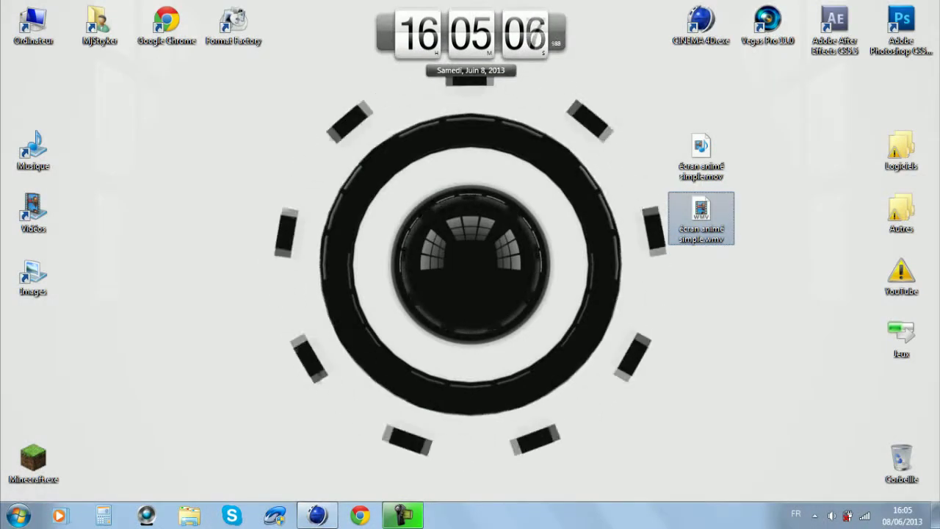
left_click_drag(681, 123, 732, 267)
left_click_drag(709, 215, 837, 220)
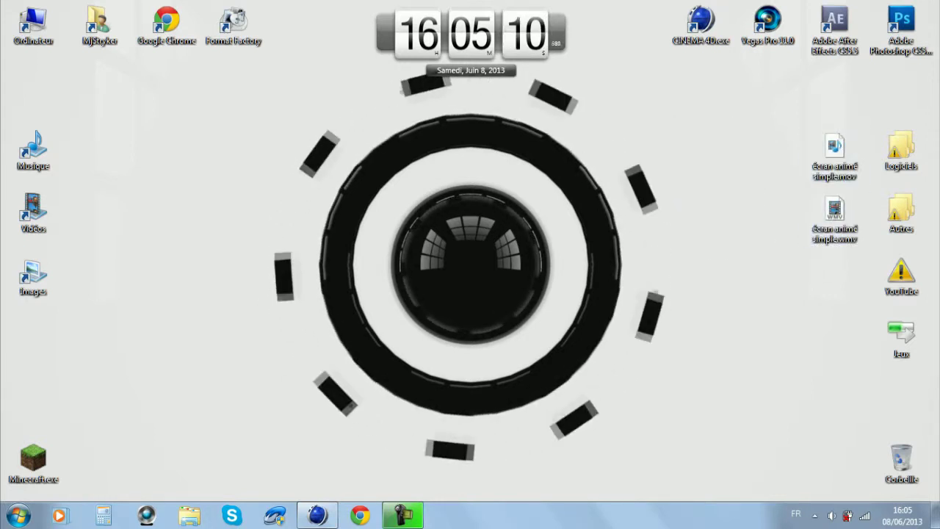